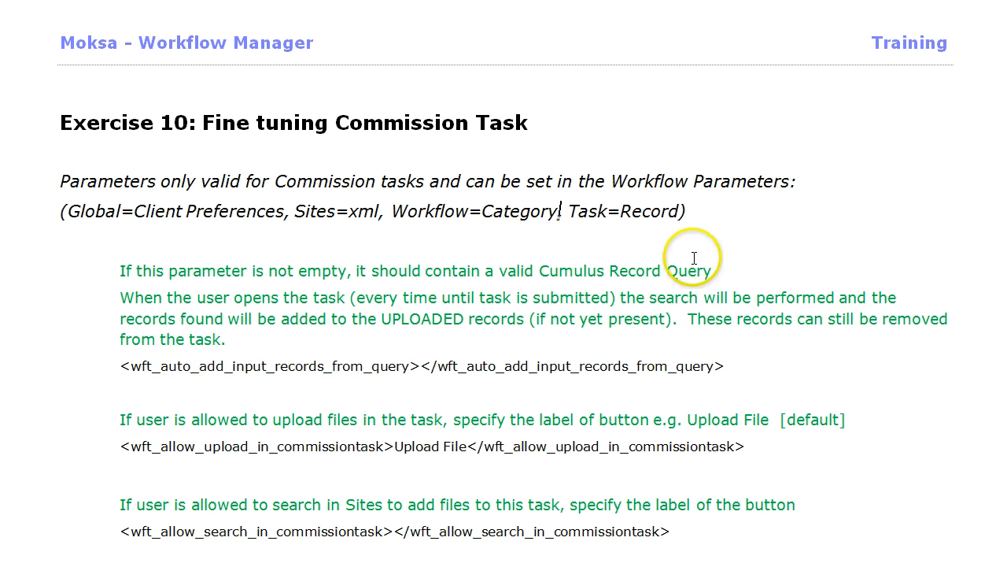
Step: Review the Exercise 10 introduction on setting Commission task parameters at the Global, Sites, Workflow and Task levels
{"action": "double_click", "coordinate": [249, 367]}
{"action": "left_click_drag", "start_coordinate": [131, 366], "coordinate": [701, 372]}
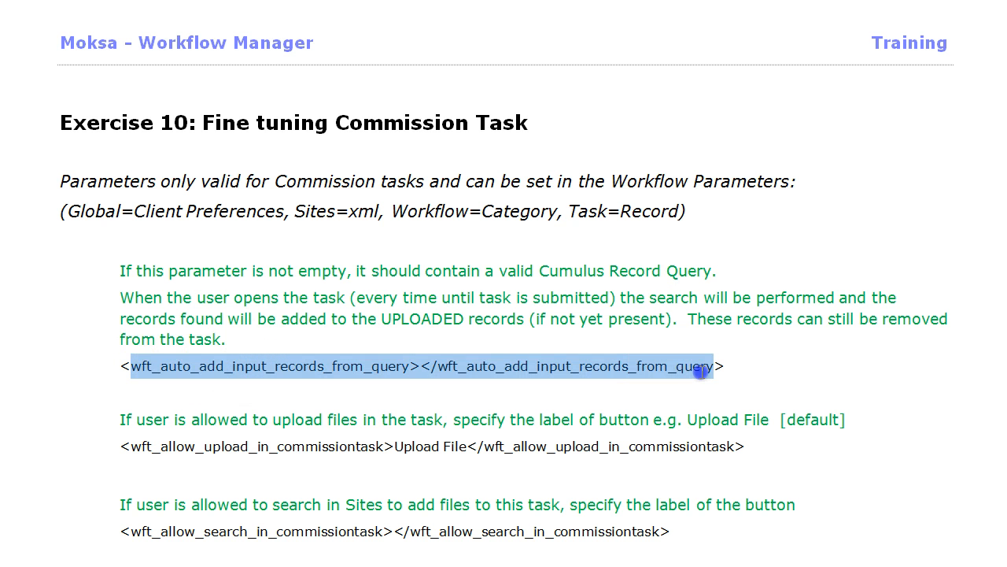
{"action": "left_click", "coordinate": [161, 213]}
{"action": "double_click", "coordinate": [81, 213]}
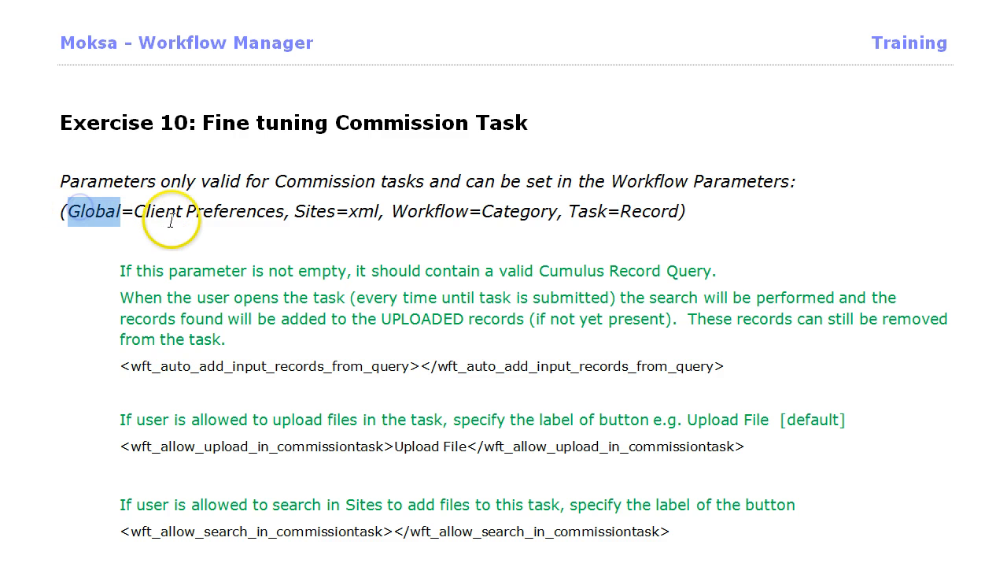
{"action": "double_click", "coordinate": [162, 213]}
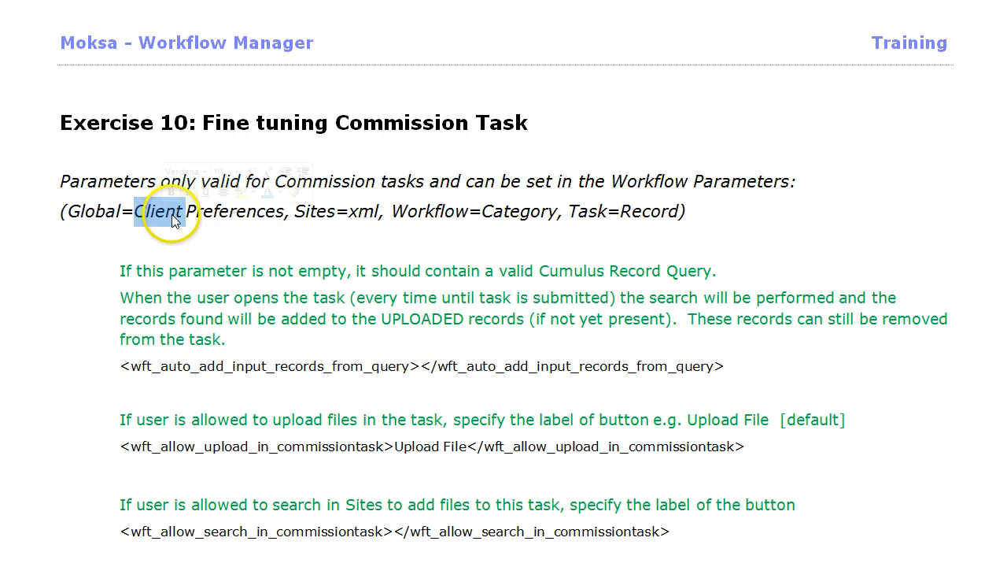
{"action": "left_click", "coordinate": [332, 213]}
{"action": "double_click", "coordinate": [319, 214]}
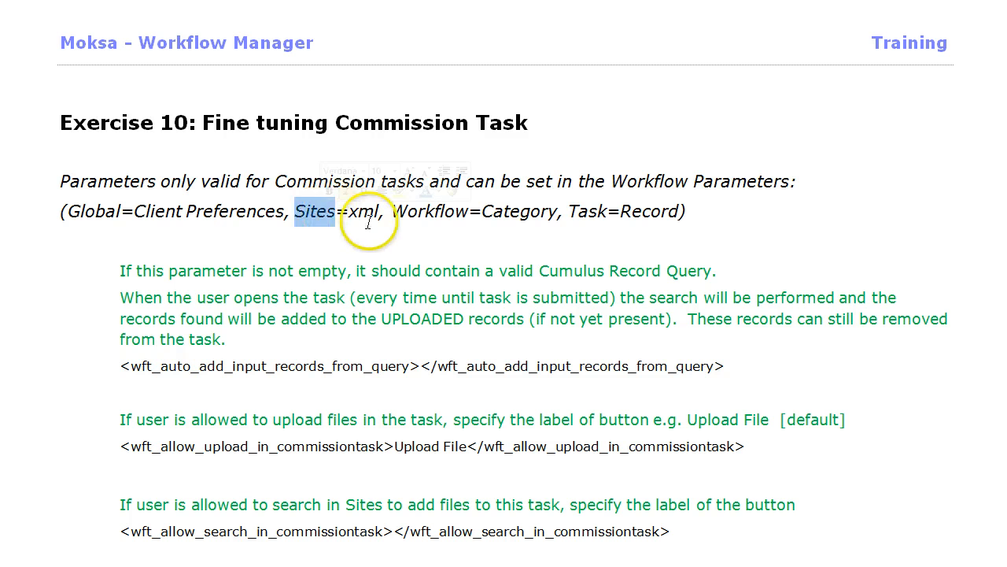
{"action": "left_click", "coordinate": [350, 213]}
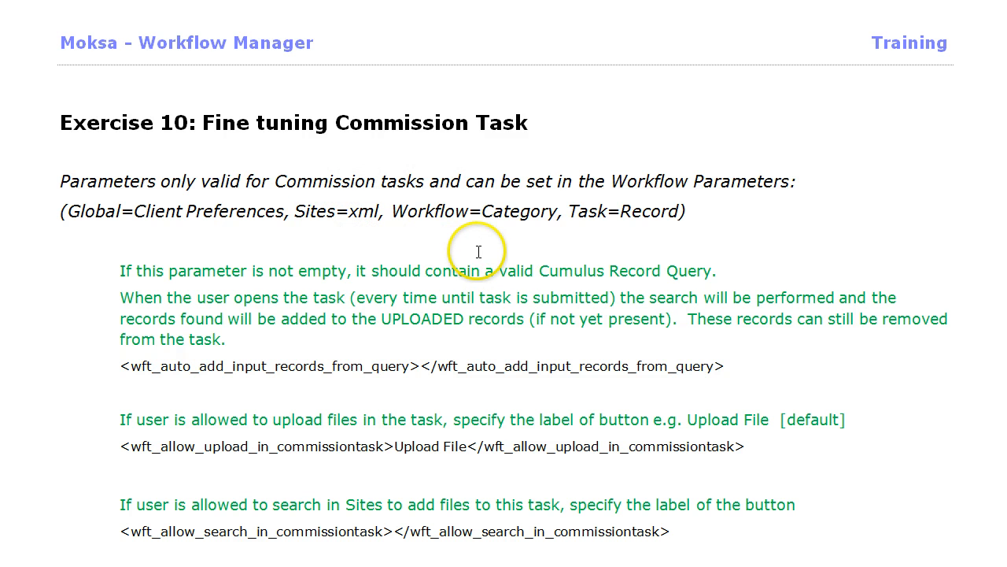
{"action": "double_click", "coordinate": [320, 216]}
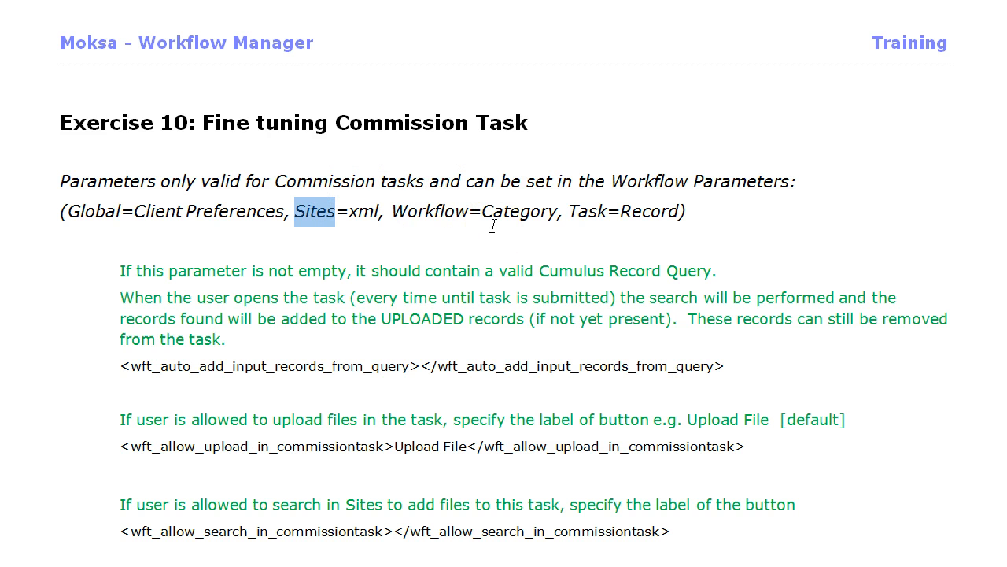
{"action": "double_click", "coordinate": [430, 211]}
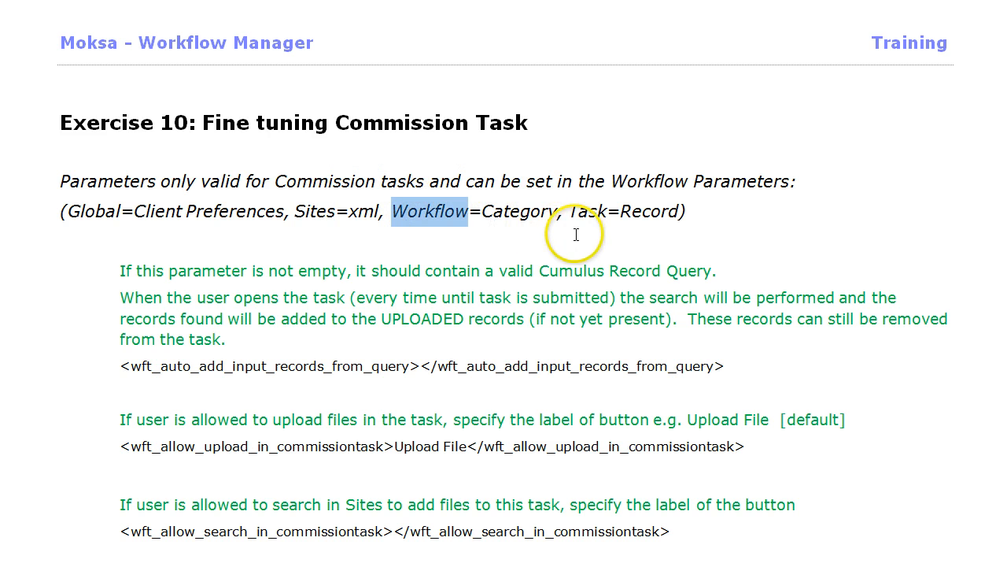
{"action": "double_click", "coordinate": [507, 213]}
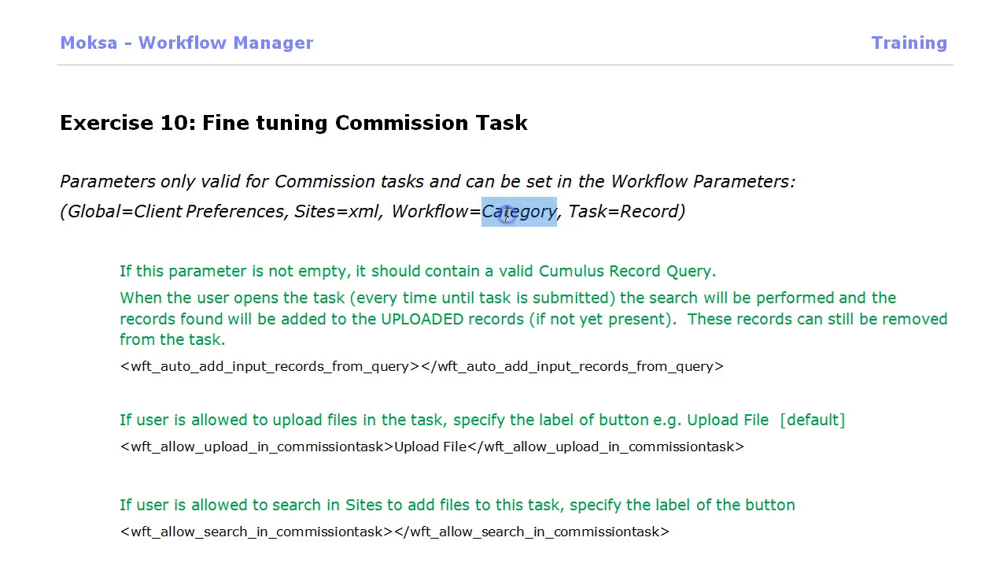
{"action": "left_click", "coordinate": [631, 211]}
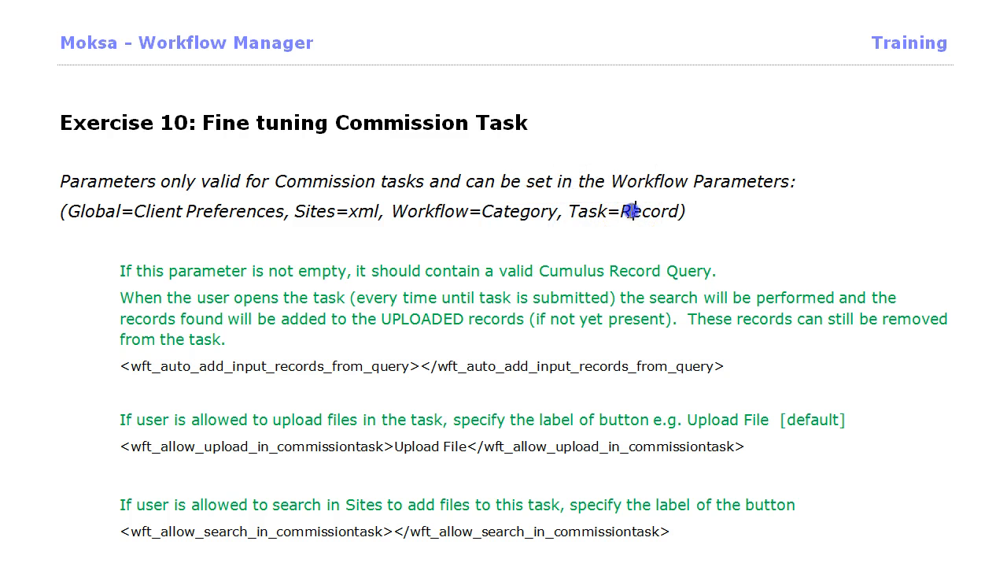
{"action": "double_click", "coordinate": [631, 211]}
{"action": "double_click", "coordinate": [587, 211]}
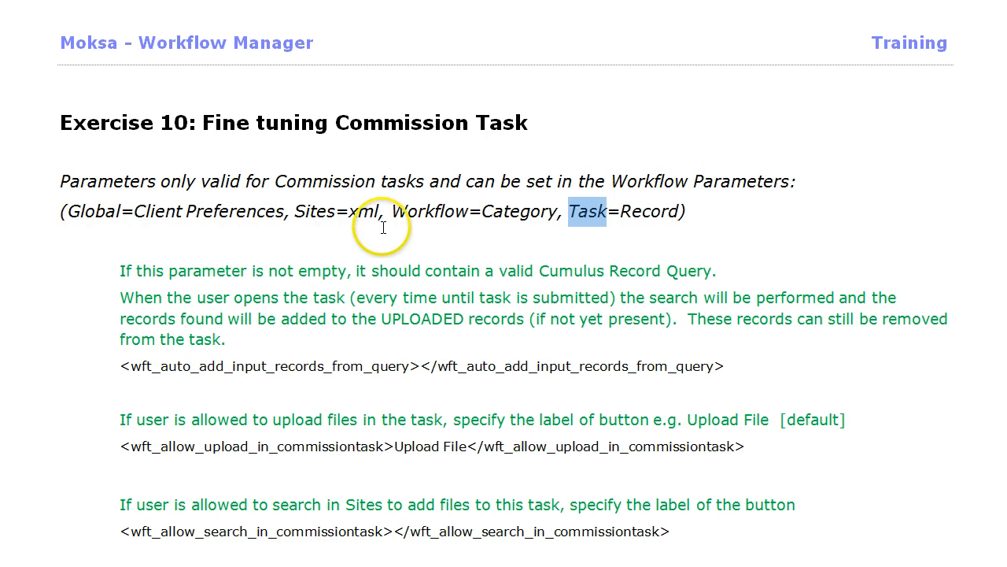
{"action": "left_click", "coordinate": [582, 215]}
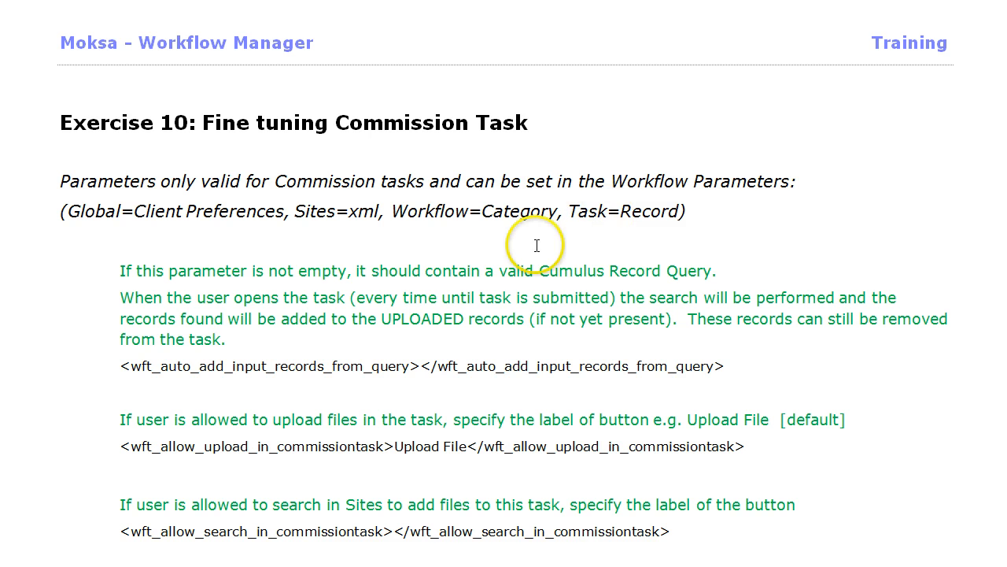
{"action": "double_click", "coordinate": [412, 212]}
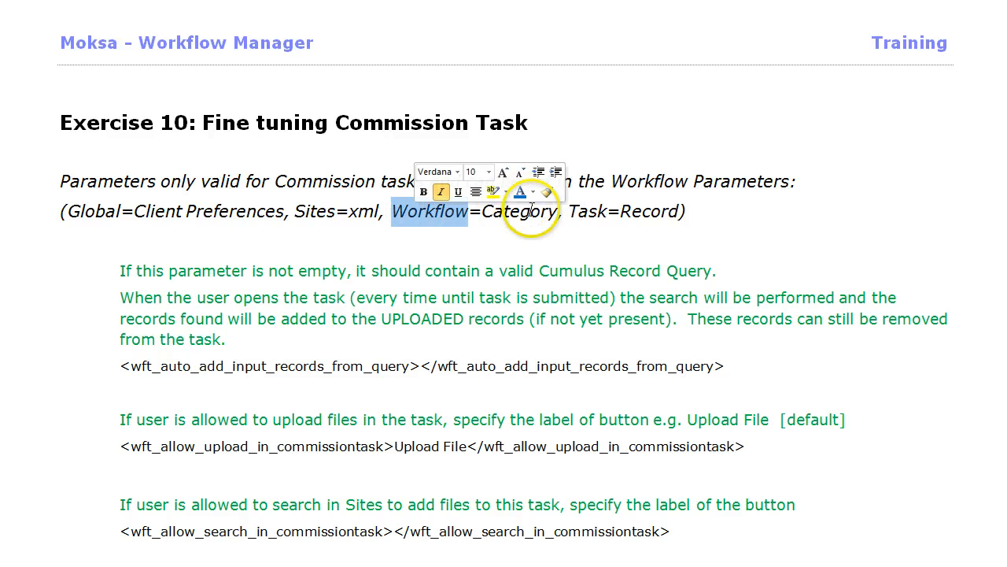
{"action": "left_click", "coordinate": [307, 211]}
{"action": "double_click", "coordinate": [83, 211]}
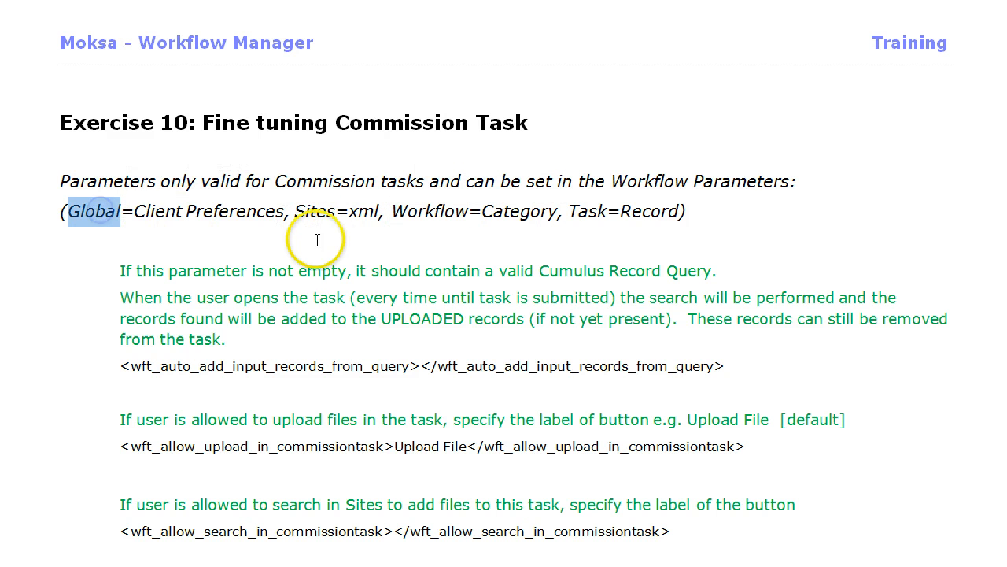
{"action": "left_click", "coordinate": [267, 244]}
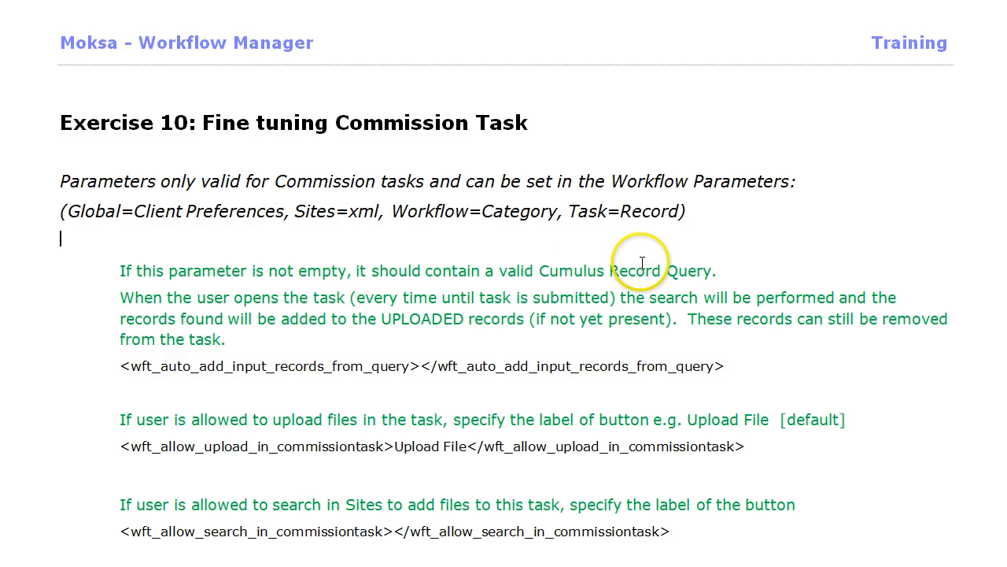
Step: Read the Commission task parameters for auto-adding records from a query, uploading files and searching in Sites
{"action": "scroll", "coordinate": [699, 293], "scroll_direction": "down", "scroll_amount": 3}
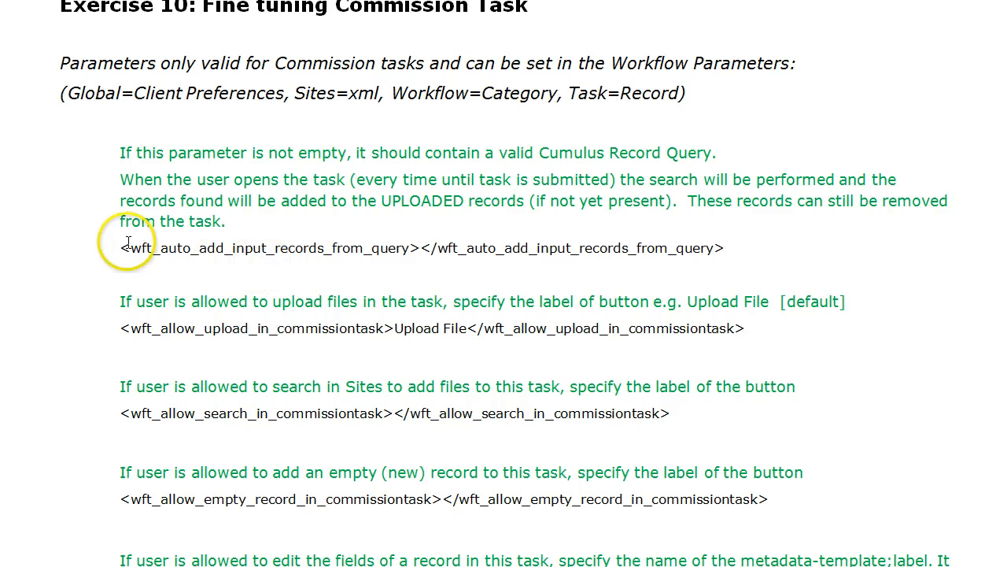
{"action": "left_click_drag", "start_coordinate": [130, 248], "coordinate": [391, 250]}
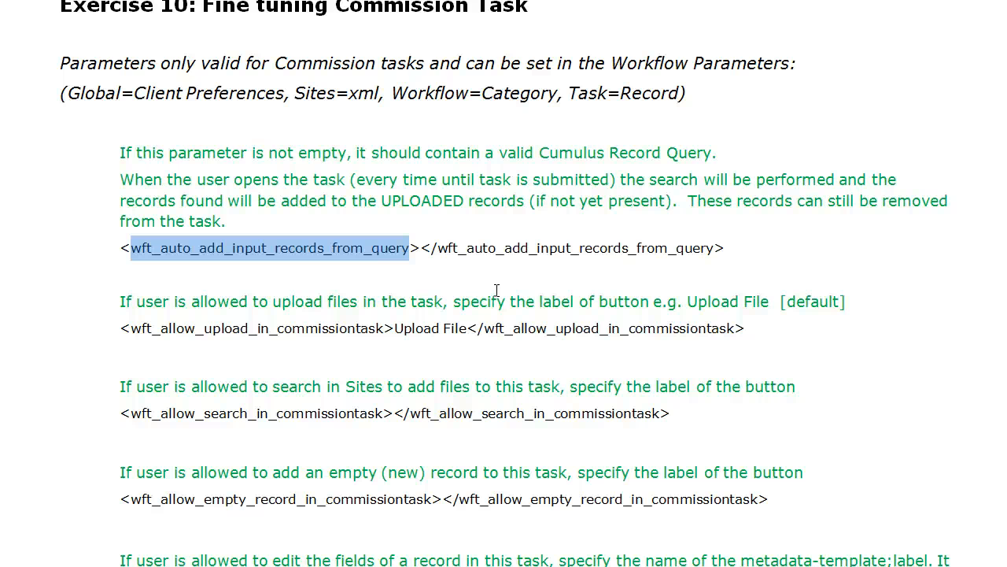
{"action": "left_click", "coordinate": [370, 331]}
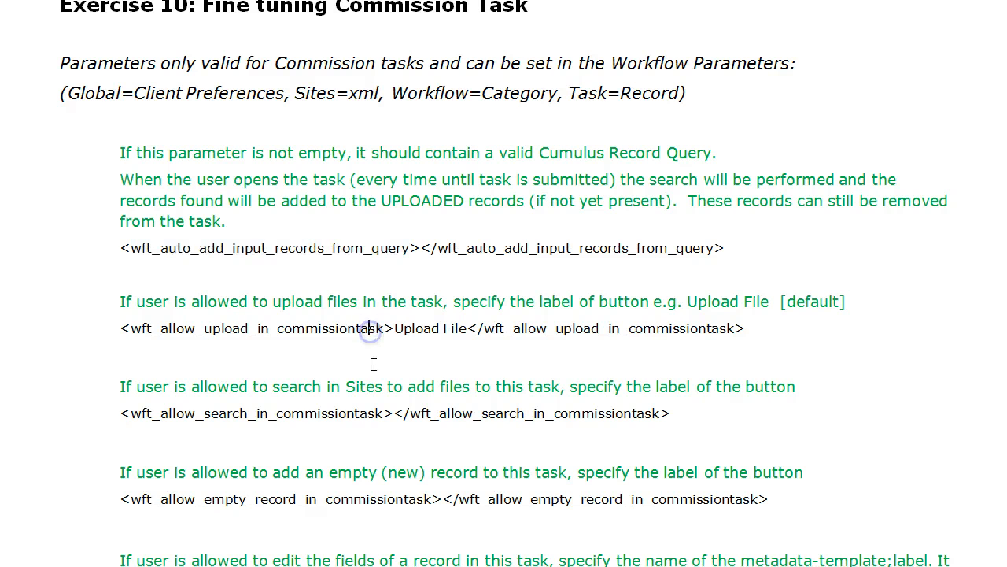
{"action": "double_click", "coordinate": [233, 327]}
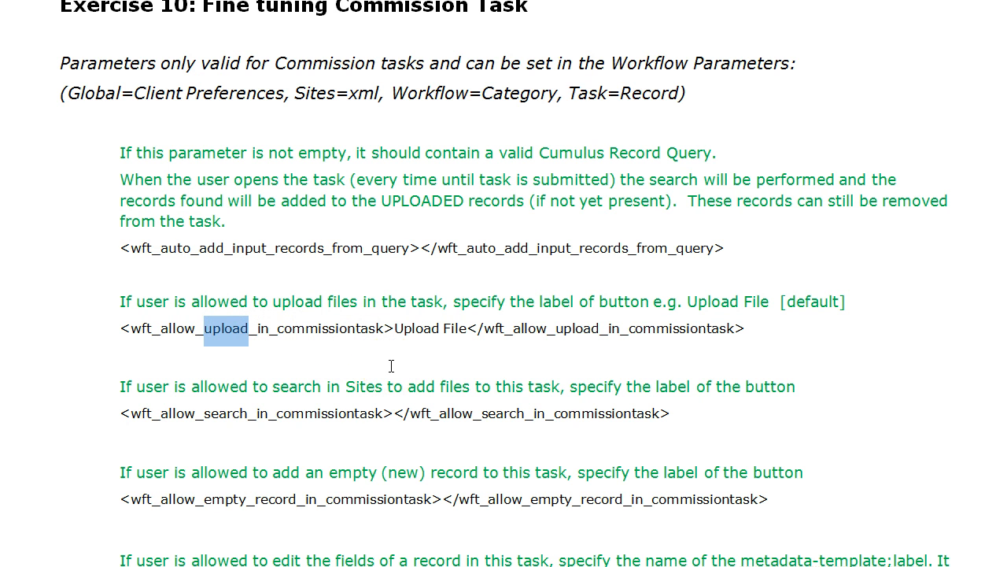
{"action": "left_click", "coordinate": [336, 329]}
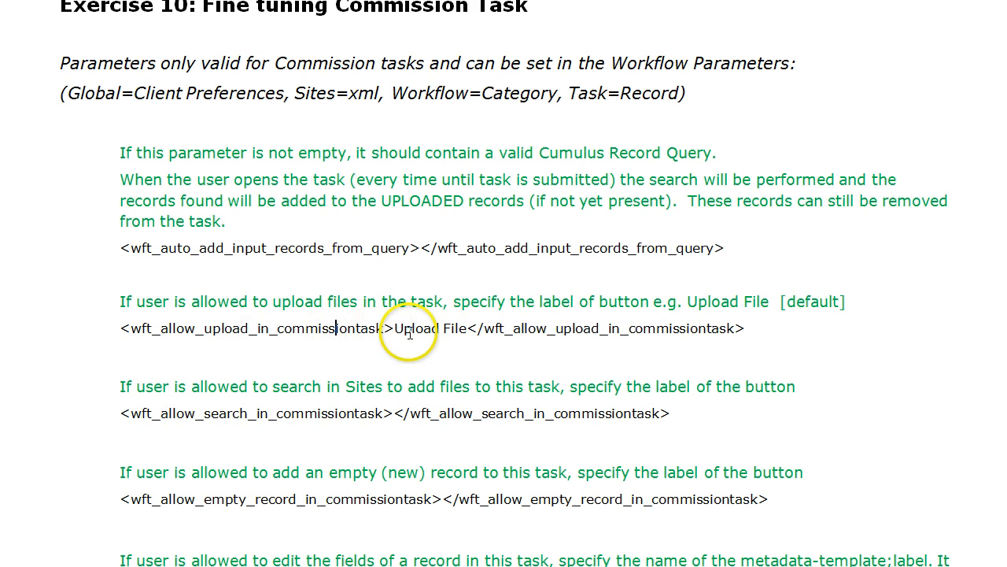
{"action": "left_click_drag", "start_coordinate": [395, 329], "coordinate": [468, 328]}
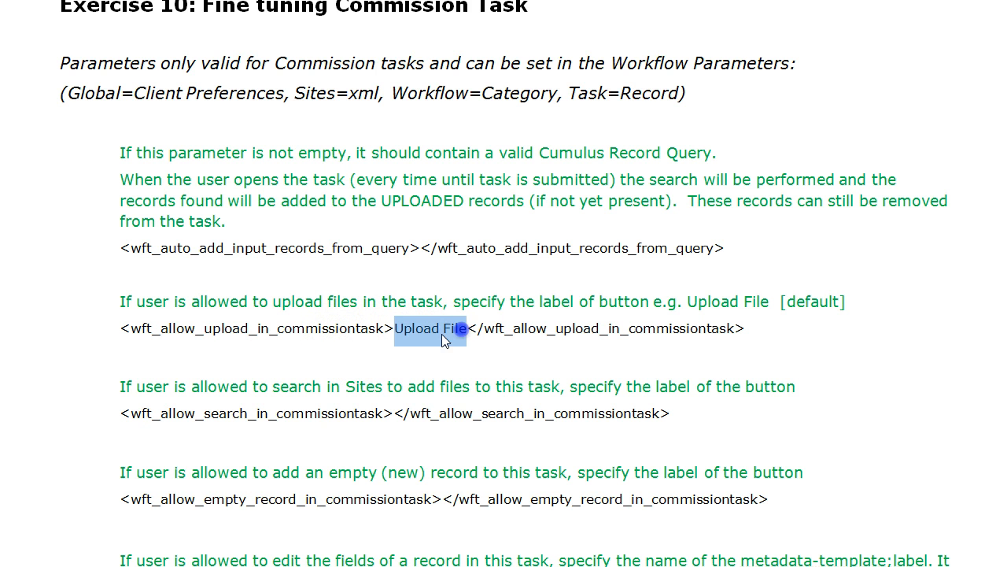
{"action": "left_click", "coordinate": [242, 329]}
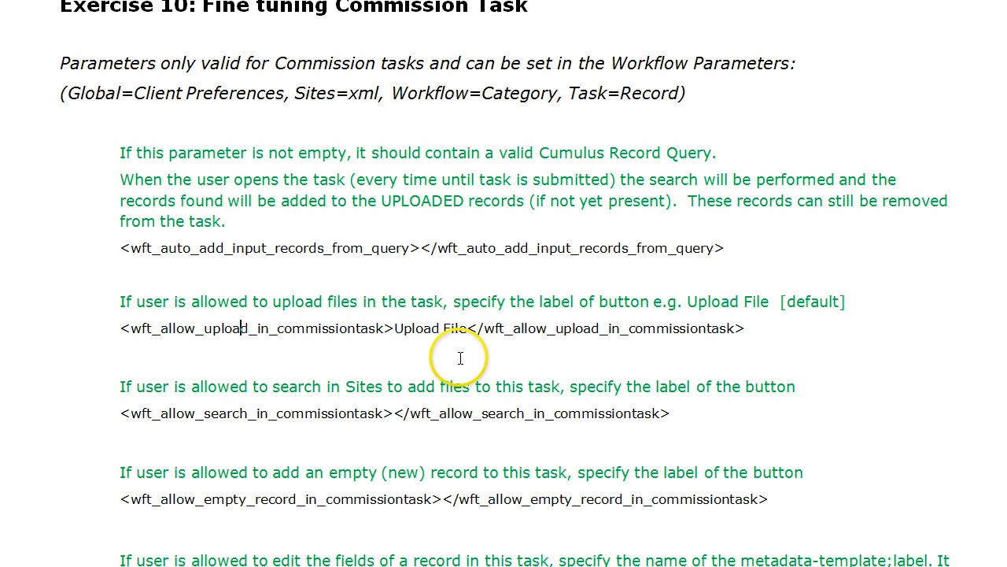
{"action": "scroll", "coordinate": [336, 415], "scroll_direction": "down", "scroll_amount": 2}
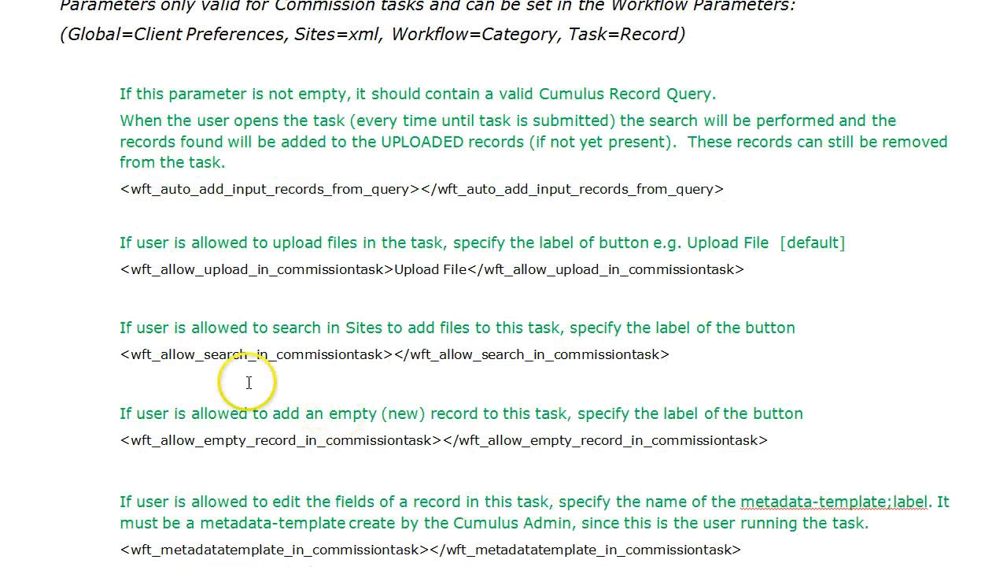
{"action": "double_click", "coordinate": [236, 355]}
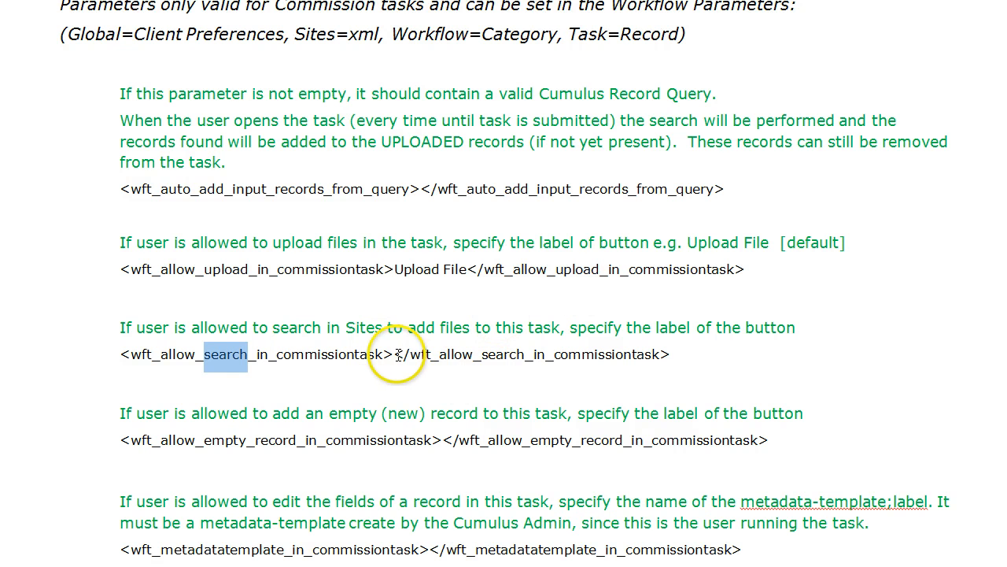
{"action": "left_click", "coordinate": [394, 354]}
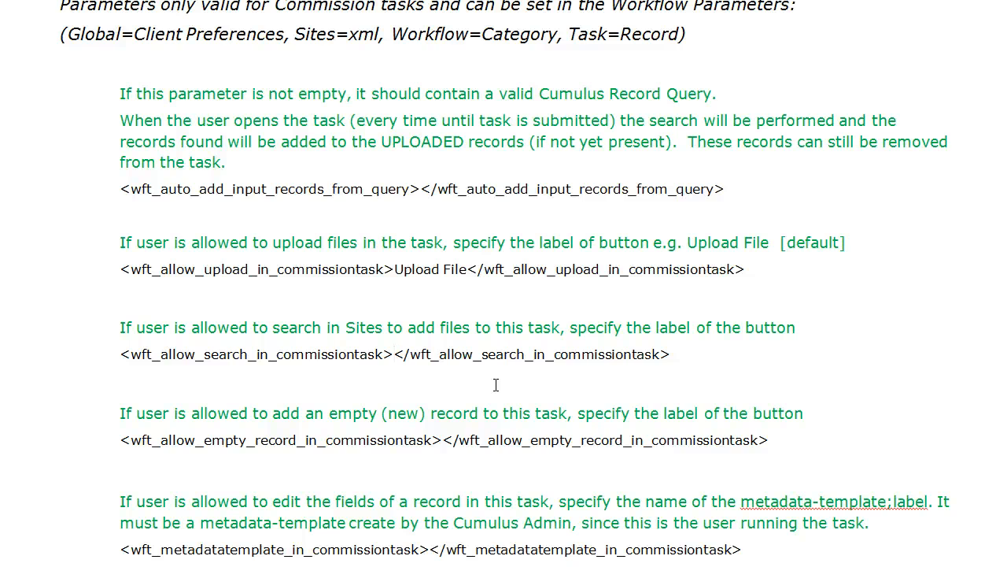
Step: Read the Commission task parameters for adding an empty record and for single and bulk metadata template editing
{"action": "scroll", "coordinate": [496, 385], "scroll_direction": "down", "scroll_amount": 2}
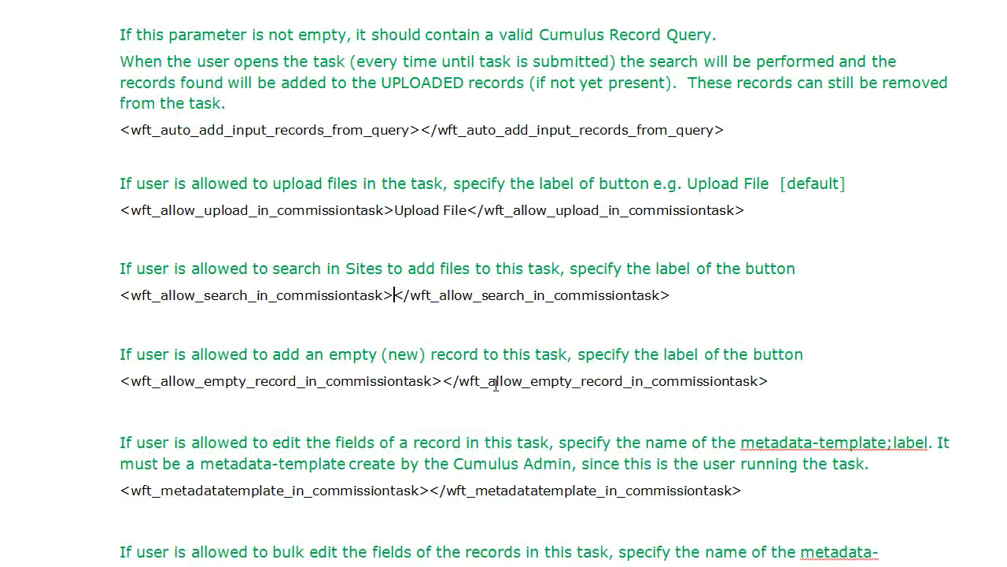
{"action": "scroll", "coordinate": [496, 385], "scroll_direction": "down", "scroll_amount": 2}
{"action": "double_click", "coordinate": [240, 323]}
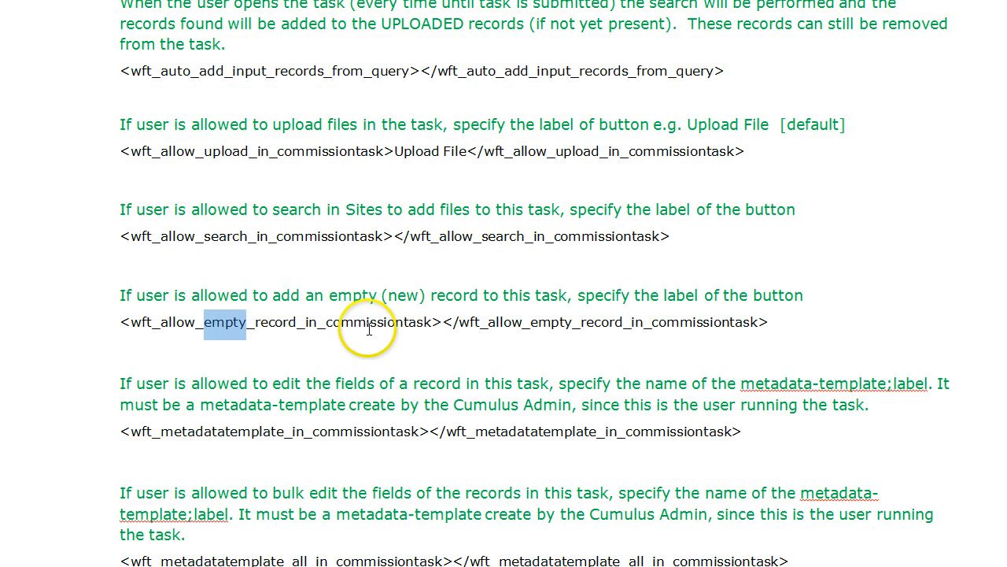
{"action": "double_click", "coordinate": [369, 324]}
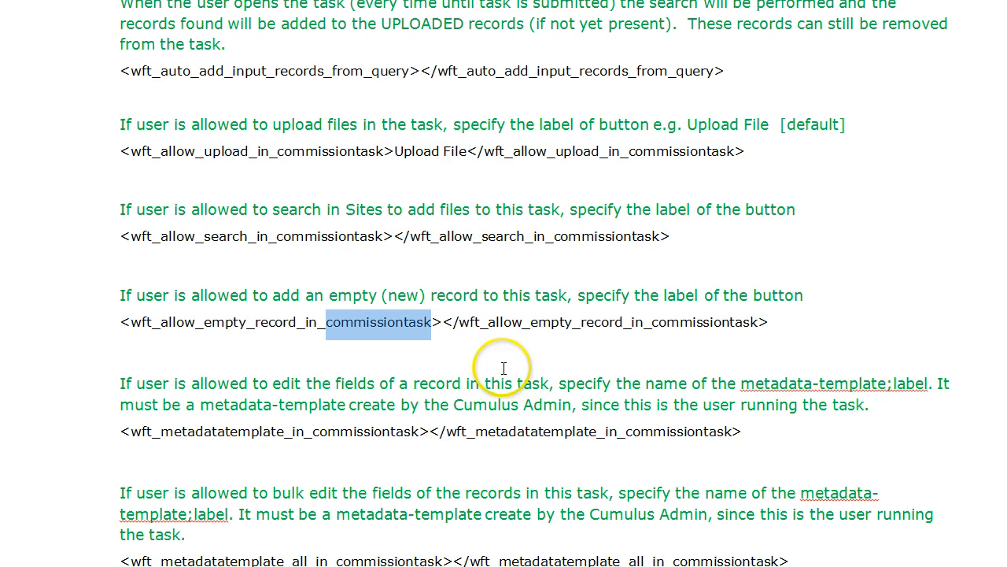
{"action": "left_click", "coordinate": [203, 321]}
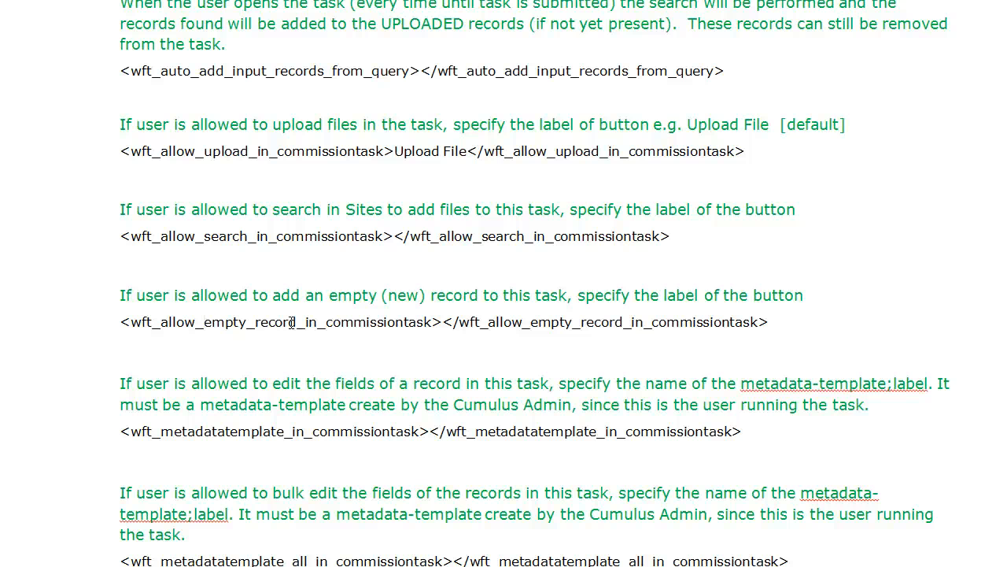
{"action": "scroll", "coordinate": [292, 321], "scroll_direction": "down", "scroll_amount": 3}
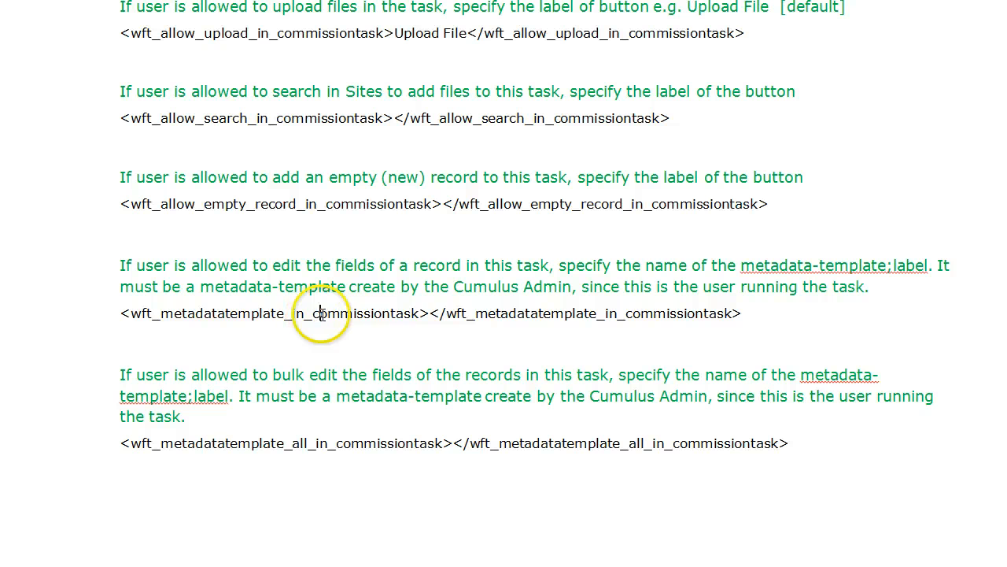
{"action": "left_click_drag", "start_coordinate": [313, 314], "coordinate": [418, 315]}
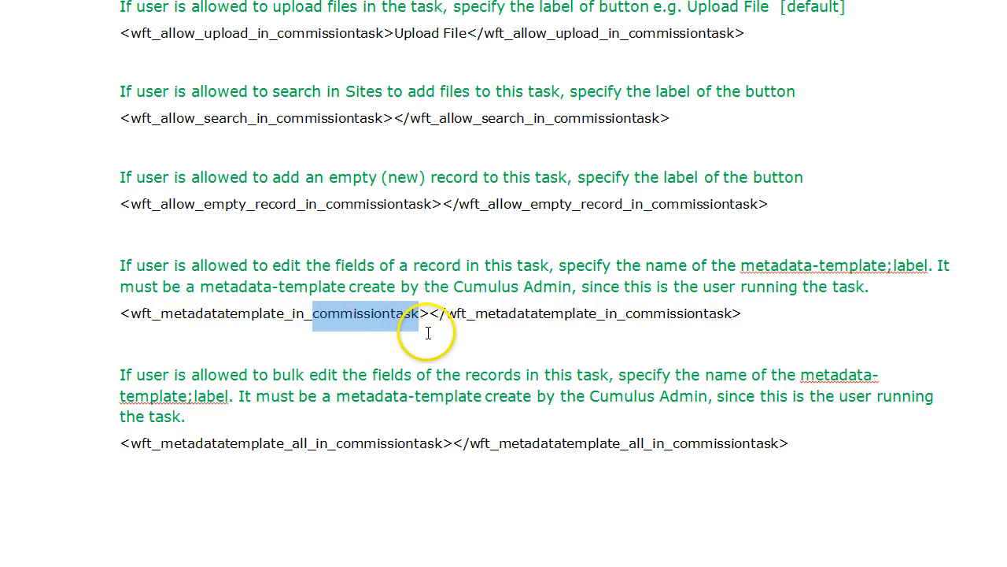
{"action": "double_click", "coordinate": [209, 316]}
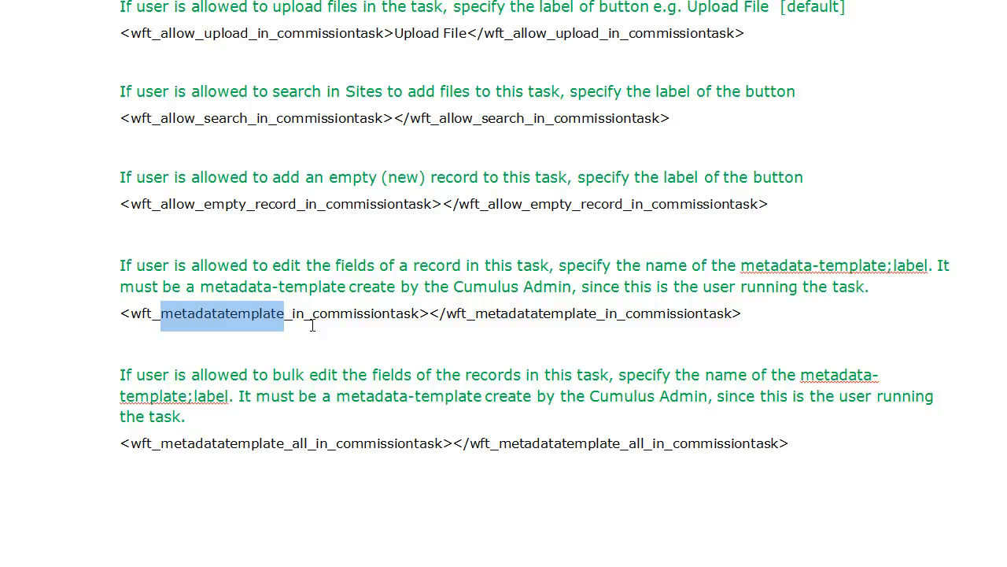
{"action": "double_click", "coordinate": [277, 445]}
{"action": "left_click", "coordinate": [310, 445]}
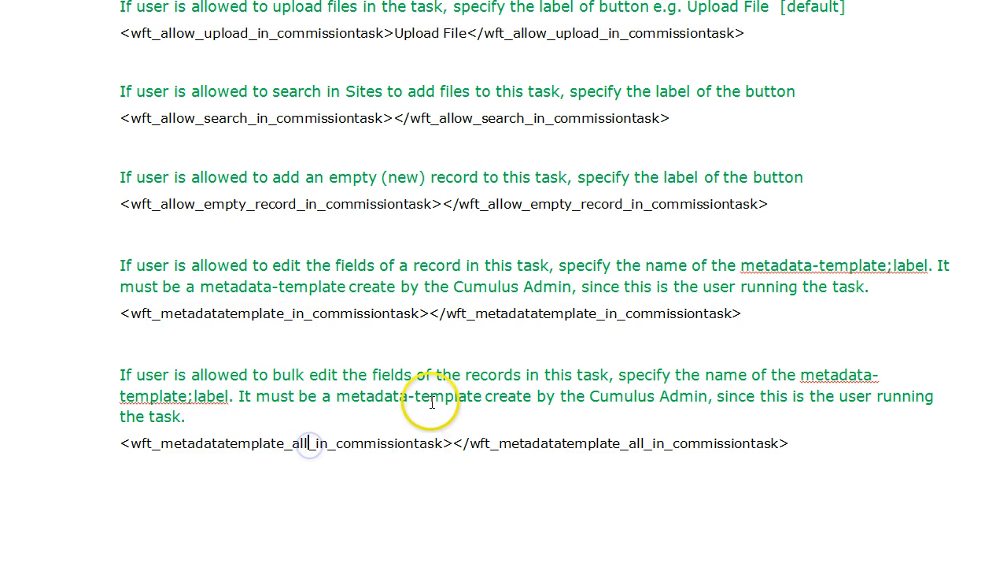
{"action": "left_click", "coordinate": [429, 313]}
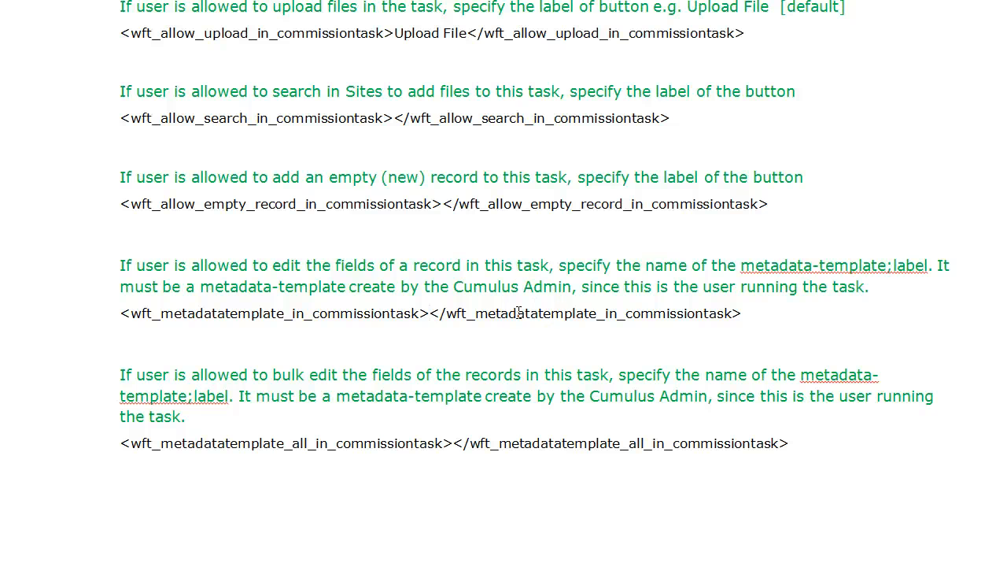
Step: Switch to the Cumulus window with the $Workflows catalog
{"action": "mouse_move", "coordinate": [457, 566]}
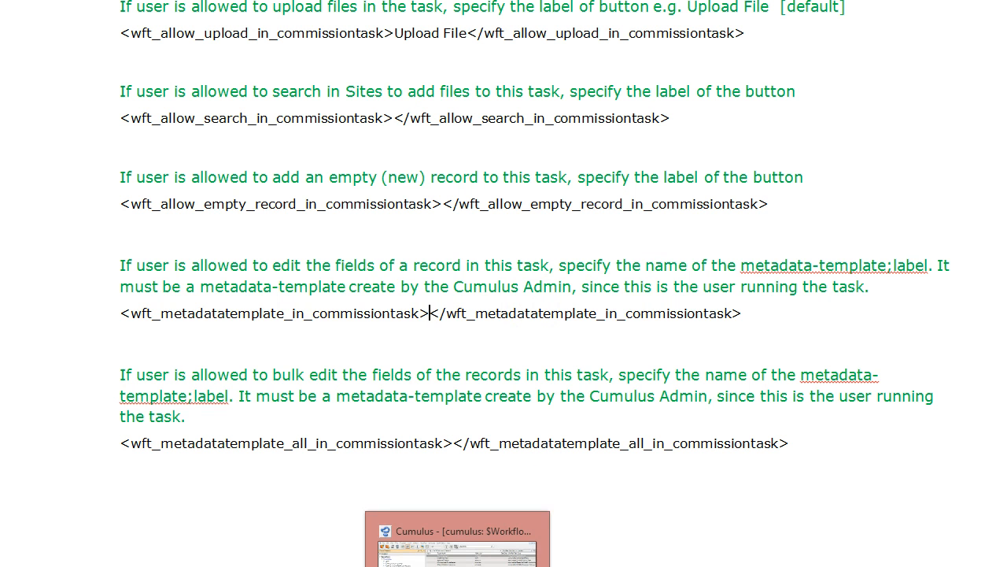
{"action": "left_click", "coordinate": [457, 547]}
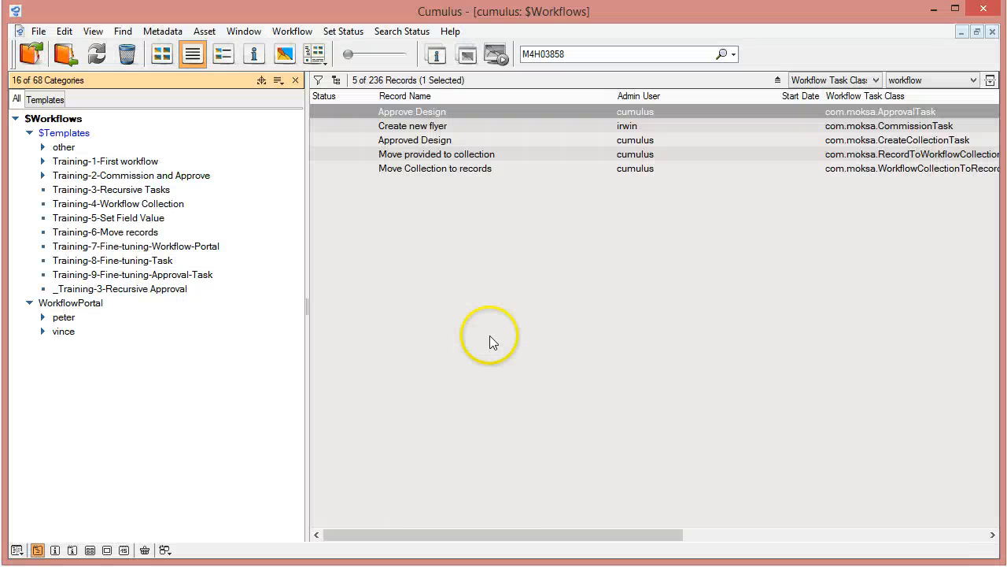
Step: Inspect the workflow graph of the Training-9-Fine-tuning-Approval-Task template and close it
{"action": "left_click", "coordinate": [107, 275]}
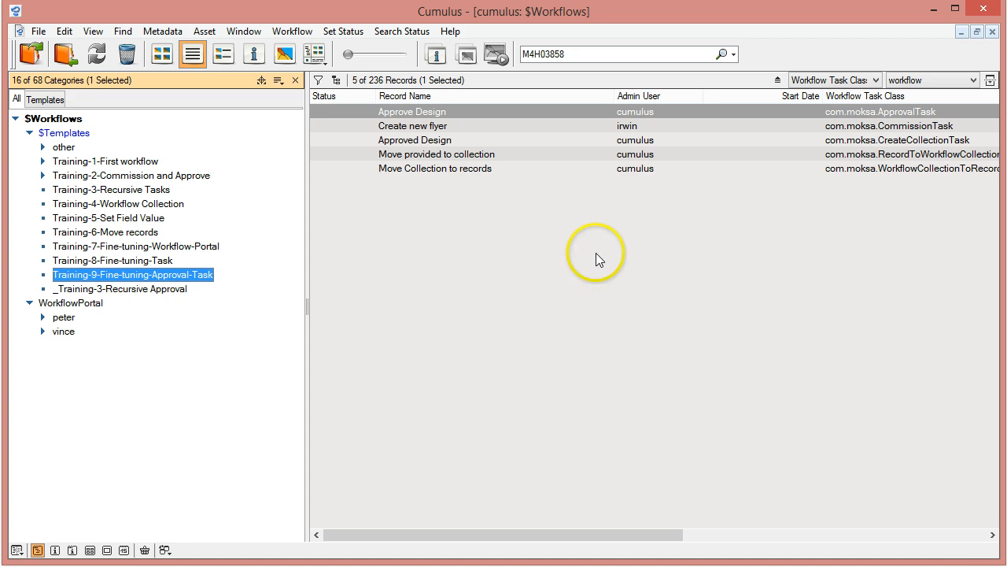
{"action": "left_click", "coordinate": [91, 275]}
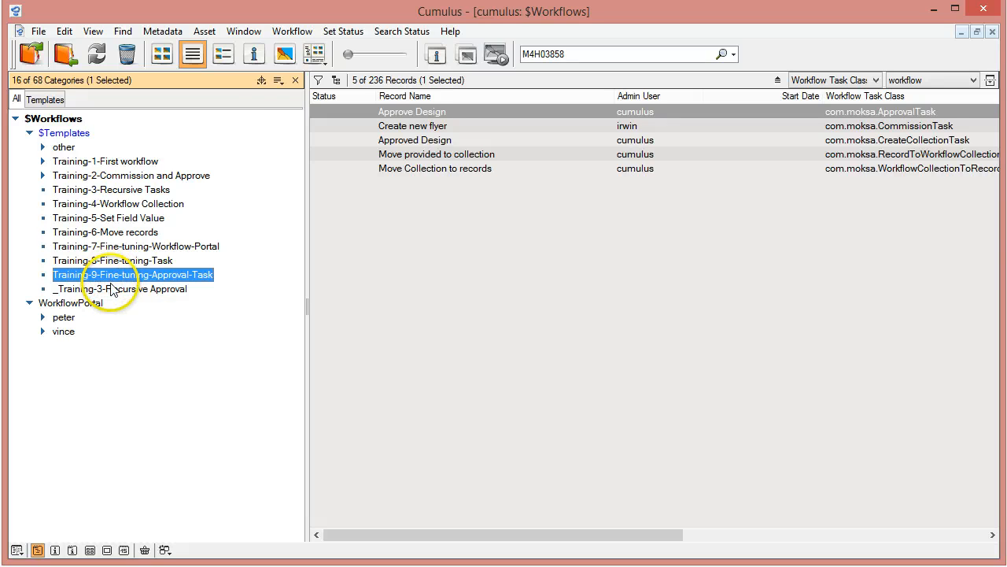
{"action": "left_click", "coordinate": [310, 32]}
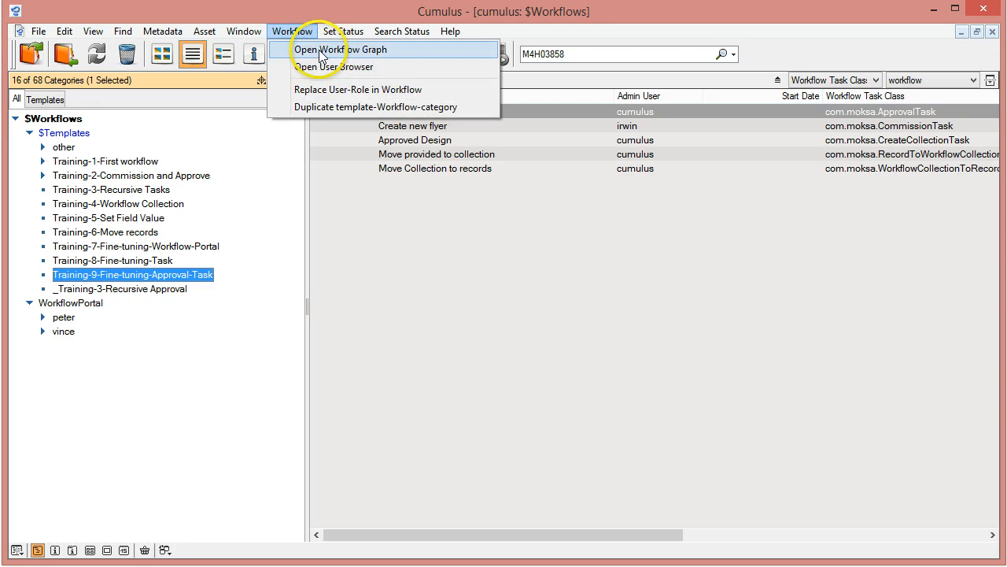
{"action": "left_click", "coordinate": [399, 186]}
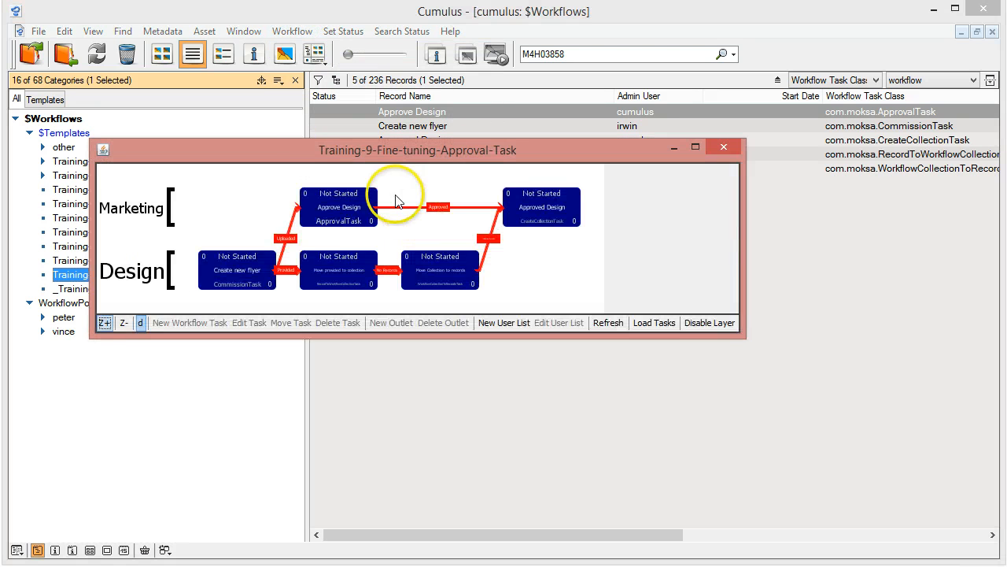
{"action": "left_click", "coordinate": [346, 219]}
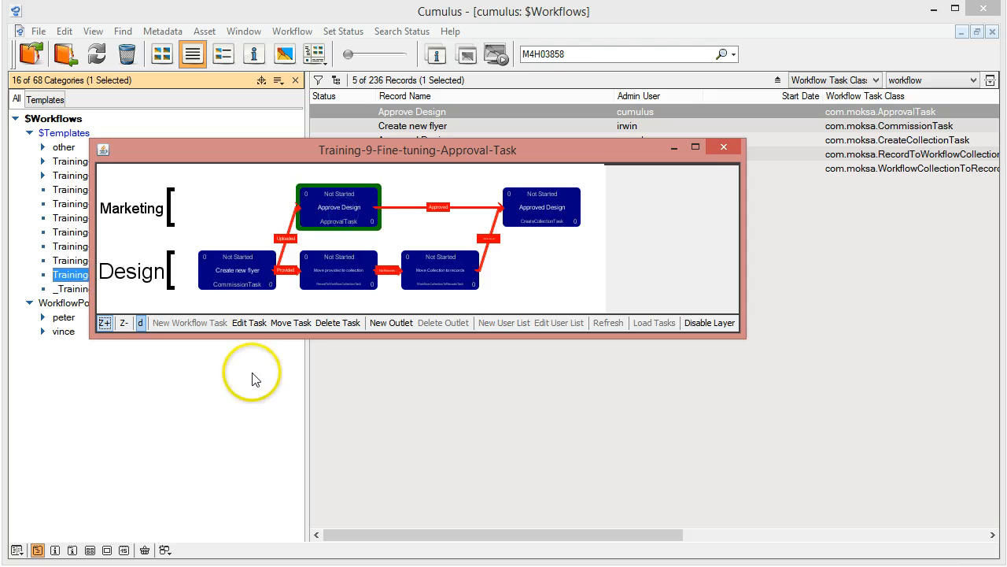
{"action": "left_click", "coordinate": [722, 149]}
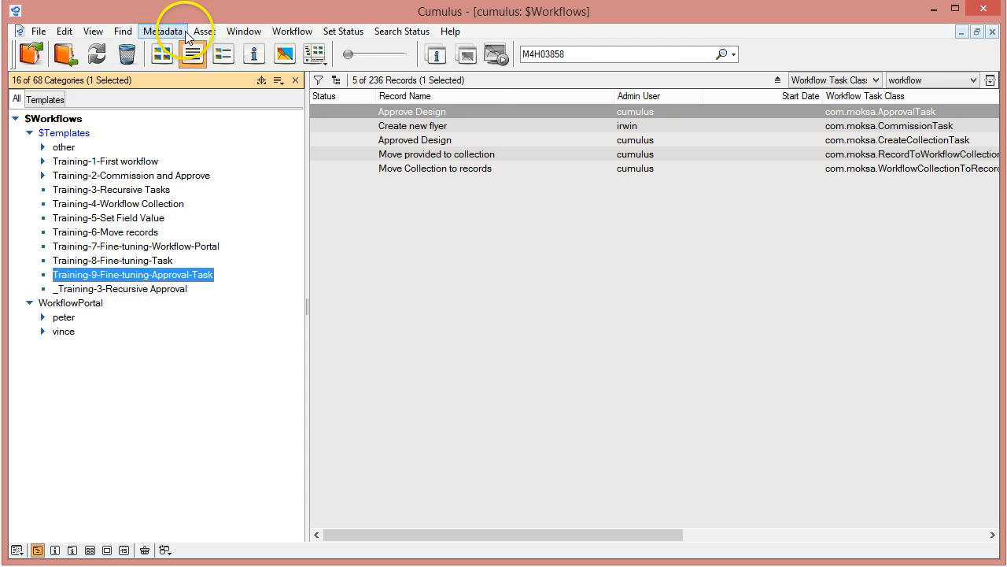
Step: Duplicate the Training-9-Fine-tuning-Approval-Task template category and rename the copy to Training-10-Fine-tuning-Approval-Task
{"action": "left_click", "coordinate": [292, 31]}
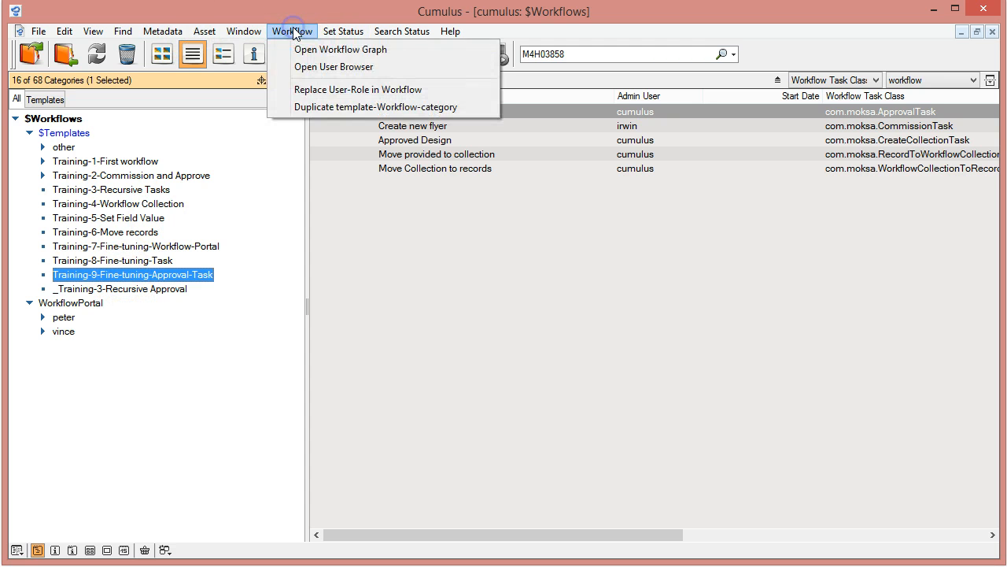
{"action": "left_click", "coordinate": [318, 111]}
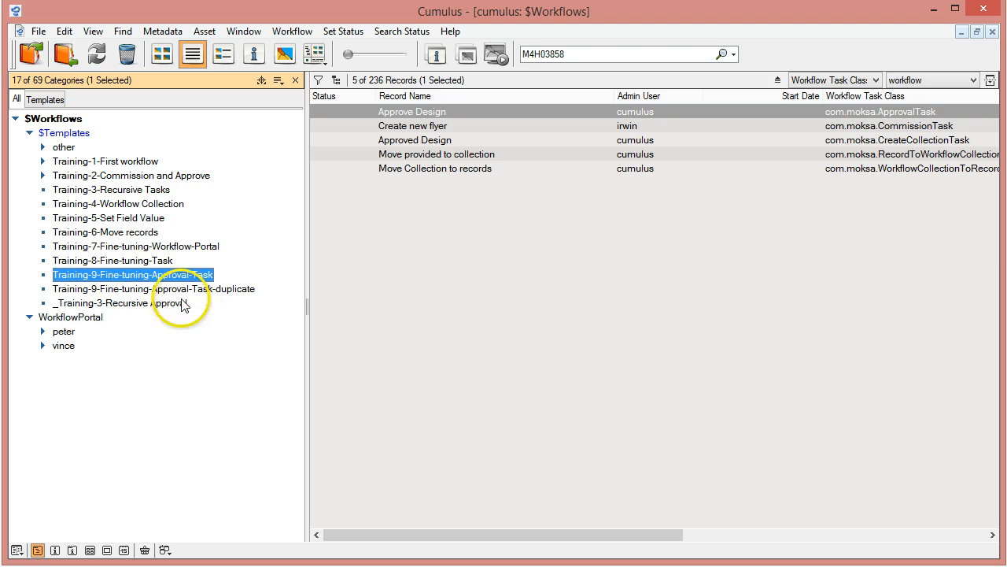
{"action": "left_click", "coordinate": [240, 288]}
{"action": "left_click", "coordinate": [238, 287]}
{"action": "left_click", "coordinate": [216, 288]}
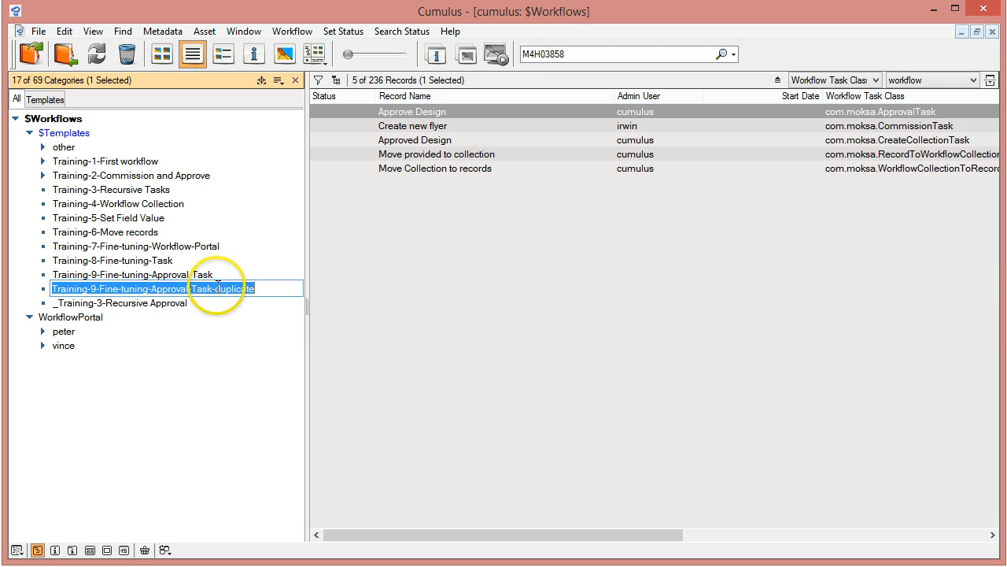
{"action": "left_click_drag", "start_coordinate": [255, 288], "coordinate": [218, 293]}
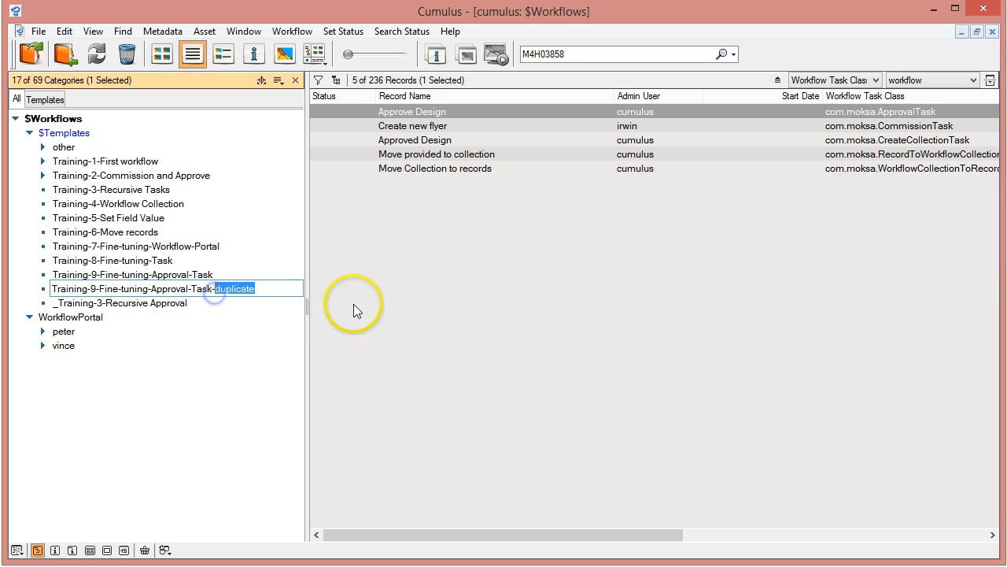
{"action": "key", "text": "BackSpace"}
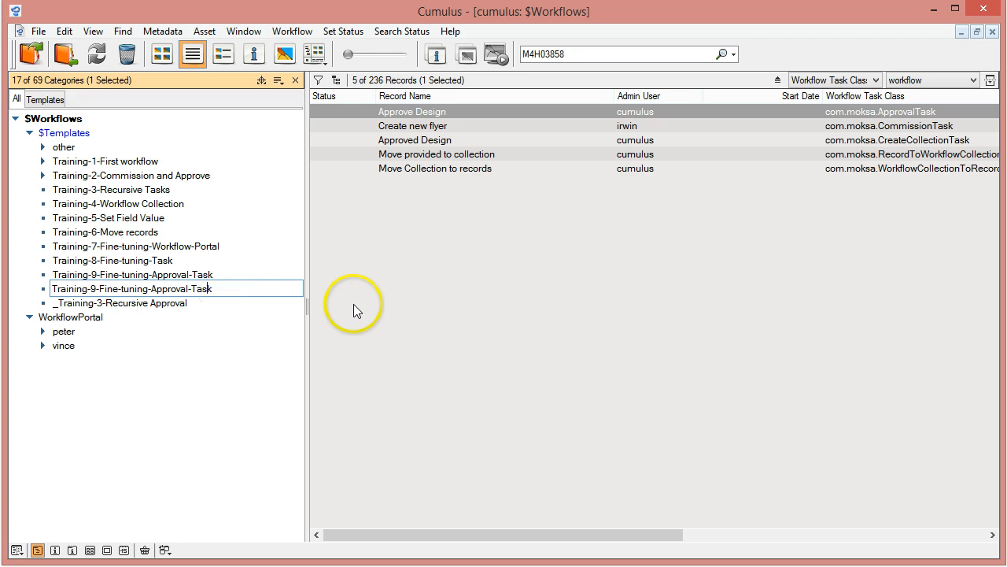
{"action": "key", "text": "shift+Right"}
{"action": "type", "text": "10"}
{"action": "key", "text": "Return"}
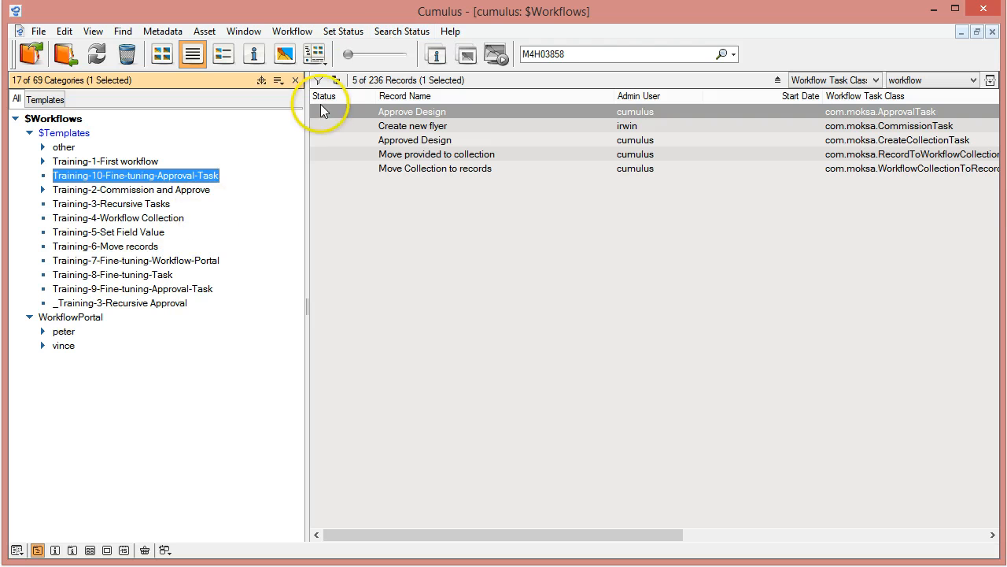
Step: Load the tasks from $Templates:Training-9-Fine-tuning-Approval-Task into the workflow graph of Training-10-Fine-tuning-Approval-Task
{"action": "left_click", "coordinate": [297, 35]}
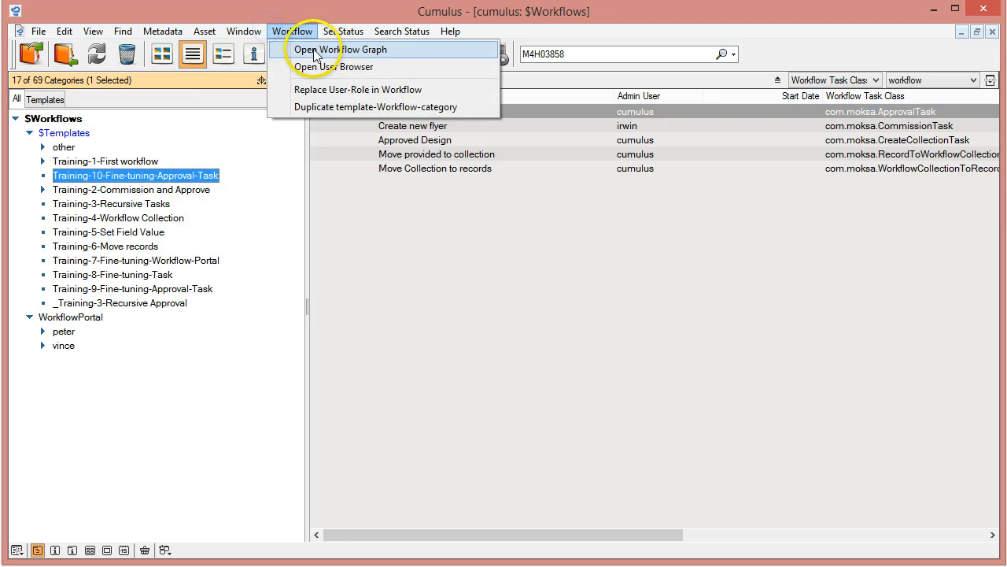
{"action": "left_click", "coordinate": [304, 50]}
{"action": "left_click_drag", "start_coordinate": [357, 248], "coordinate": [382, 354]}
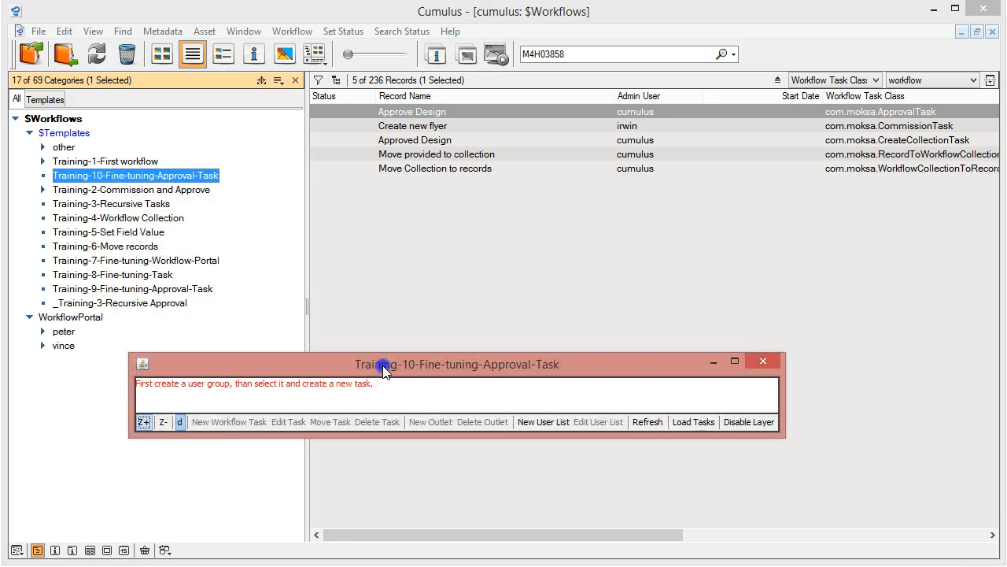
{"action": "left_click", "coordinate": [687, 422]}
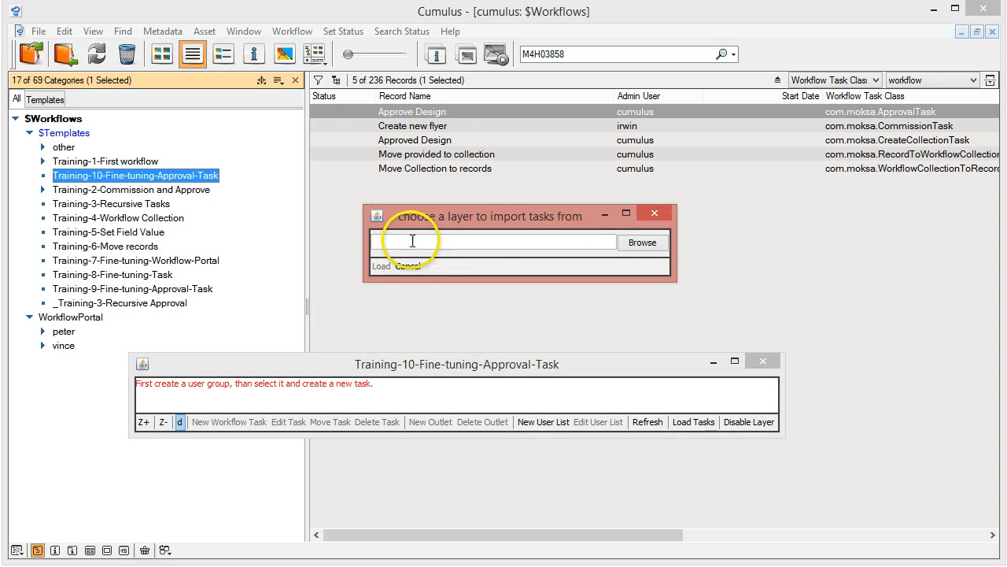
{"action": "left_click", "coordinate": [642, 240]}
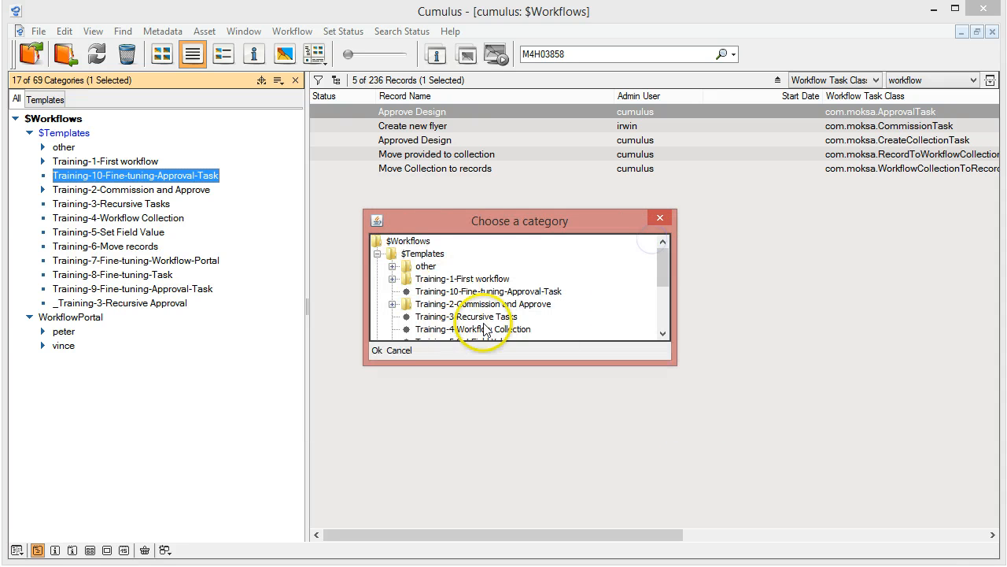
{"action": "left_click_drag", "start_coordinate": [664, 266], "coordinate": [664, 293]}
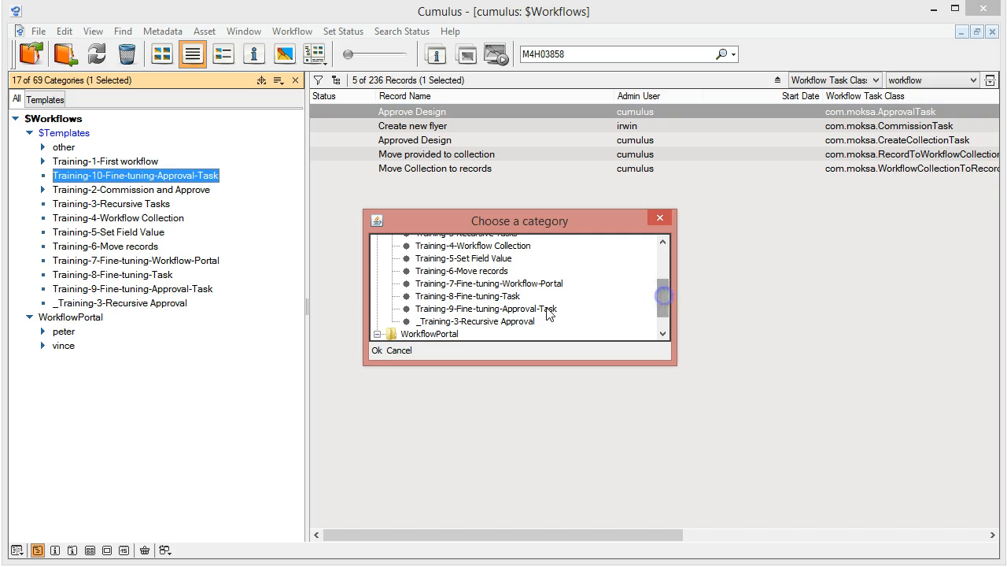
{"action": "left_click", "coordinate": [503, 308]}
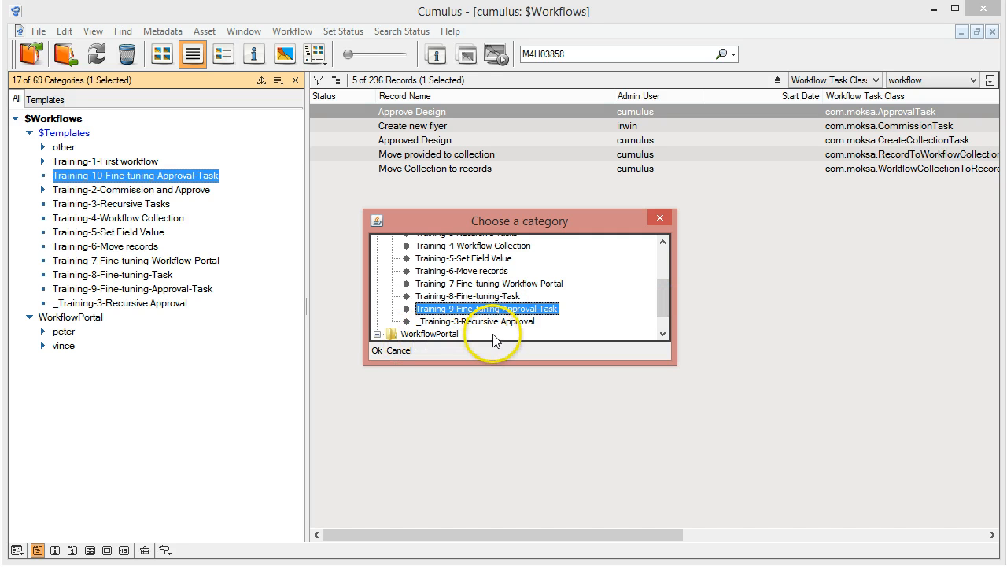
{"action": "left_click", "coordinate": [376, 351]}
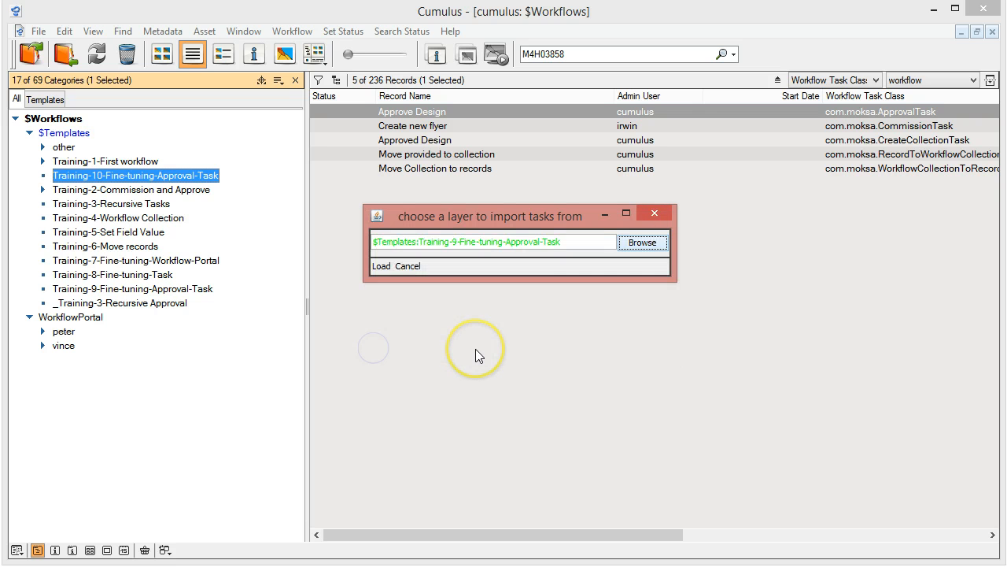
{"action": "left_click", "coordinate": [382, 267]}
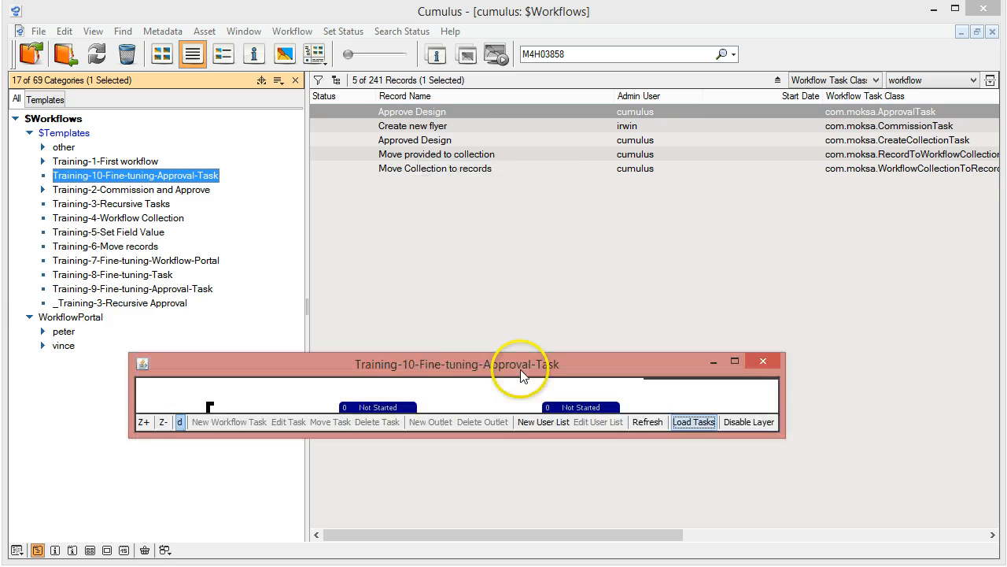
{"action": "left_click_drag", "start_coordinate": [465, 362], "coordinate": [473, 227]}
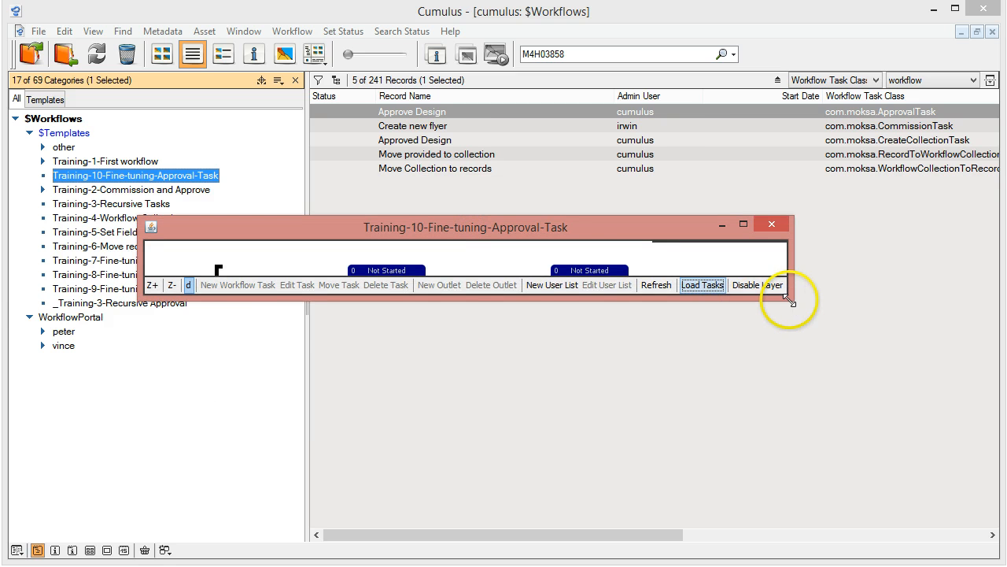
{"action": "left_click_drag", "start_coordinate": [791, 300], "coordinate": [872, 476]}
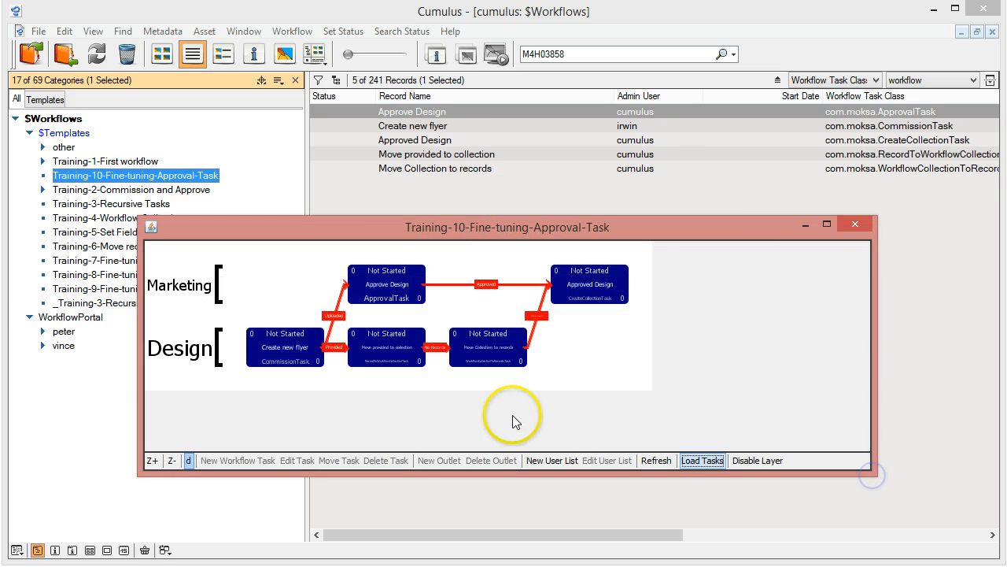
{"action": "left_click", "coordinate": [860, 221]}
Step: Rename the Training-10-Fine-tuning-Approval-Task category to Training-10-Fine-tuning-Commission-Task
{"action": "left_click", "coordinate": [169, 174]}
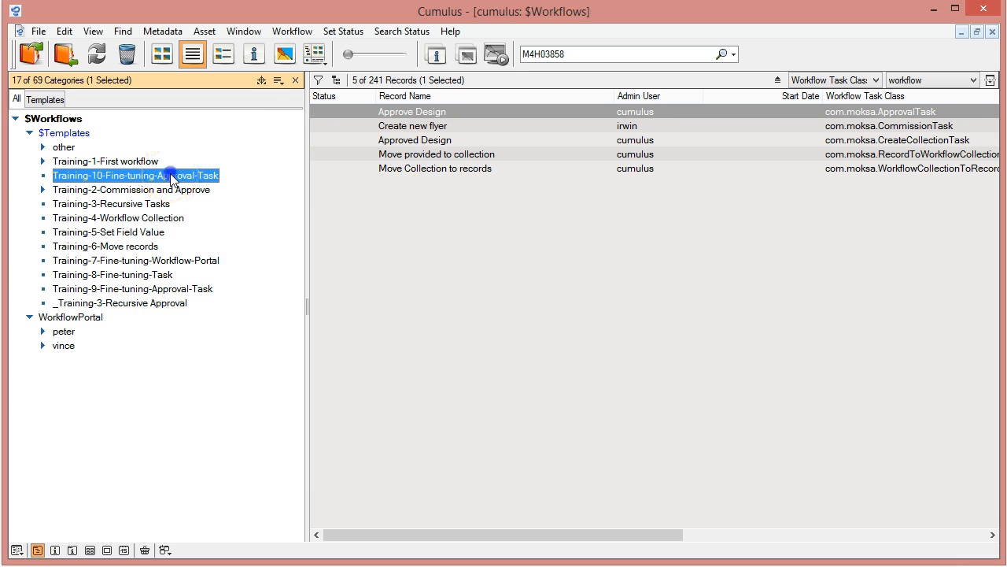
{"action": "left_click", "coordinate": [161, 175]}
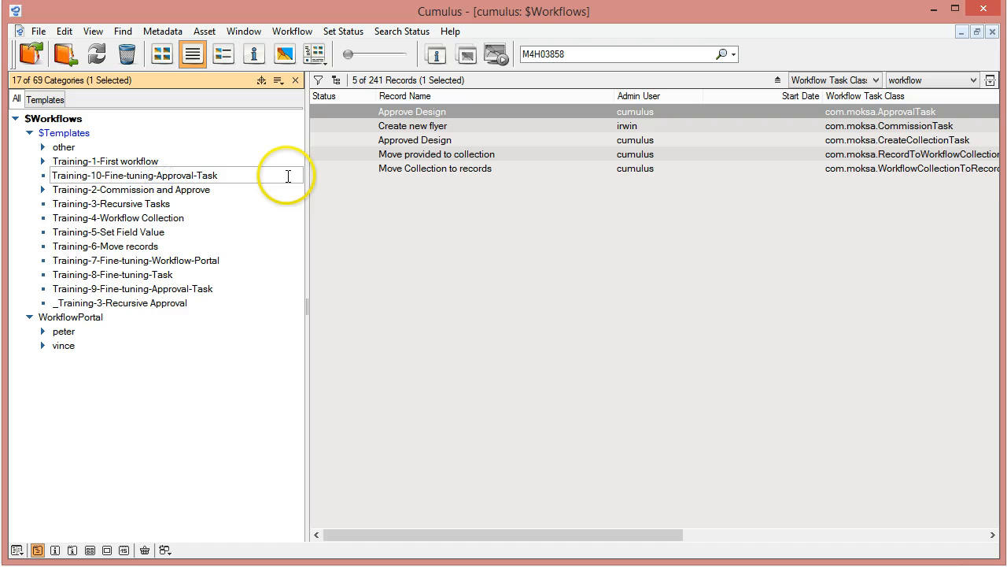
{"action": "key", "text": "shift+Right"}
{"action": "key", "text": "shift+Right"}
{"action": "key", "text": "shift+Right"}
{"action": "key", "text": "shift+Right"}
{"action": "key", "text": "shift+Right"}
{"action": "key", "text": "shift+Right"}
{"action": "key", "text": "shift+Right"}
{"action": "key", "text": "shift+Right"}
{"action": "key", "text": "shift+Right"}
{"action": "key", "text": "shift+Left"}
{"action": "type", "text": "Comm"}
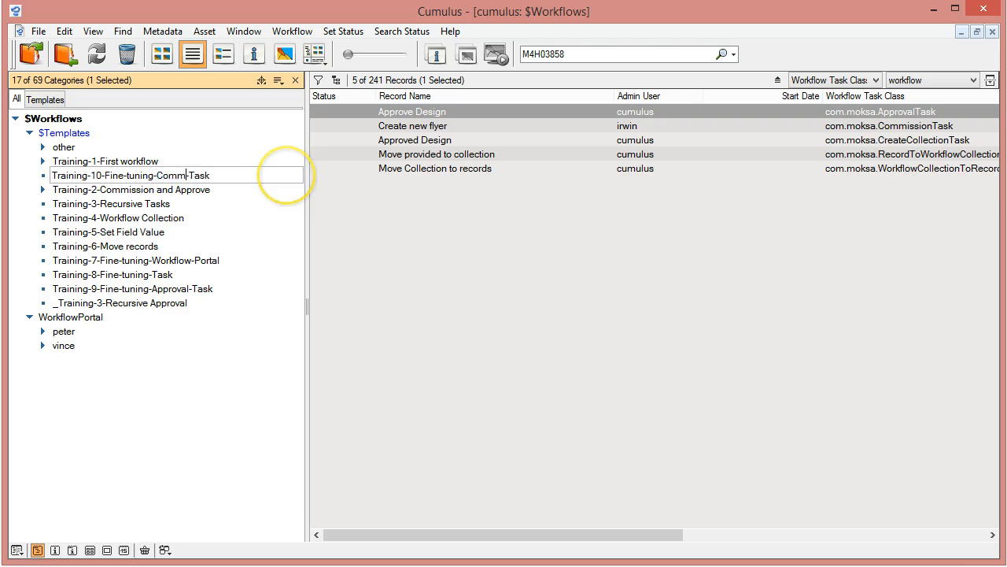
{"action": "type", "text": "ission"}
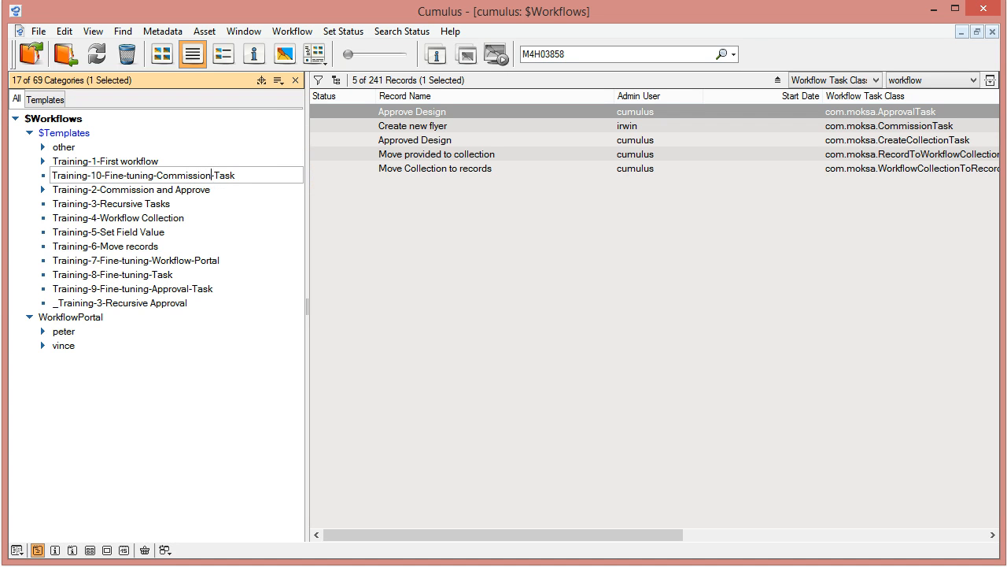
{"action": "key", "text": "Return"}
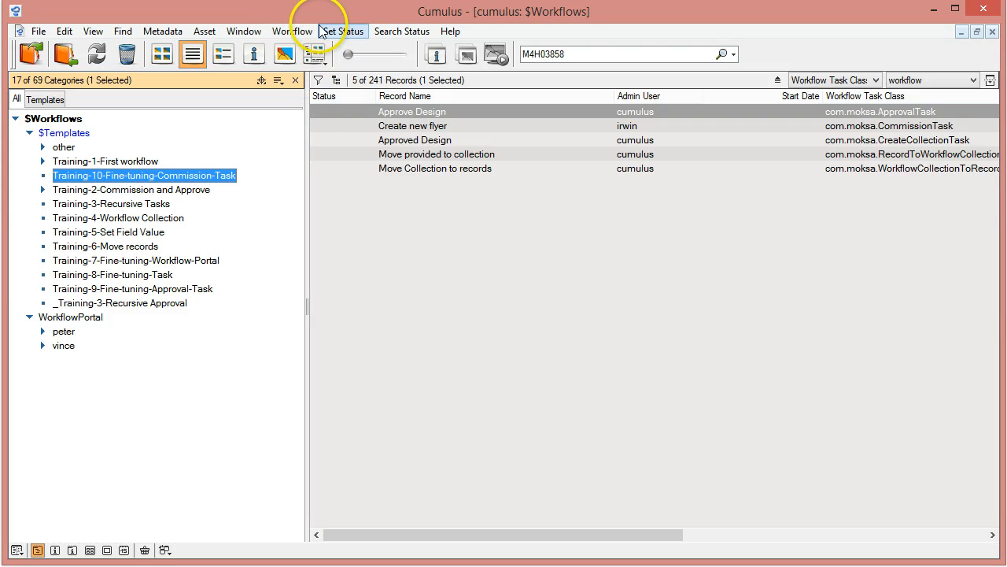
Step: Open the enlarged workflow graph of Training-10-Fine-tuning-Commission-Task and examine the Create new flyer task and the Design user list
{"action": "left_click", "coordinate": [289, 32]}
{"action": "left_click", "coordinate": [319, 50]}
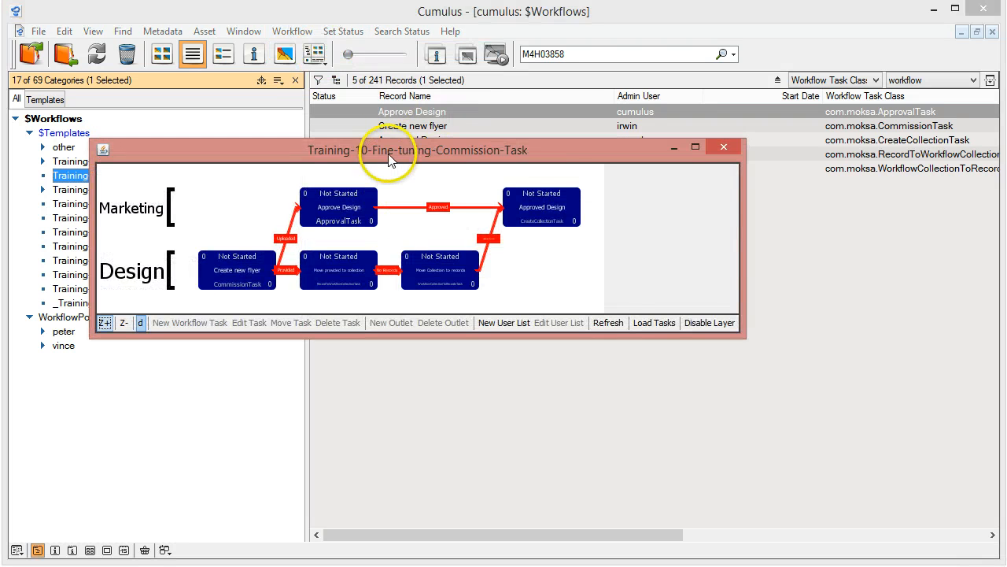
{"action": "left_click_drag", "start_coordinate": [388, 150], "coordinate": [424, 131]}
{"action": "left_click_drag", "start_coordinate": [782, 319], "coordinate": [955, 472]}
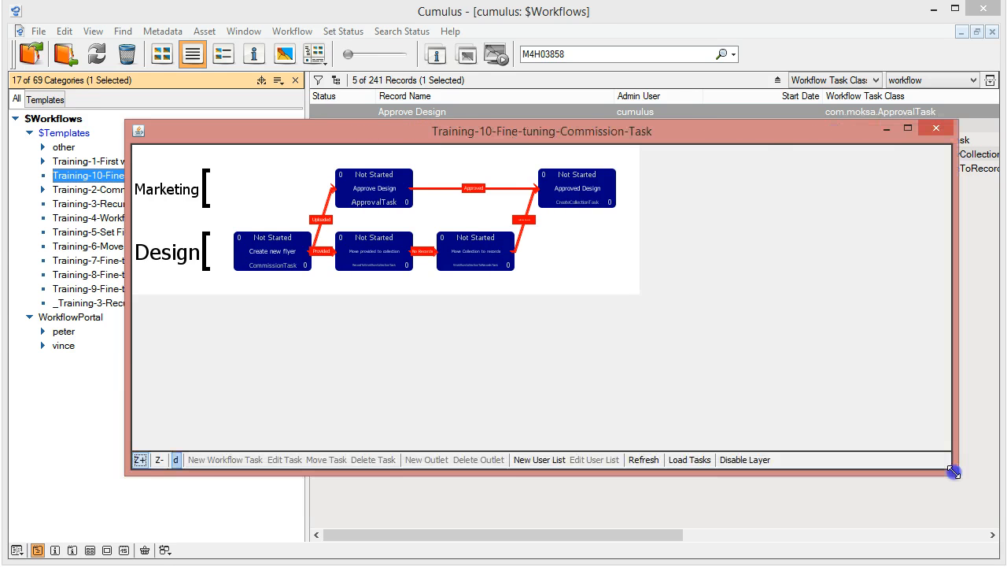
{"action": "left_click", "coordinate": [142, 459]}
{"action": "left_click", "coordinate": [311, 334]}
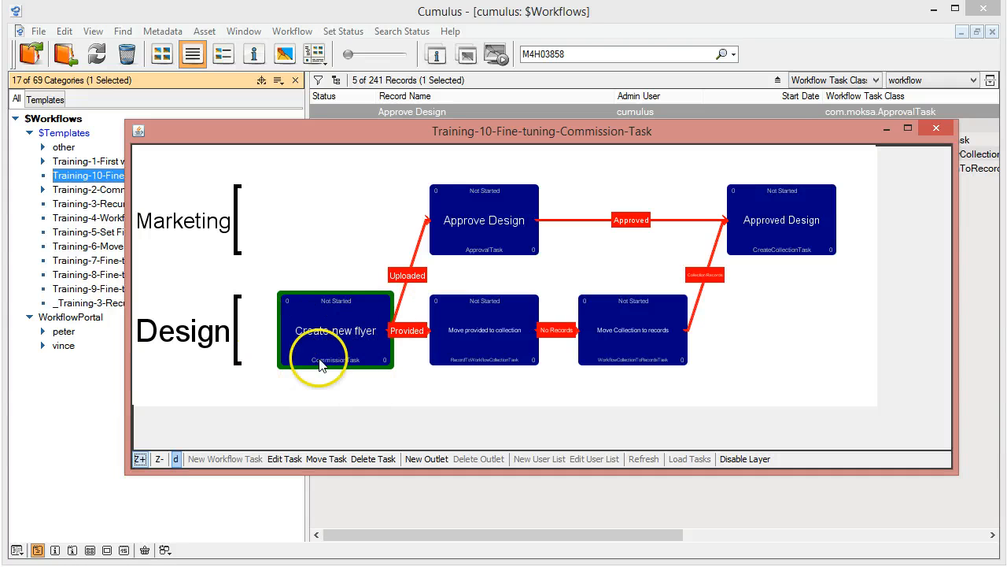
{"action": "left_click", "coordinate": [142, 343]}
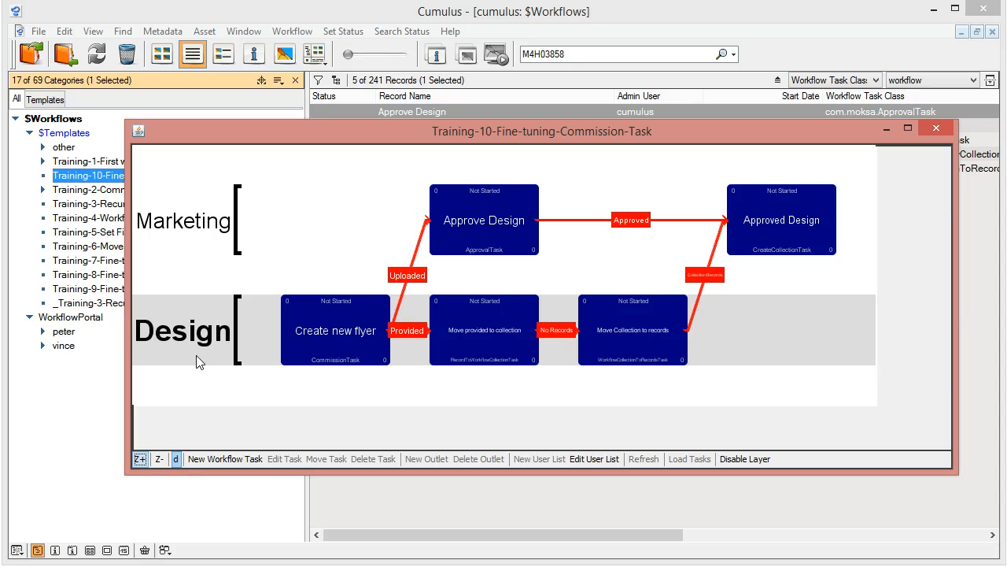
Step: Review the General and Advanced settings of the Create new flyer Commission task and close them without saving
{"action": "left_click", "coordinate": [286, 346]}
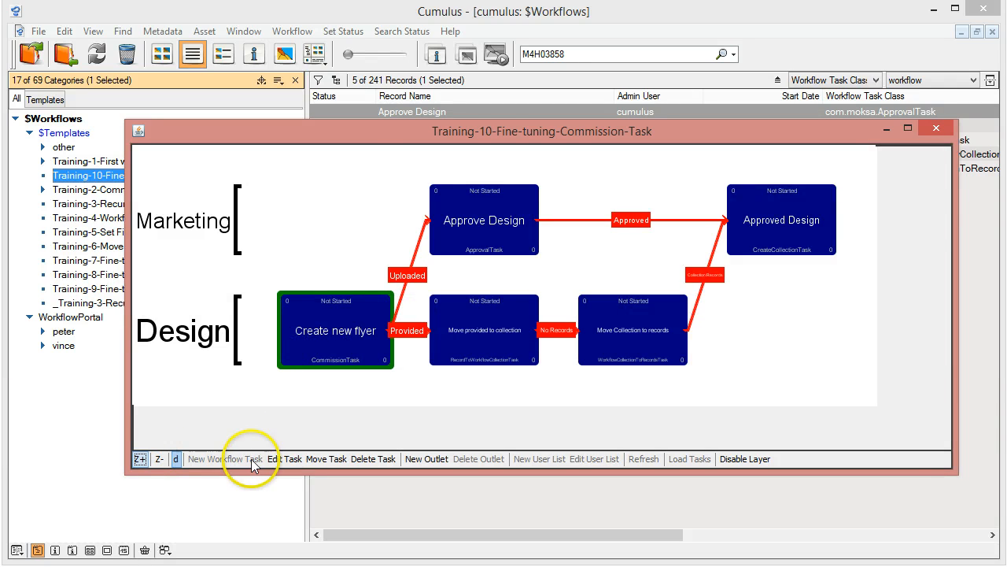
{"action": "left_click", "coordinate": [276, 458]}
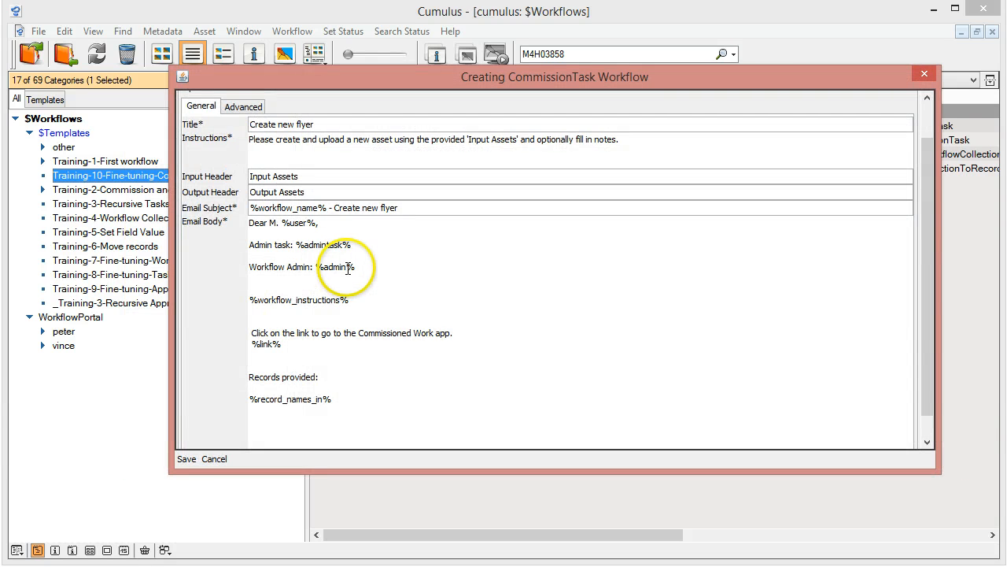
{"action": "left_click", "coordinate": [240, 106]}
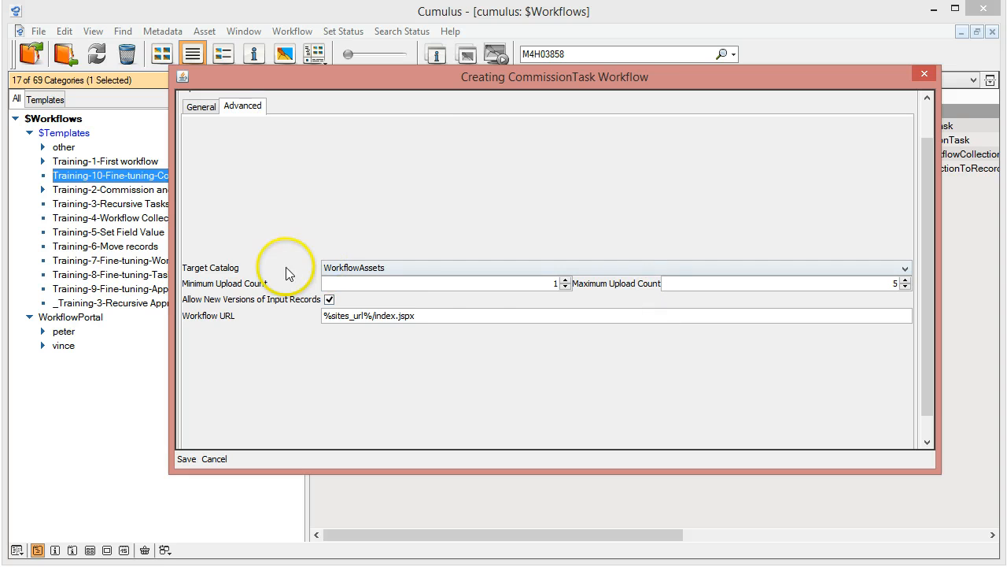
{"action": "left_click", "coordinate": [923, 76]}
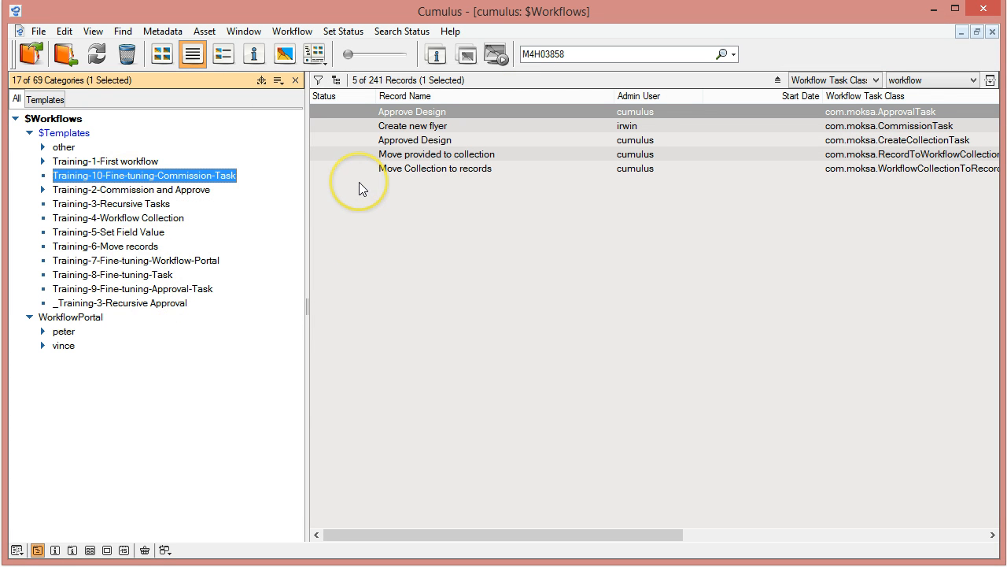
Step: Open the Create new flyer record of Training-10-Fine-tuning-Commission-Task and start editing its Workflow Parameters field
{"action": "left_click", "coordinate": [414, 128]}
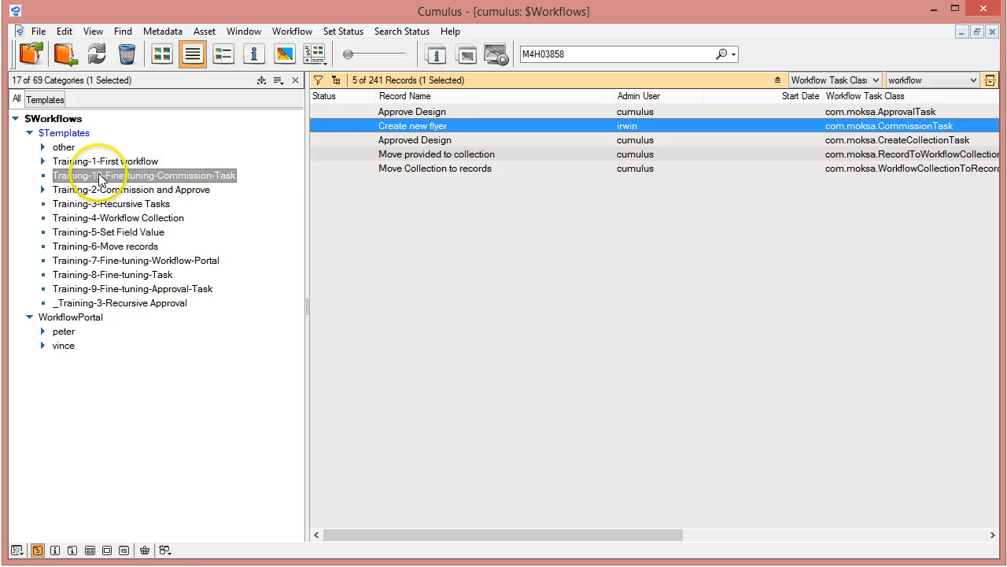
{"action": "double_click", "coordinate": [427, 130]}
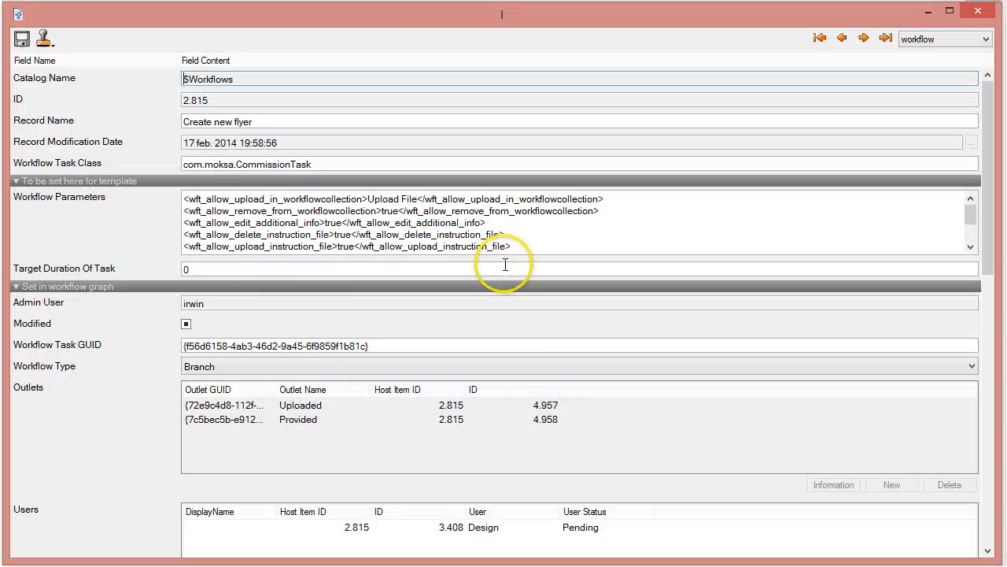
{"action": "left_click", "coordinate": [568, 245]}
{"action": "left_click", "coordinate": [709, 232]}
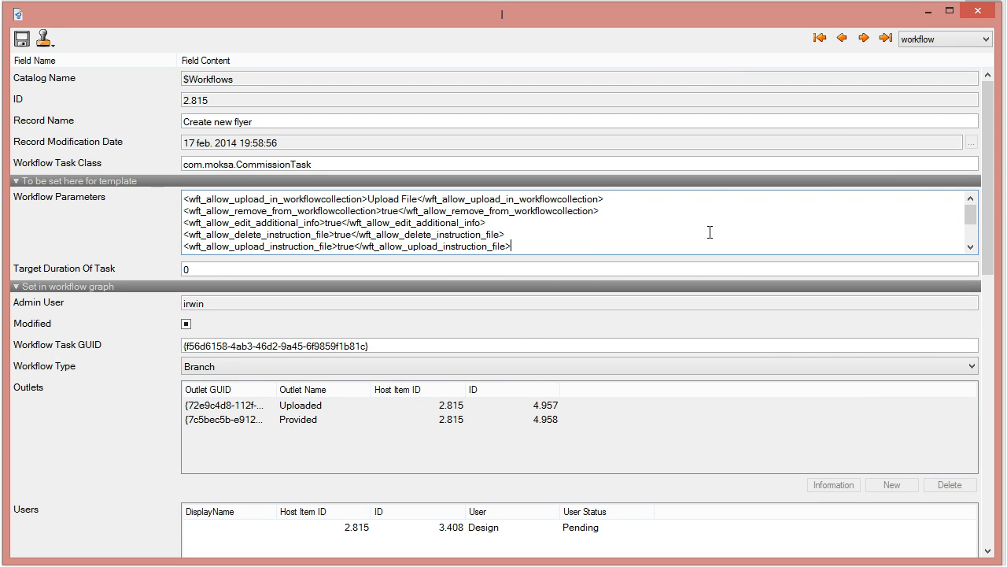
Step: Clear all existing parameter lines from the Workflow Parameters field of the Create new flyer record
{"action": "key", "text": "Up"}
{"action": "key", "text": "Up"}
{"action": "key", "text": "Down"}
{"action": "key", "text": "Down"}
{"action": "key", "text": "Down"}
{"action": "key", "text": "Down"}
{"action": "key", "text": "Down"}
{"action": "key", "text": "Down"}
{"action": "key", "text": "Down"}
{"action": "key", "text": "Down"}
{"action": "key", "text": "Up"}
{"action": "key", "text": "Up"}
{"action": "key", "text": "Up"}
{"action": "key", "text": "Up"}
{"action": "key", "text": "Up"}
{"action": "key", "text": "Up"}
{"action": "key", "text": "Up"}
{"action": "key", "text": "Up"}
{"action": "key", "text": "shift+Down"}
{"action": "key", "text": "shift+Down"}
{"action": "key", "text": "shift+Down"}
{"action": "key", "text": "shift+Down"}
{"action": "key", "text": "shift+Down"}
{"action": "key", "text": "shift+Down"}
{"action": "key", "text": "shift+Down"}
{"action": "key", "text": "shift+Down"}
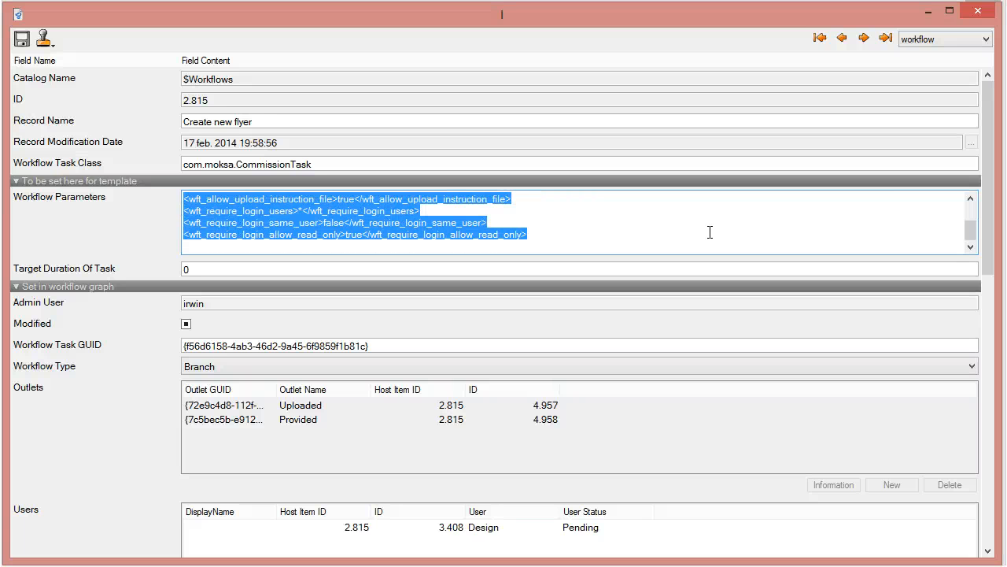
{"action": "key", "text": "Delete"}
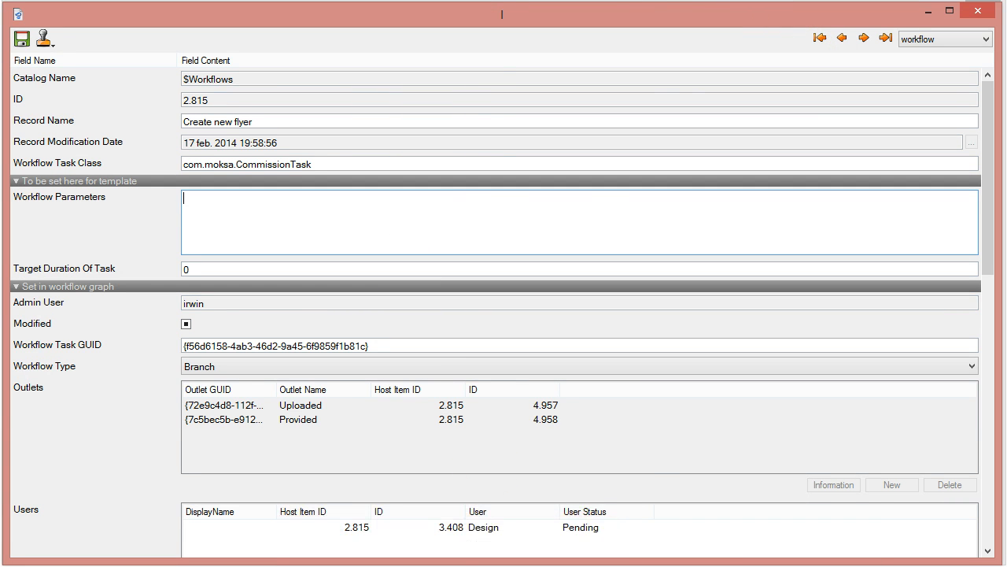
Step: Switch to the parameter document and copy the block from wft_allow_upload_in_commissiontask through wft_metadatatemplate_all_in_commissiontask
{"action": "left_click", "coordinate": [702, 566]}
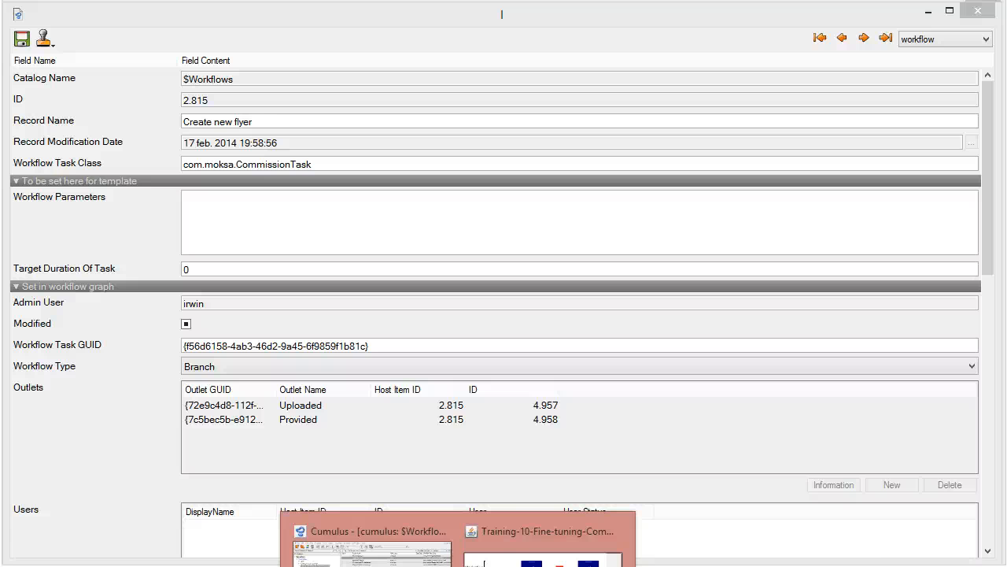
{"action": "mouse_move", "coordinate": [702, 566]}
{"action": "left_click", "coordinate": [789, 554]}
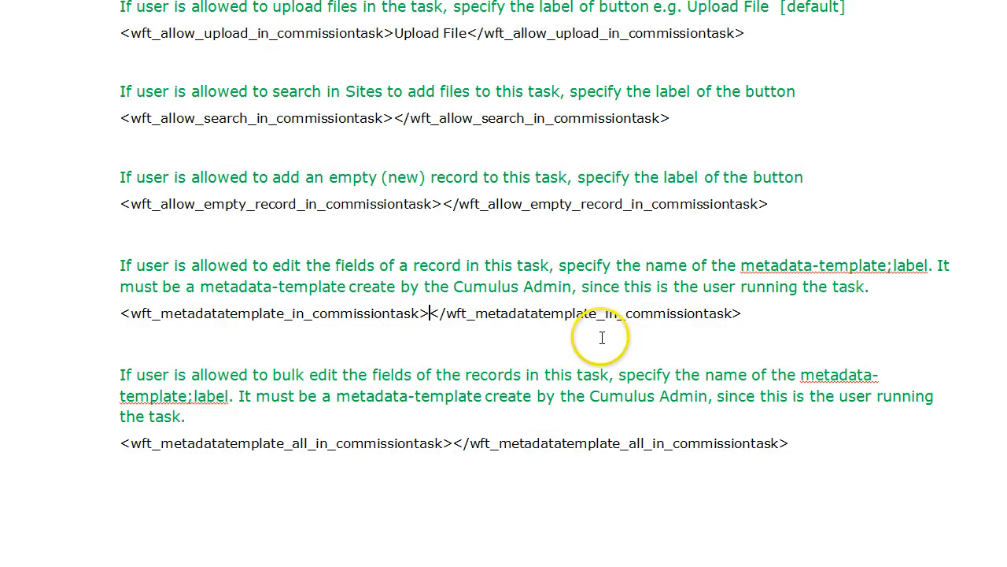
{"action": "scroll", "coordinate": [669, 260], "scroll_direction": "up", "scroll_amount": 3}
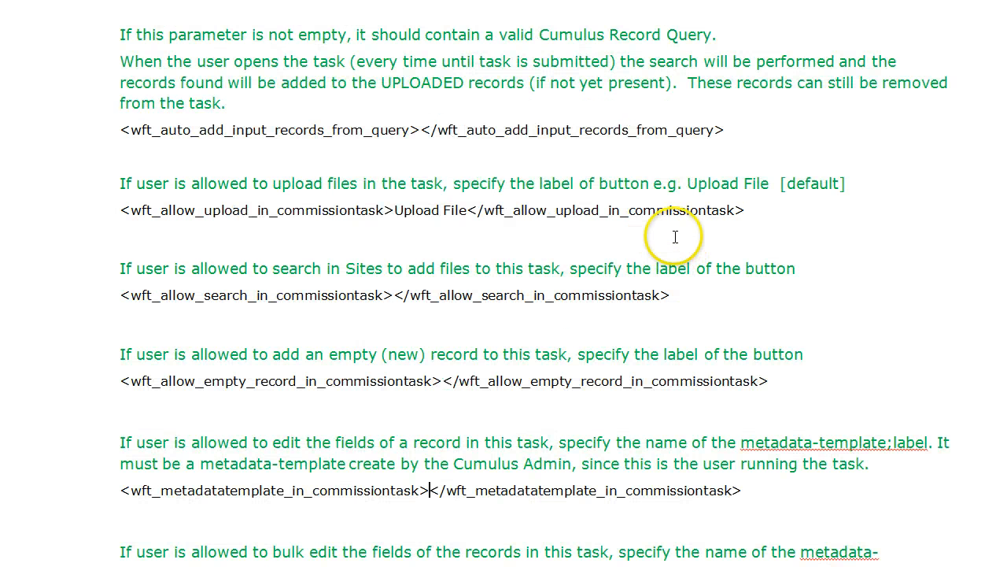
{"action": "left_click", "coordinate": [126, 220]}
{"action": "left_click_drag", "start_coordinate": [126, 220], "coordinate": [131, 245]}
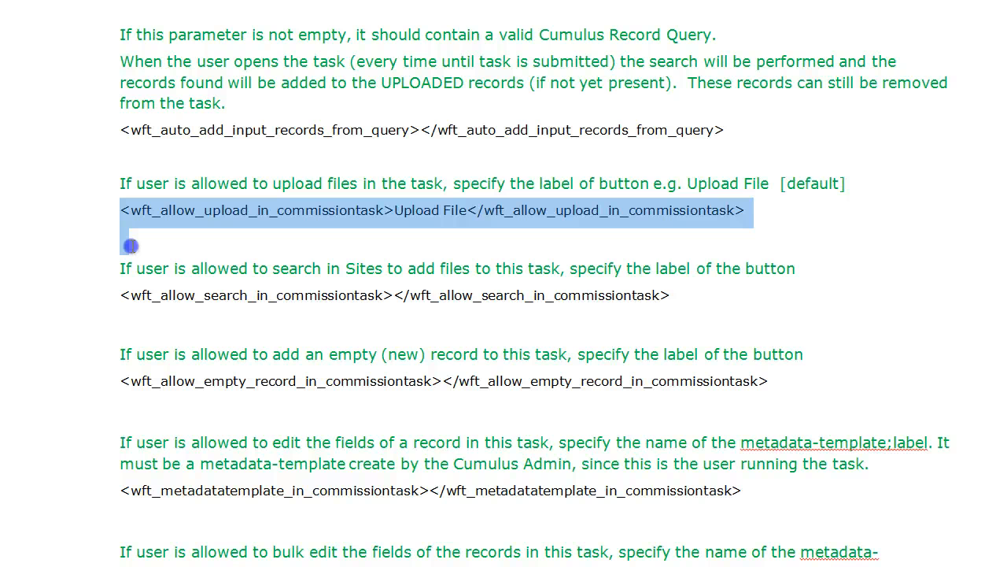
{"action": "left_click_drag", "start_coordinate": [131, 246], "coordinate": [761, 511]}
{"action": "scroll", "coordinate": [866, 396], "scroll_direction": "down", "scroll_amount": 3}
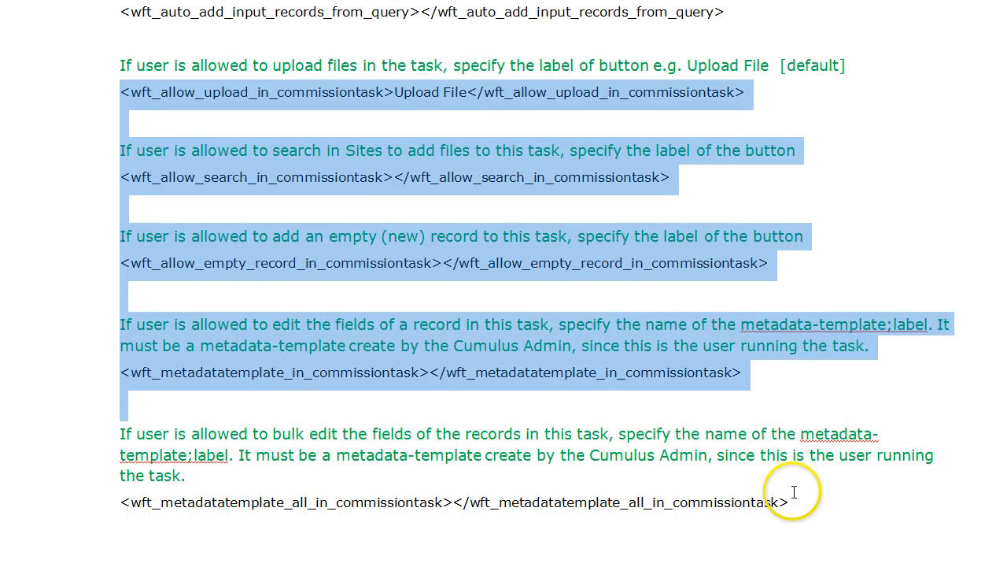
{"action": "left_click", "coordinate": [789, 504], "text": "shift"}
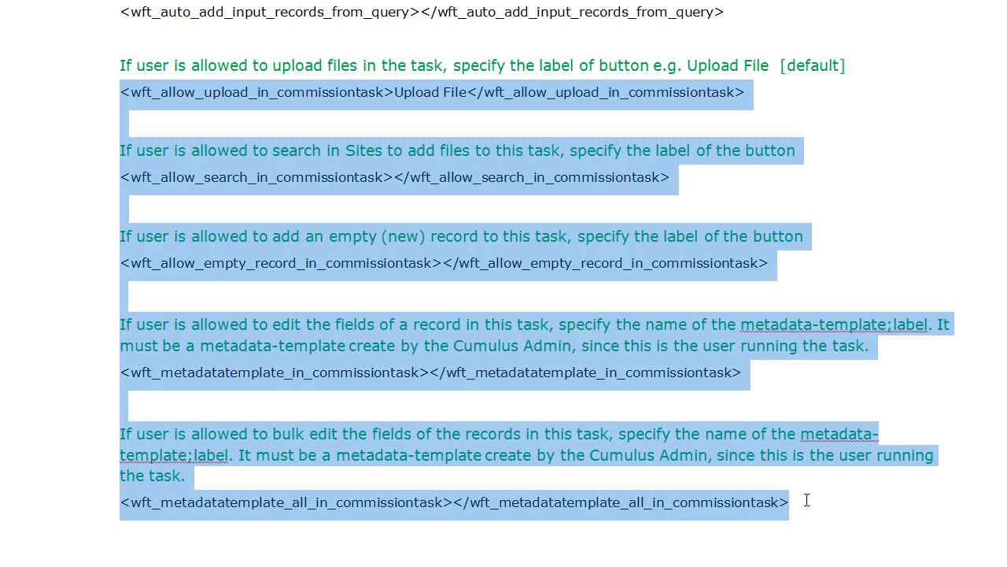
Step: Return to the Create new flyer record in Cumulus and paste the copied commission task parameters into Workflow Parameters
{"action": "left_click", "coordinate": [435, 566]}
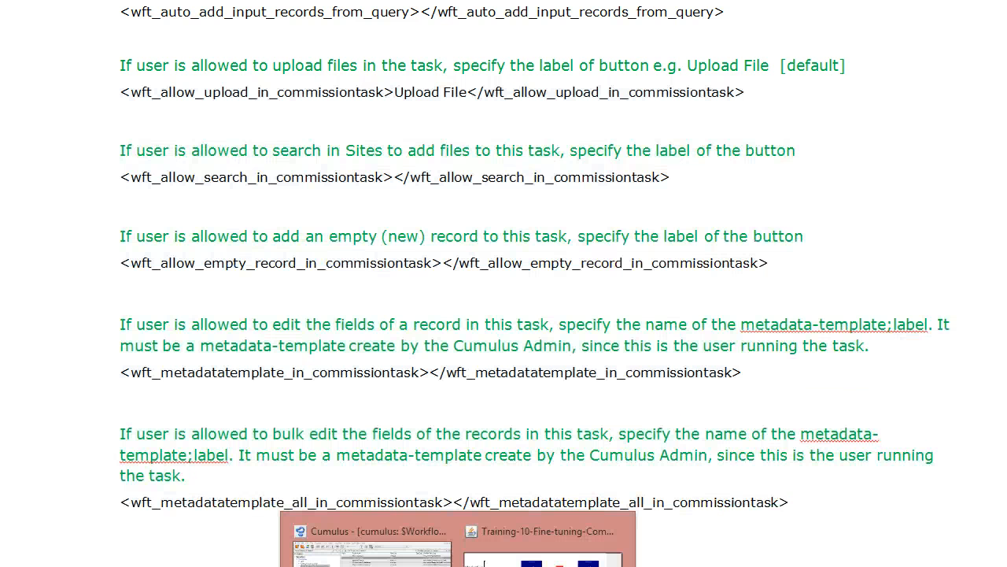
{"action": "left_click", "coordinate": [364, 557]}
{"action": "left_click", "coordinate": [232, 224]}
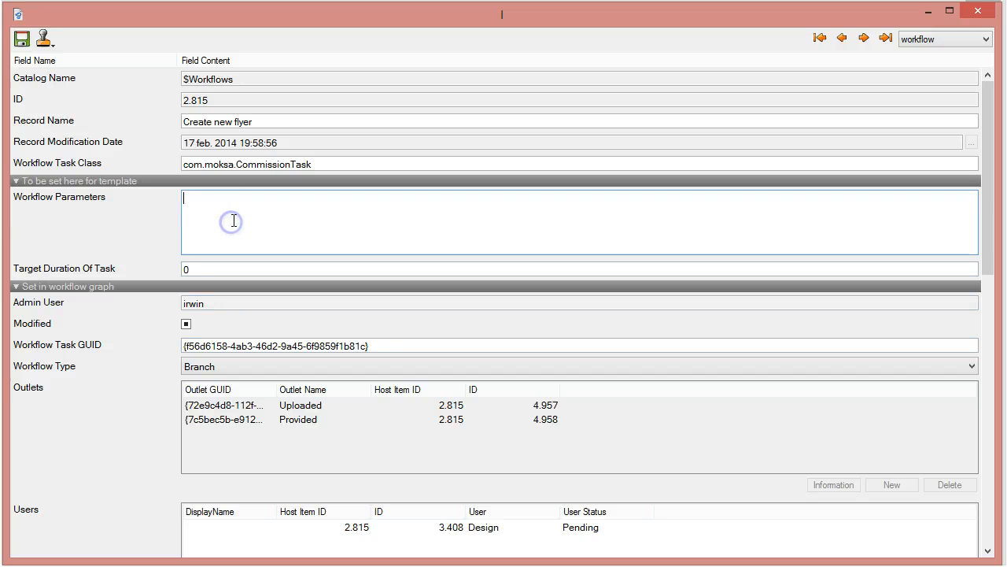
{"action": "type", "text": "If user is allowed to bulk edit the fields of the records in this task, specify the name of the metadata-template;label. It must be a metadata-template create by the Cumulus Admin, since this is the user running the task. <wft_metadatatemplate_all_in_commissiontask></wft_metadatatemplate_all_in_commissiontask>"}
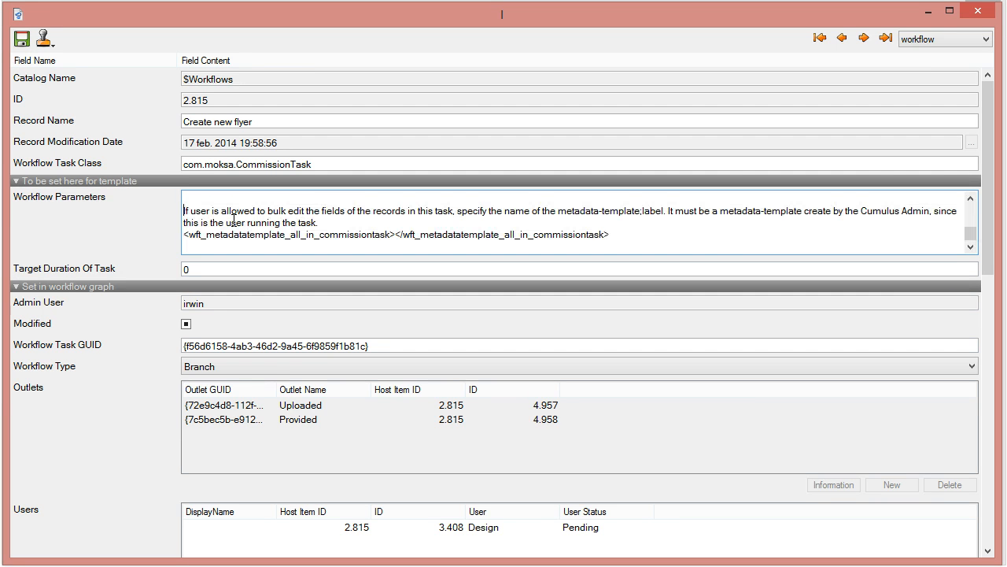
Step: Remove the Upload File label from the wft_allow_upload_in_commissiontask parameter, leaving its value empty
{"action": "scroll", "coordinate": [233, 221], "scroll_direction": "up", "scroll_amount": 2}
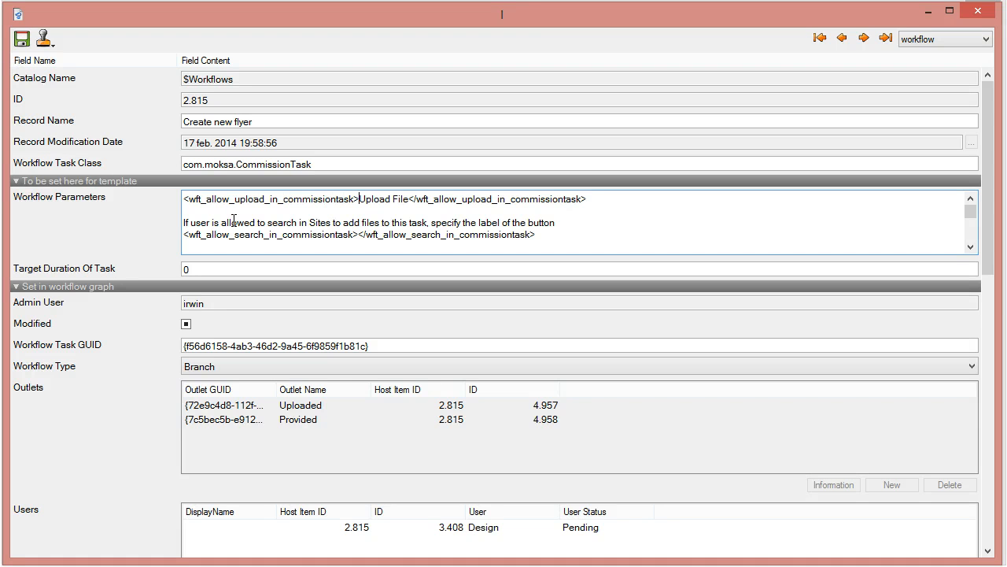
{"action": "key", "text": "shift+Right"}
{"action": "key", "text": "shift+Right"}
{"action": "key", "text": "shift+Right"}
{"action": "key", "text": "shift+Right"}
{"action": "key", "text": "shift+Right"}
{"action": "key", "text": "shift+Right"}
{"action": "key", "text": "shift+Right"}
{"action": "key", "text": "shift+Right"}
{"action": "key", "text": "shift+Right"}
{"action": "key", "text": "shift+Right"}
{"action": "key", "text": "shift+Right"}
{"action": "key", "text": "Delete"}
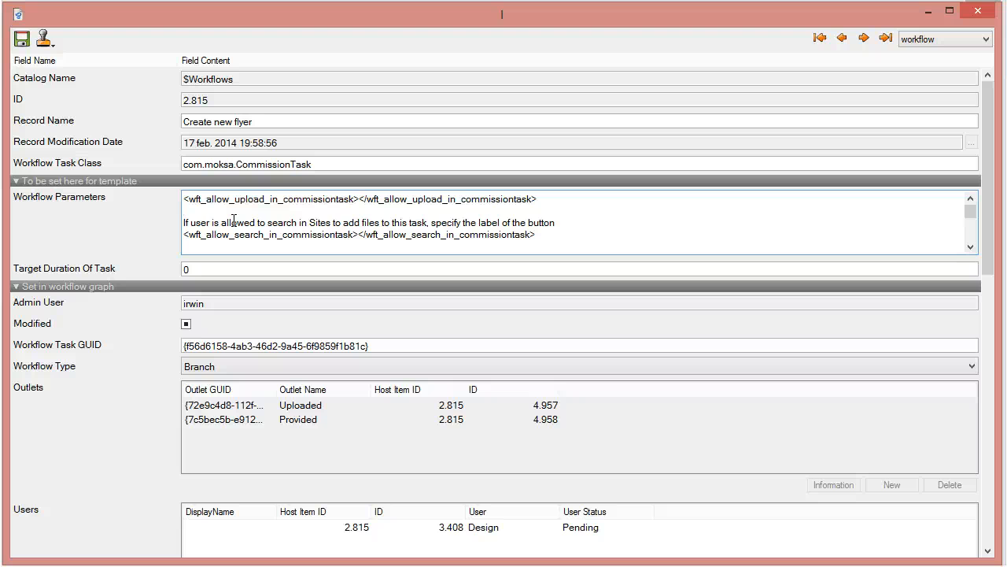
Step: Remove the explanatory text above wft_allow_search_in_commissiontask and set that parameter's button label to Search
{"action": "key", "text": "shift+Down"}
{"action": "key", "text": "Delete"}
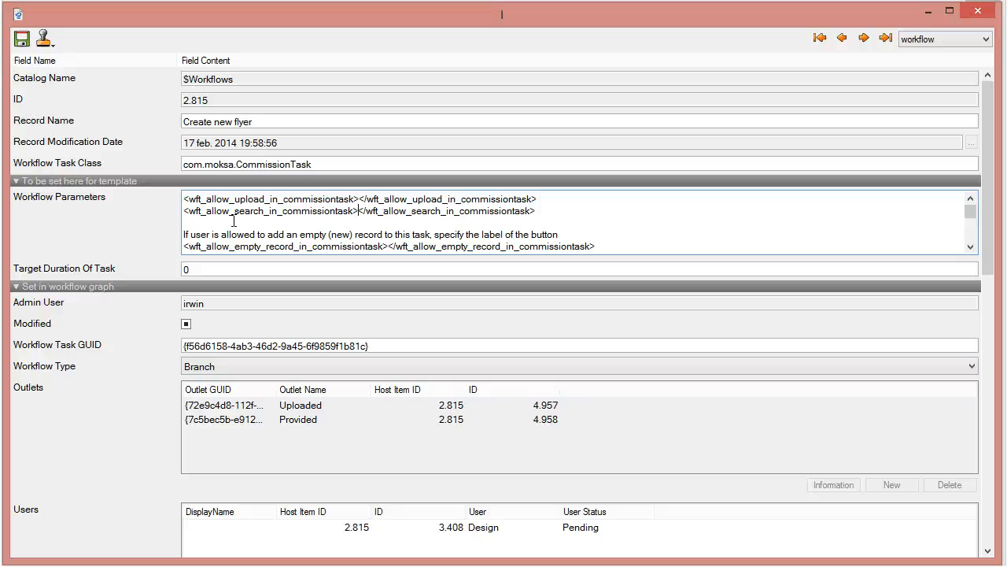
{"action": "type", "text": "Search"}
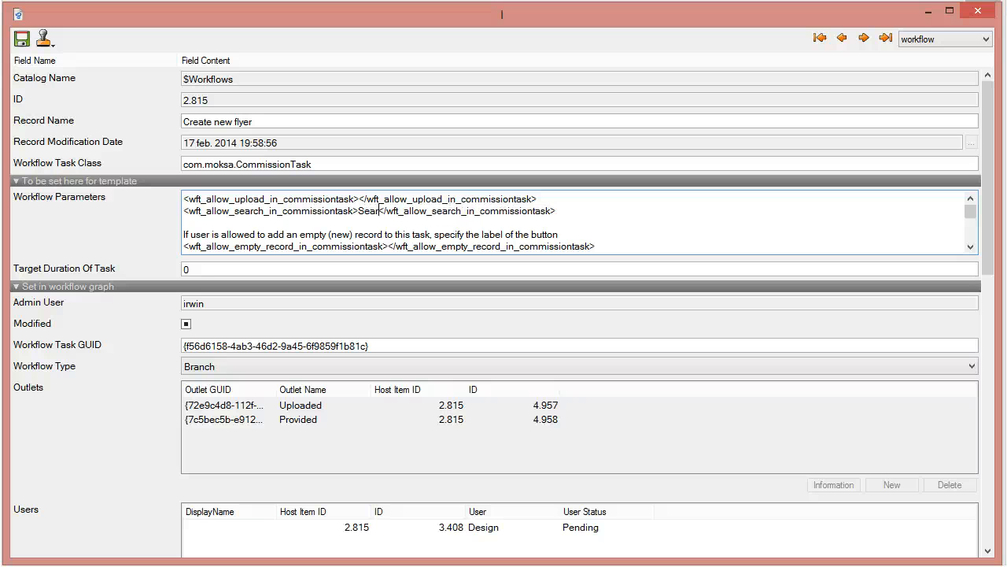
Step: Delete the explanatory text and blank line above the wft_allow_empty_record_in_commissiontask parameter
{"action": "left_click", "coordinate": [234, 222]}
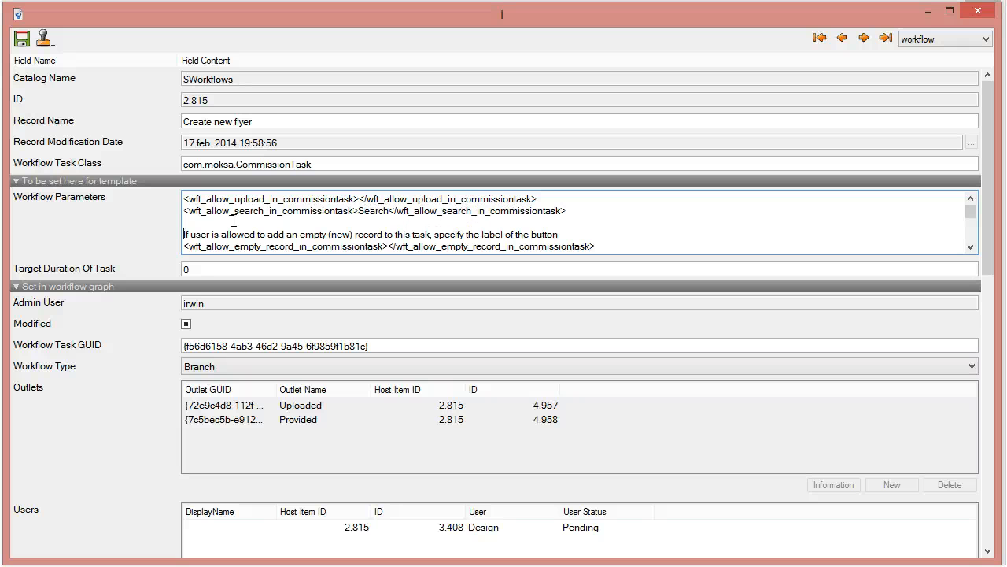
{"action": "key", "text": "shift+Down"}
{"action": "key", "text": "shift+Down"}
{"action": "key", "text": "Delete"}
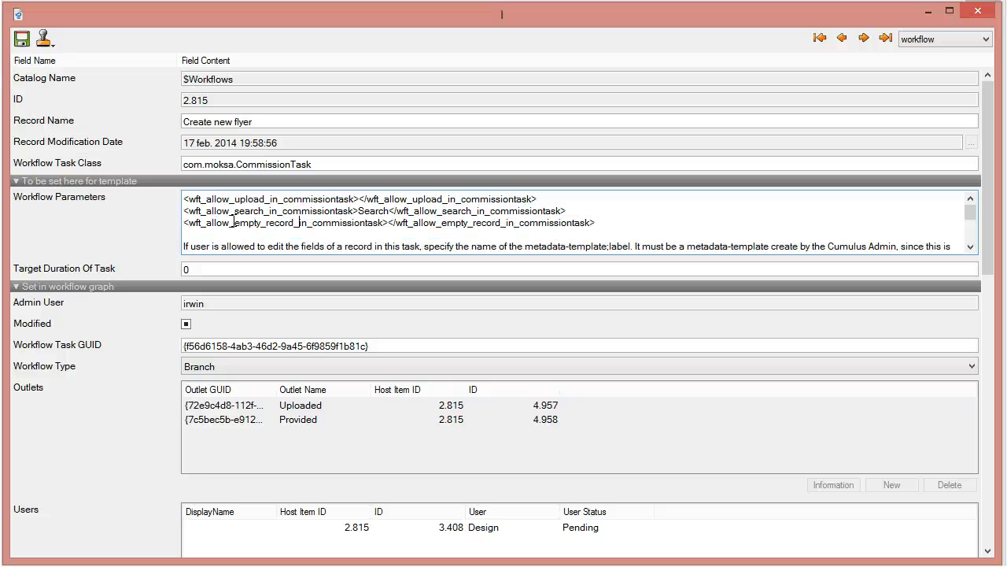
{"action": "type", "text": "Empty"}
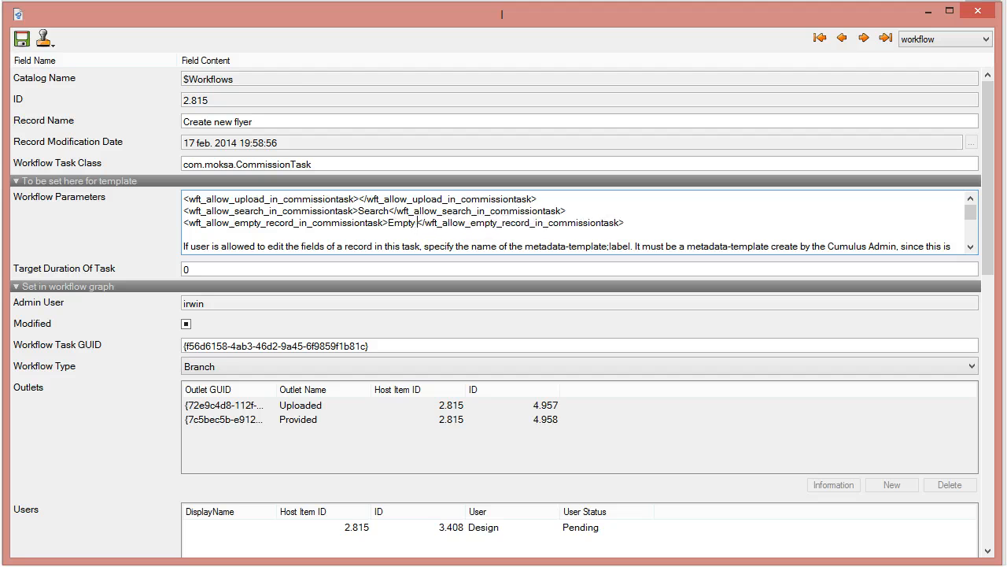
{"action": "key", "text": "BackSpace"}
{"action": "key", "text": "BackSpace"}
{"action": "key", "text": "BackSpace"}
{"action": "key", "text": "BackSpace"}
{"action": "key", "text": "BackSpace"}
{"action": "key", "text": "BackSpace"}
Step: Set the button label of the wft_allow_empty_record_in_commissiontask parameter to New Record
{"action": "type", "text": "N"}
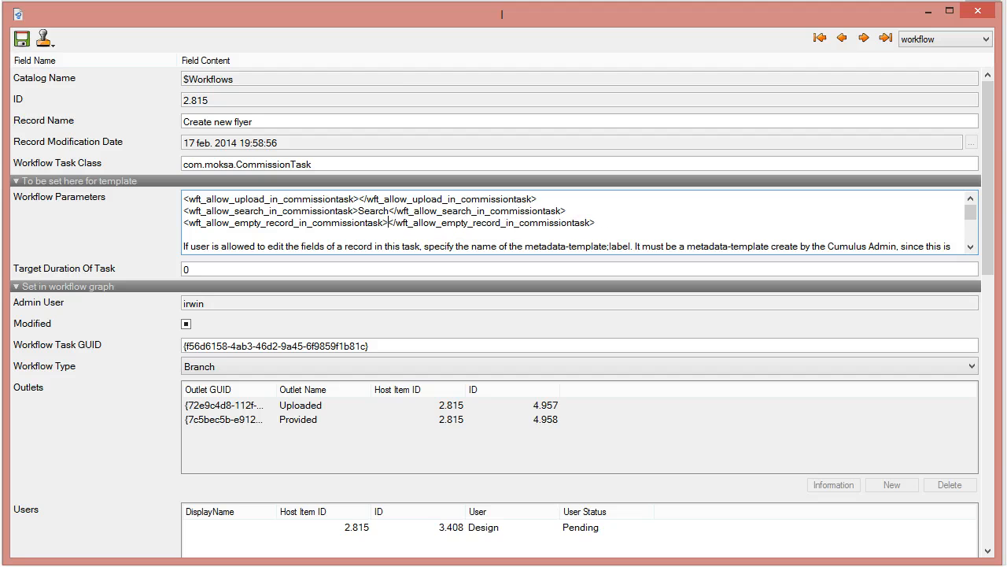
{"action": "type", "text": "ew Reco"}
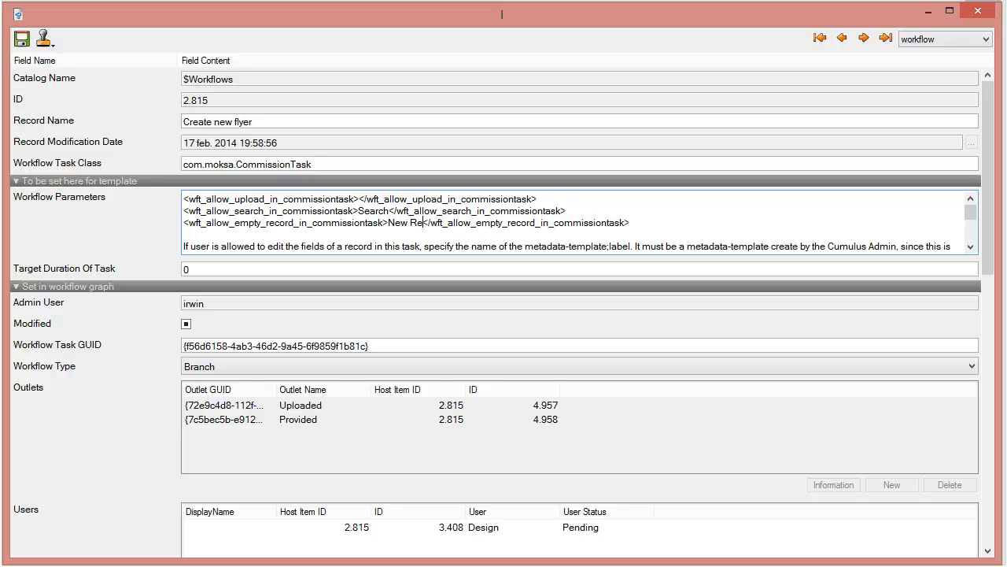
{"action": "type", "text": "rd"}
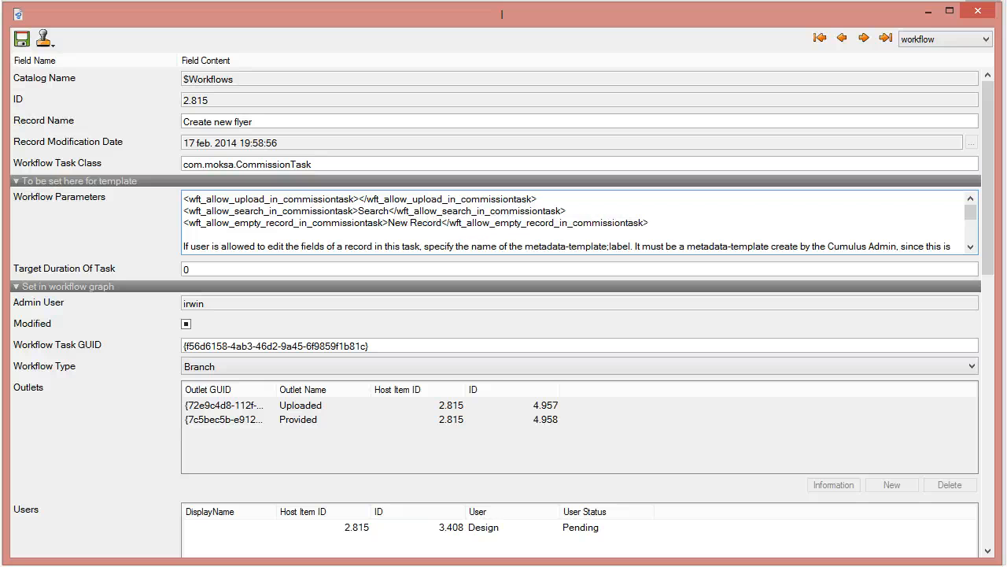
Step: Delete the explanatory text and blank line above the wft_metadatatemplate_in_commissiontask parameter
{"action": "key", "text": "Down"}
{"action": "key", "text": "shift+Down"}
{"action": "key", "text": "shift+Down"}
{"action": "key", "text": "shift+Down"}
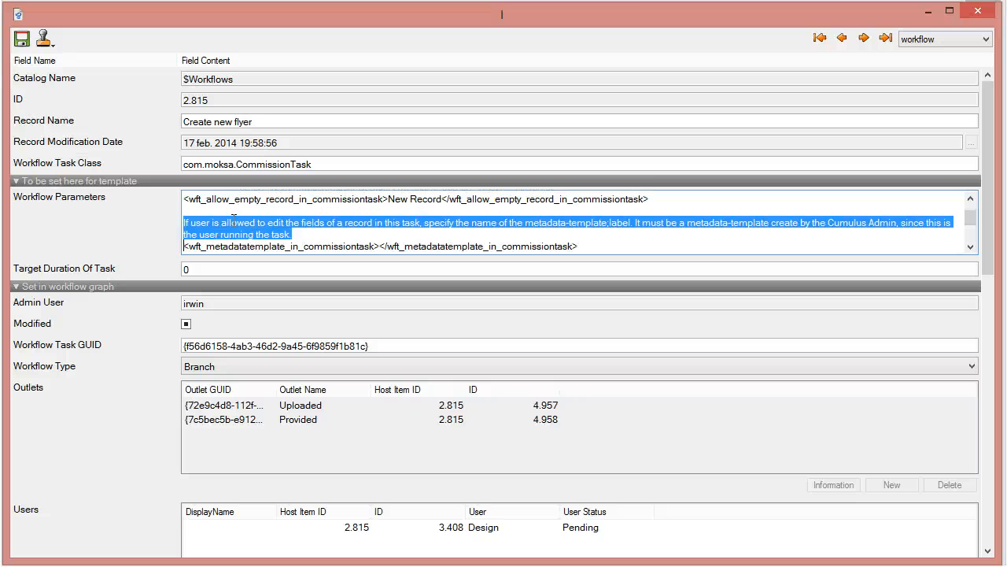
{"action": "key", "text": "shift+Up"}
{"action": "key", "text": "Delete"}
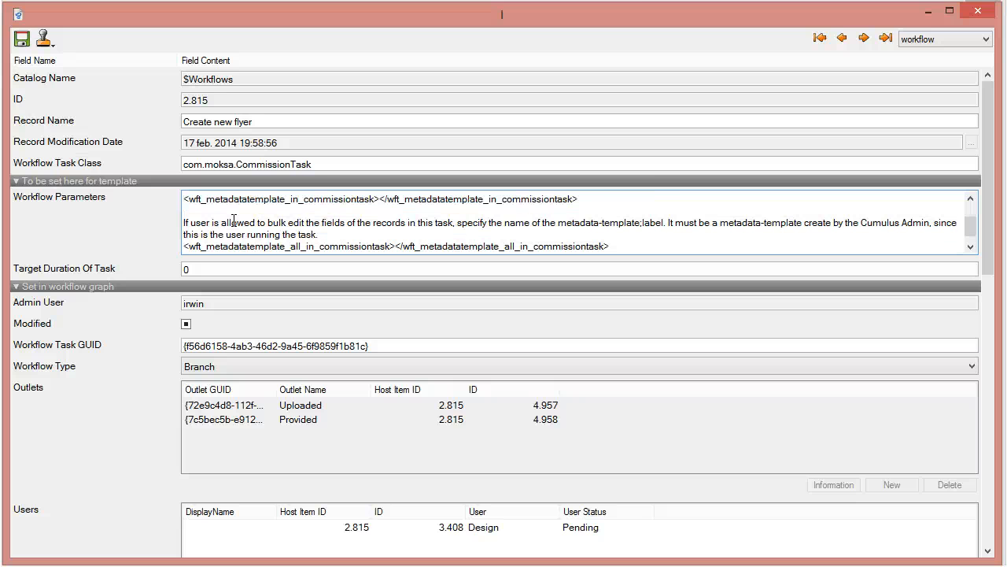
Step: Set the wft_metadatatemplate_in_commissiontask parameter to the metadata template and label CommissionTask;Edit Record
{"action": "scroll", "coordinate": [234, 220], "scroll_direction": "up", "scroll_amount": 1}
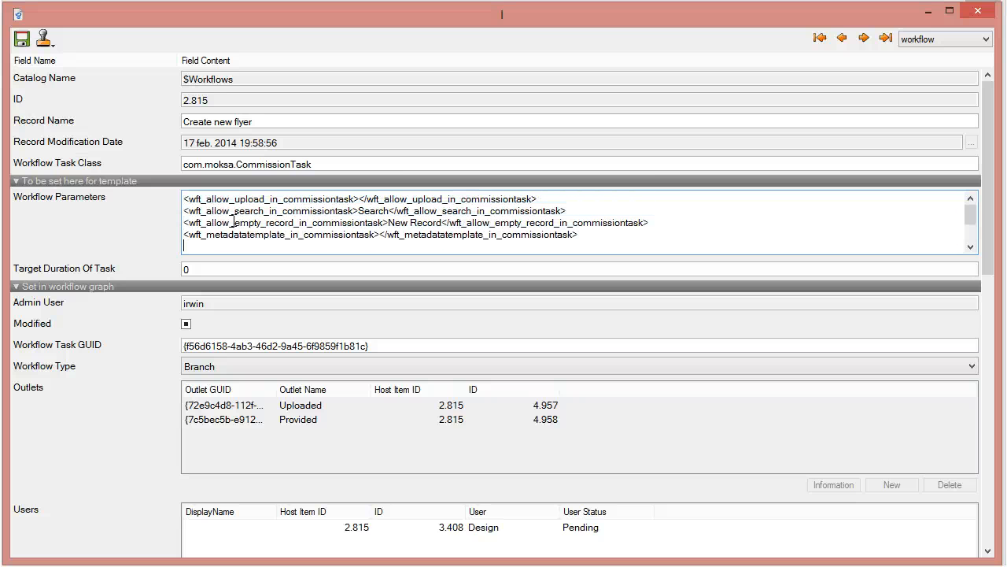
{"action": "key", "text": "Down"}
{"action": "key", "text": "Down"}
{"action": "key", "text": "Down"}
{"action": "key", "text": "Up"}
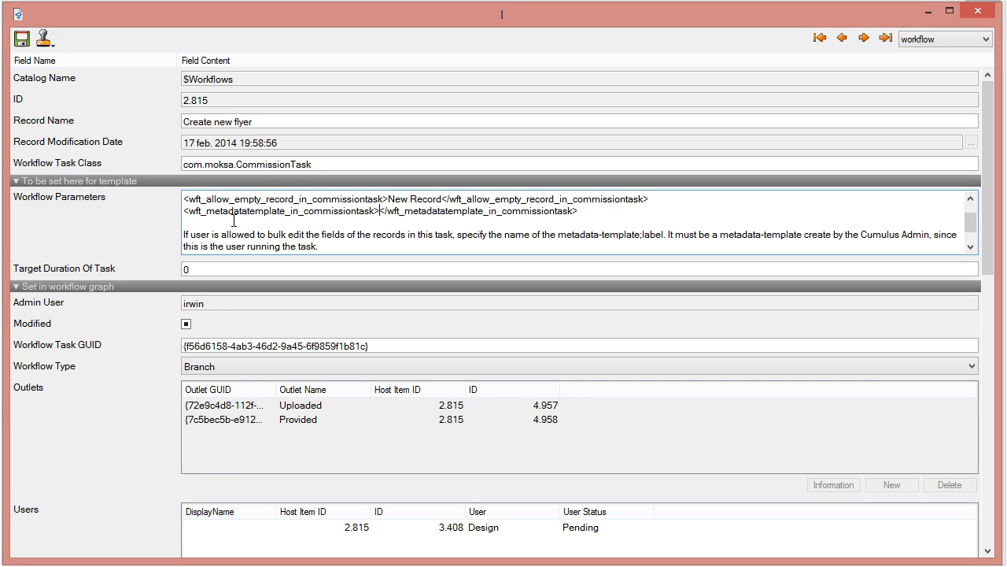
{"action": "type", "text": "Commi"}
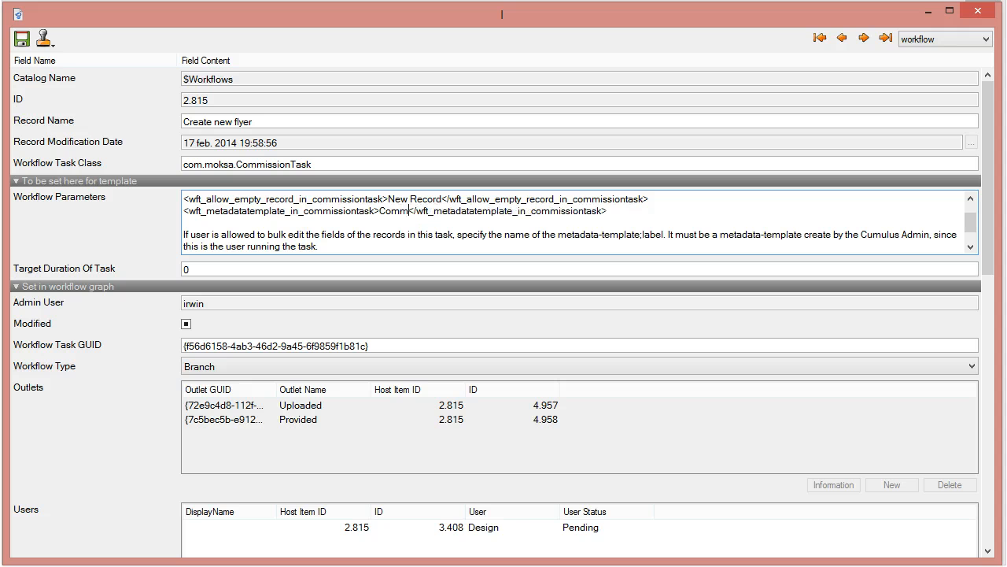
{"action": "type", "text": "ssionTas"}
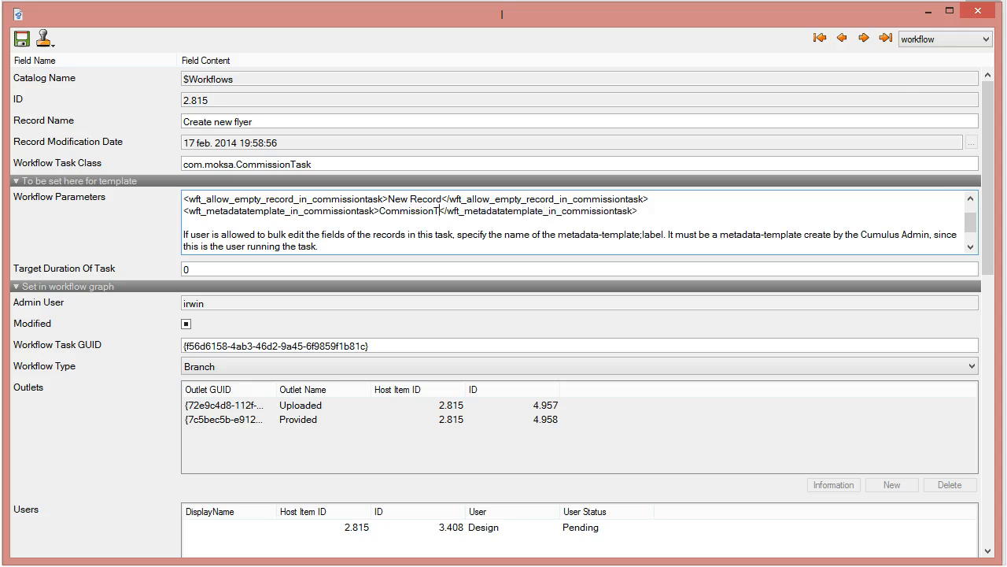
{"action": "type", "text": "k"}
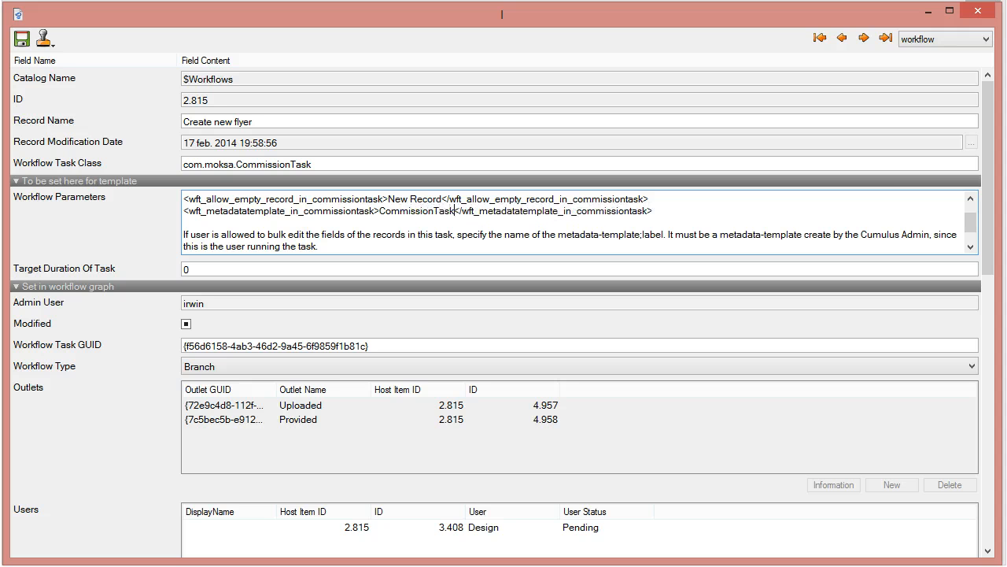
{"action": "type", "text": ";Edit"}
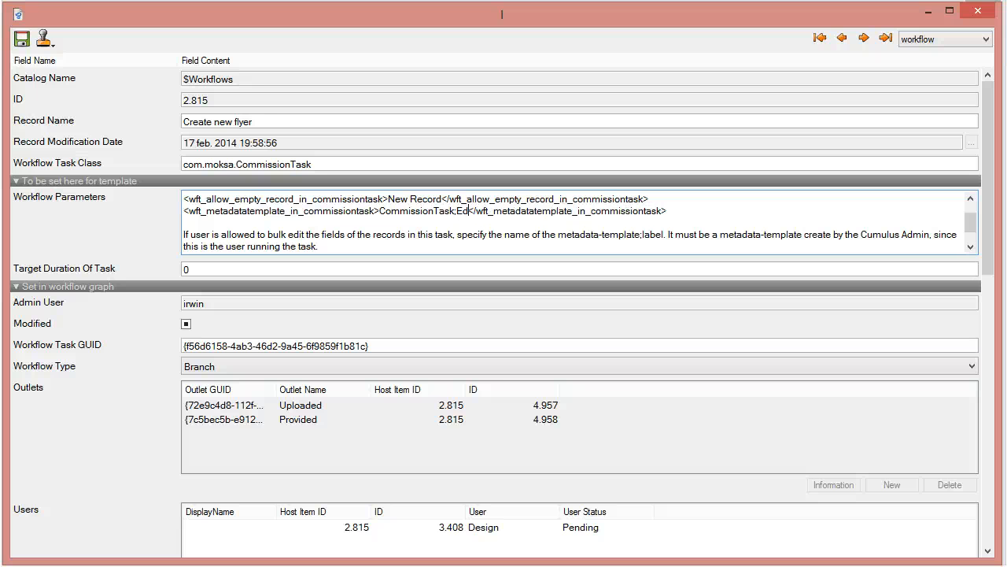
{"action": "type", "text": " Record"}
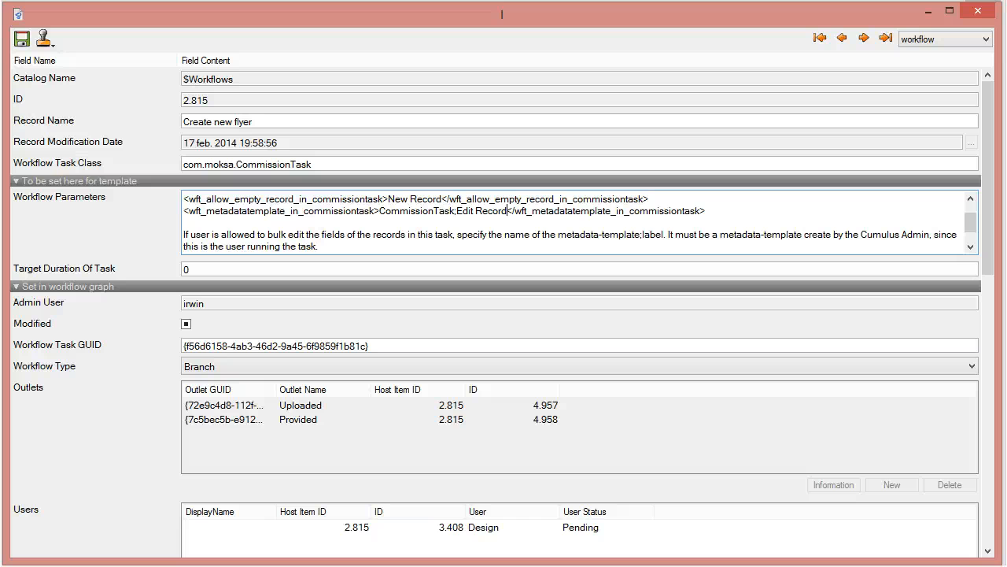
Step: Delete the bulk-edit explanation and blank line above the wft_metadatatemplate_all_in_commissiontask parameter
{"action": "key", "text": "Down"}
{"action": "key", "text": "shift+Down"}
{"action": "key", "text": "shift+Down"}
{"action": "key", "text": "Delete"}
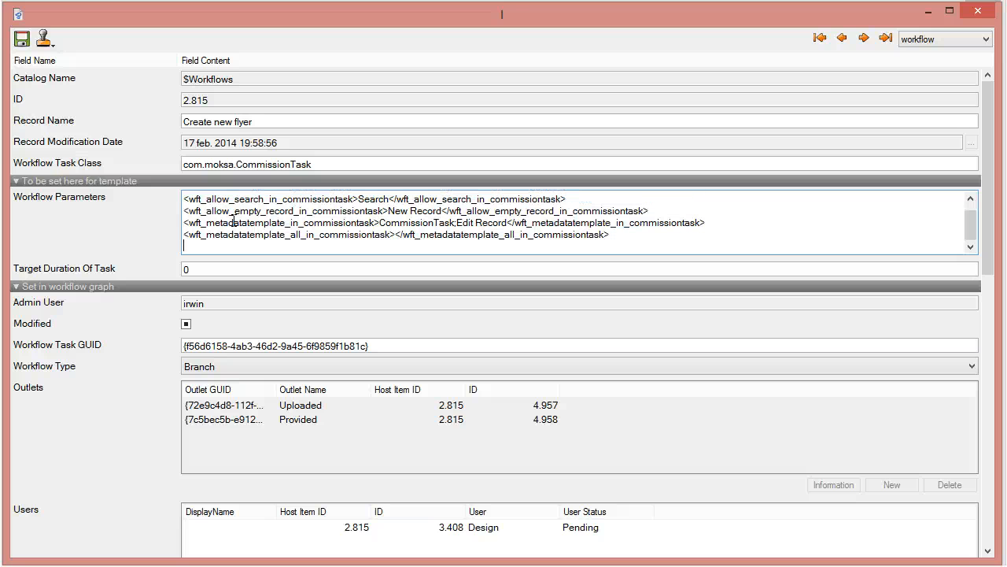
Step: Copy CommissionTask;Edit Record from the single-record parameter into wft_metadatatemplate_all_in_commissiontask, then save and close the Create new flyer record
{"action": "key", "text": "Up"}
{"action": "key", "text": "shift+Right"}
{"action": "key", "text": "shift+Right"}
{"action": "key", "text": "shift+Right"}
{"action": "key", "text": "shift+Right"}
{"action": "key", "text": "shift+Right"}
{"action": "key", "text": "shift+Right"}
{"action": "key", "text": "shift+Right"}
{"action": "key", "text": "shift+Right"}
{"action": "key", "text": "shift+Right"}
{"action": "key", "text": "shift+Right"}
{"action": "key", "text": "shift+Right"}
{"action": "key", "text": "shift+Right"}
{"action": "key", "text": "shift+Right"}
{"action": "key", "text": "shift+Right"}
{"action": "key", "text": "shift+Right"}
{"action": "key", "text": "shift+Right"}
{"action": "key", "text": "shift+Right"}
{"action": "key", "text": "shift+Right"}
{"action": "key", "text": "shift+Right"}
{"action": "key", "text": "shift+Right"}
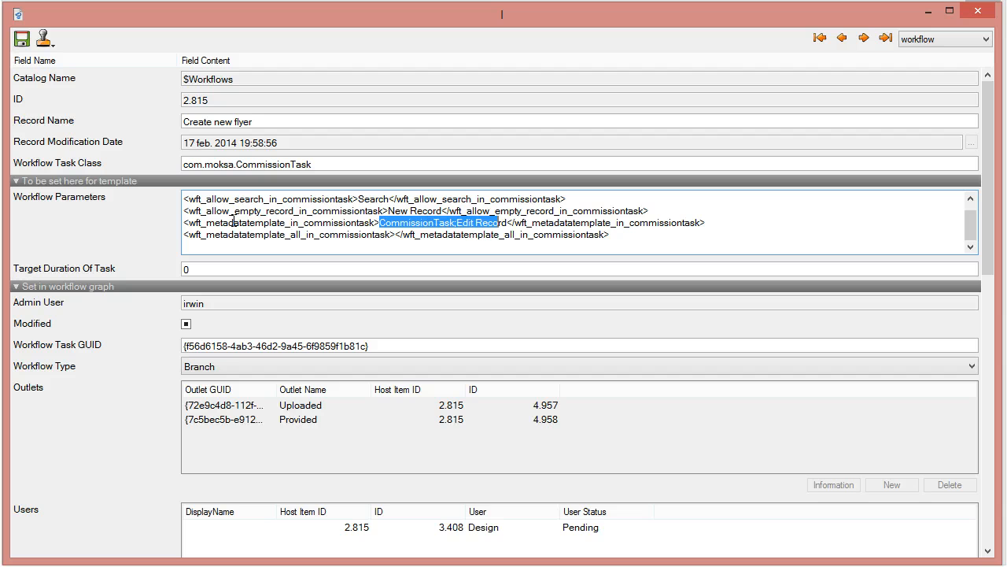
{"action": "key", "text": "shift+Right"}
{"action": "key", "text": "ctrl+c"}
{"action": "key", "text": "Down"}
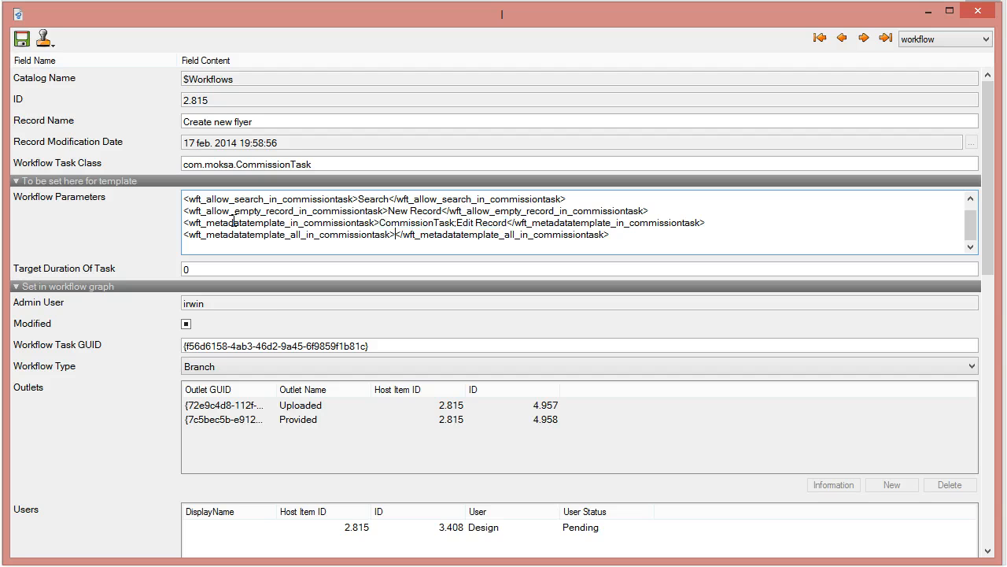
{"action": "key", "text": "ctrl+v"}
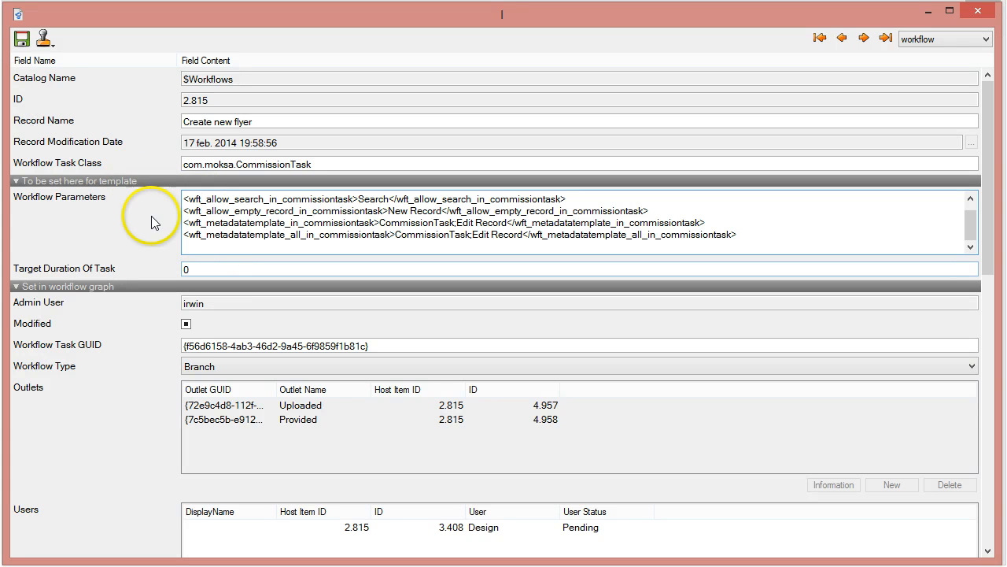
{"action": "left_click", "coordinate": [20, 44]}
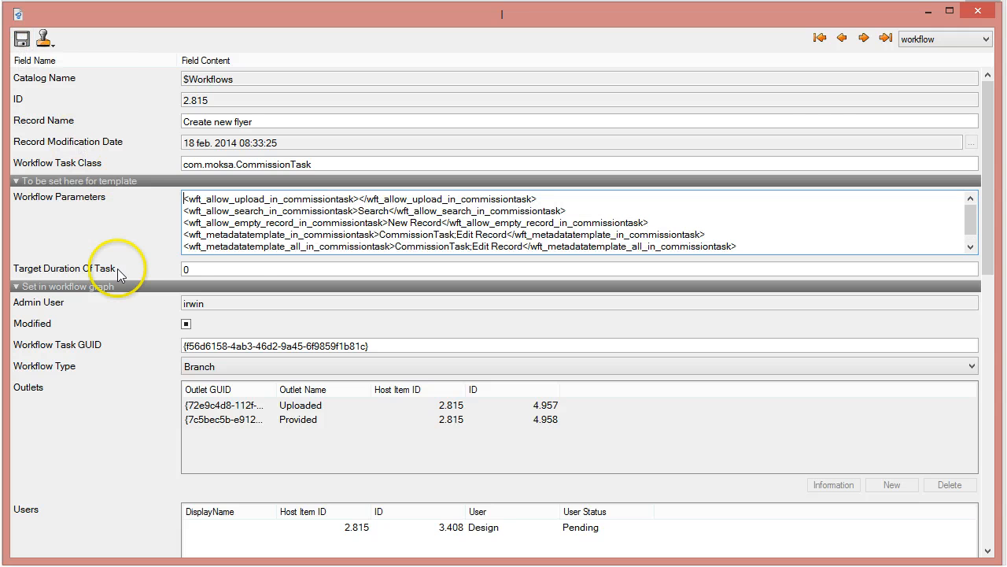
{"action": "left_click", "coordinate": [976, 22]}
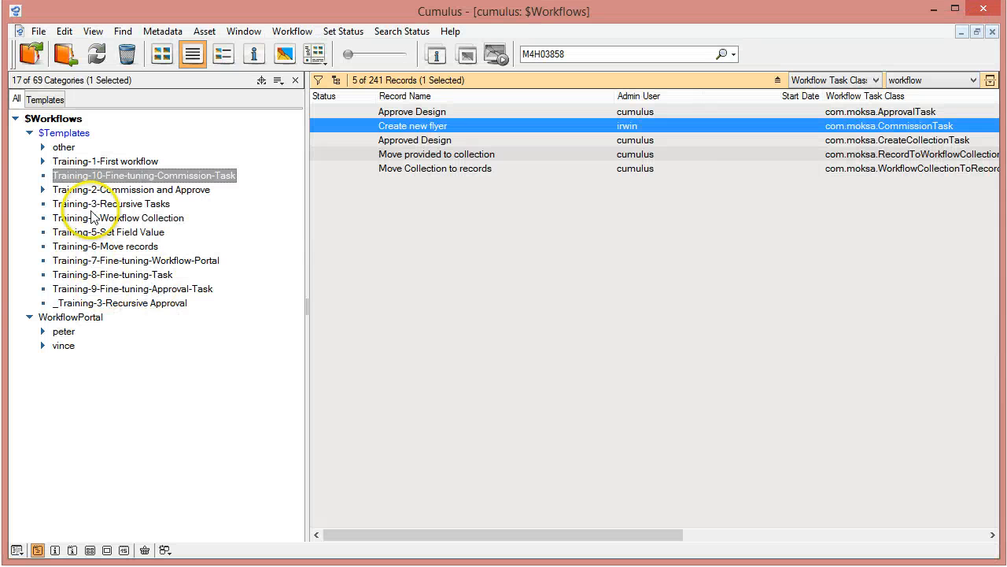
Step: Open the category information of the Training-10-Fine-tuning-Commission-Task template and show its workflow field set
{"action": "right_click", "coordinate": [140, 175]}
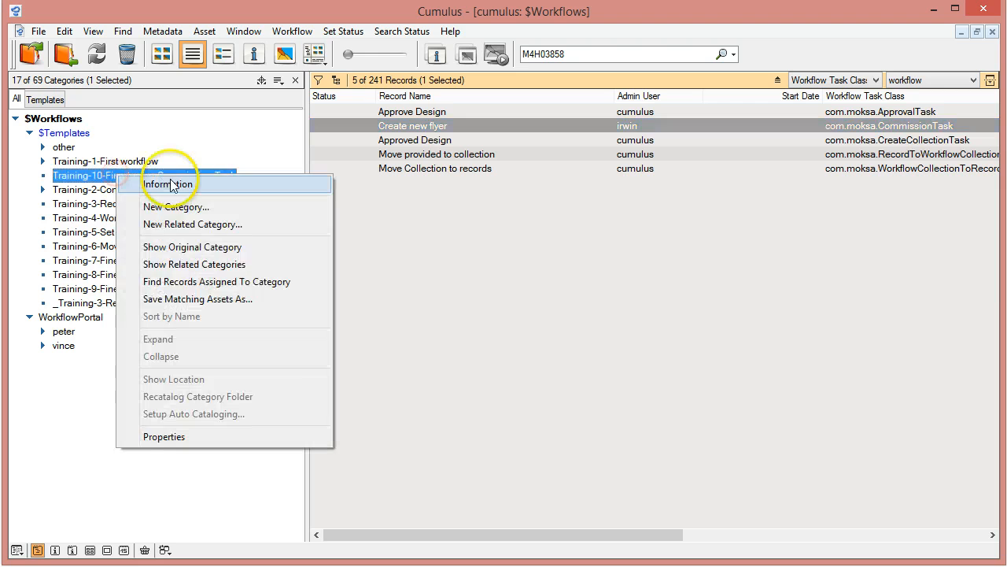
{"action": "left_click", "coordinate": [176, 180]}
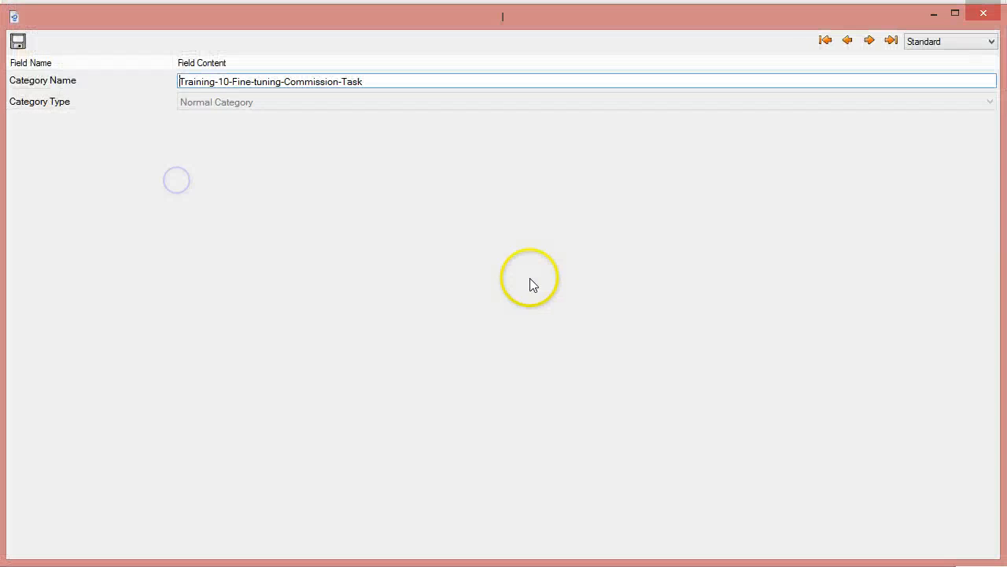
{"action": "left_click", "coordinate": [950, 41]}
{"action": "left_click", "coordinate": [924, 77]}
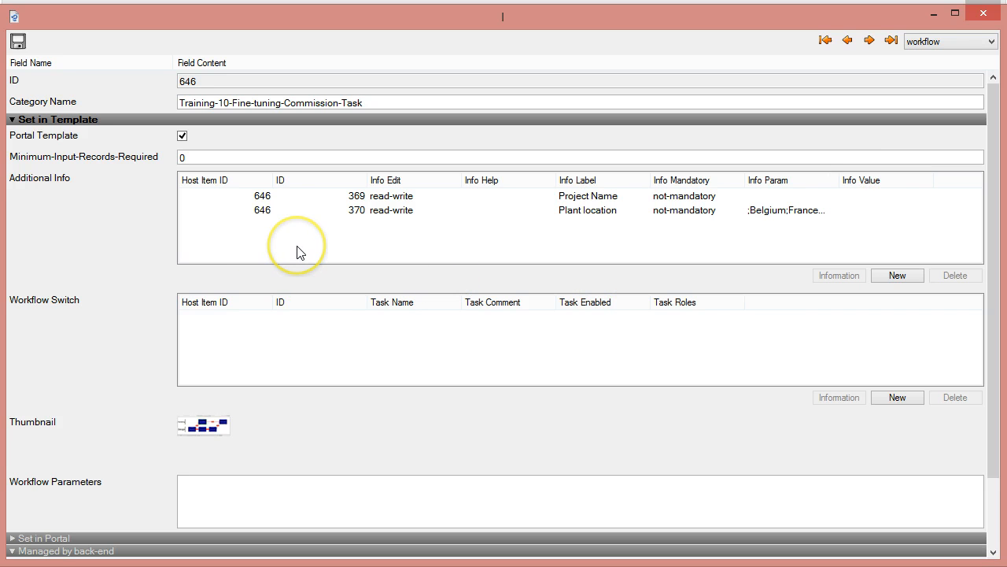
Step: Set Info Mandatory of the Project Name additional info entry to mandatory-at-start, then save and close the category information
{"action": "left_click", "coordinate": [427, 198]}
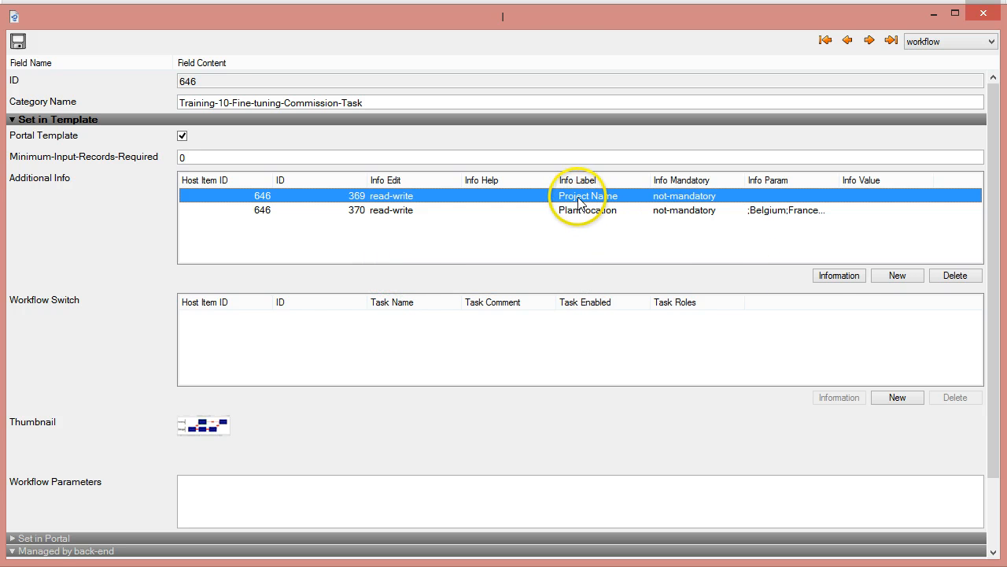
{"action": "left_click", "coordinate": [843, 277]}
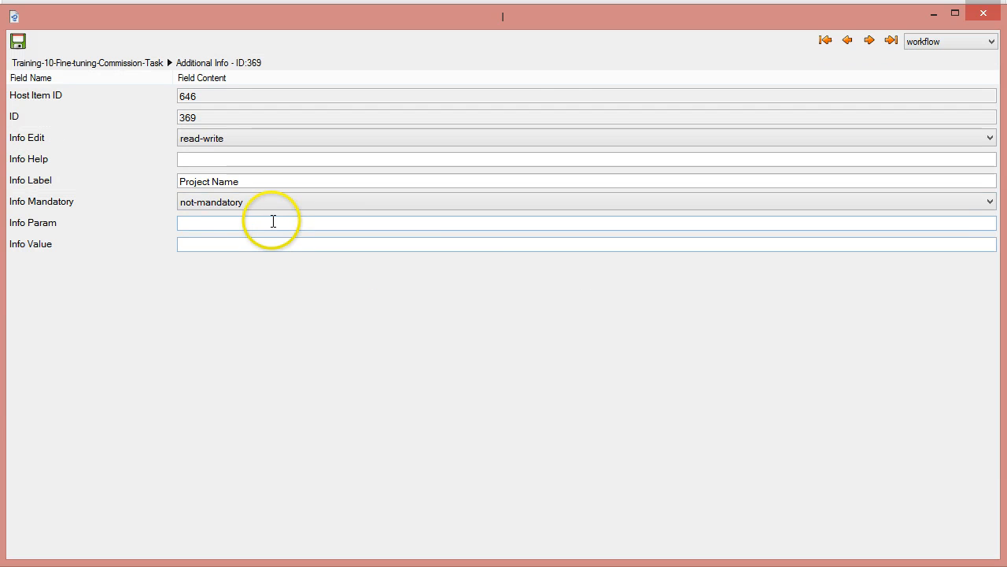
{"action": "left_click", "coordinate": [242, 203]}
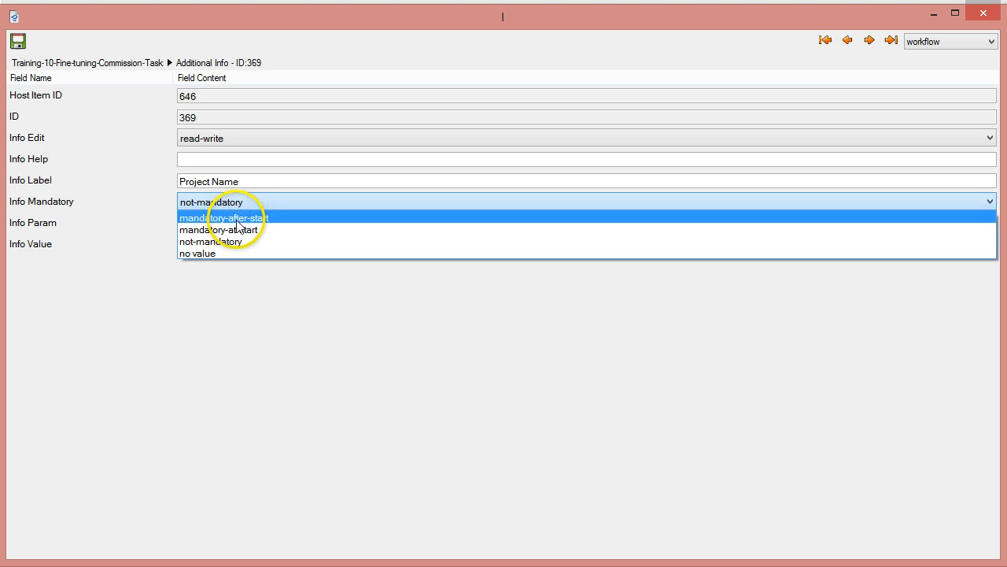
{"action": "left_click", "coordinate": [235, 230]}
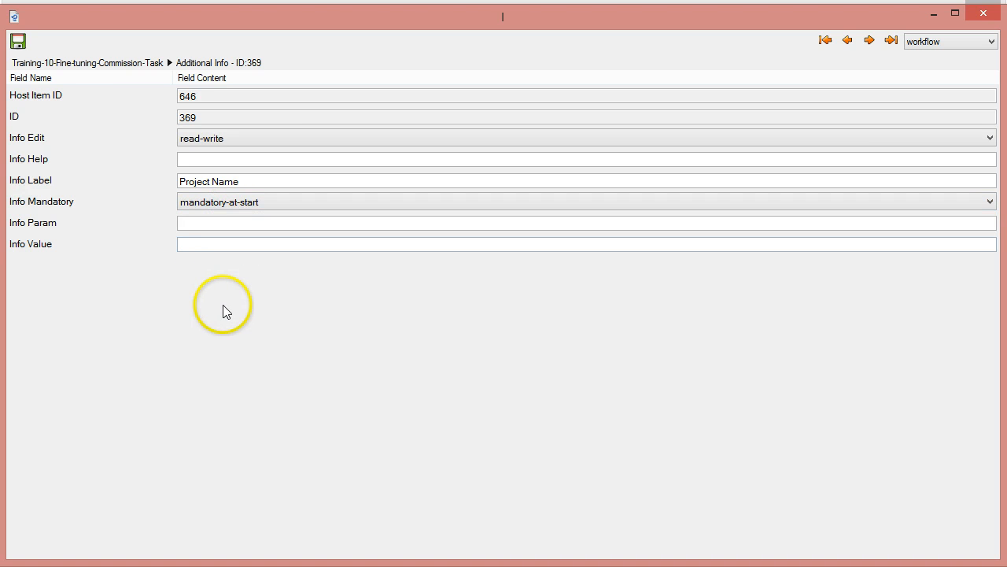
{"action": "left_click", "coordinate": [102, 71]}
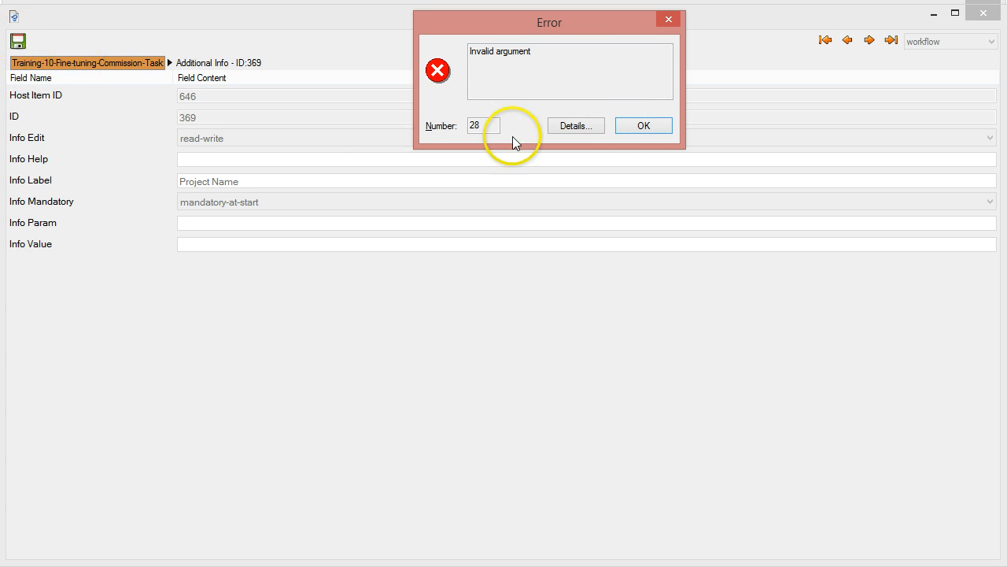
{"action": "left_click", "coordinate": [645, 124]}
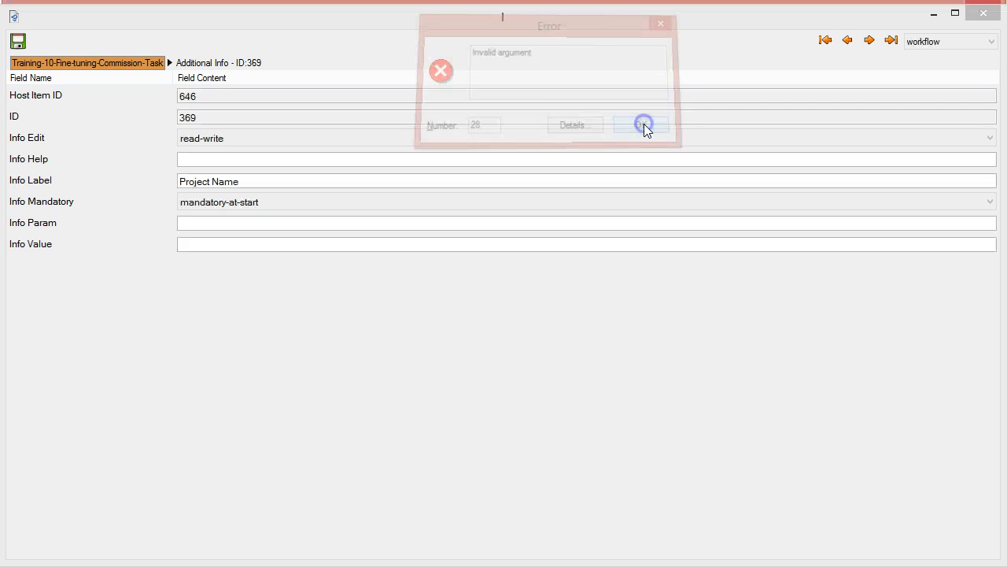
{"action": "left_click", "coordinate": [16, 41]}
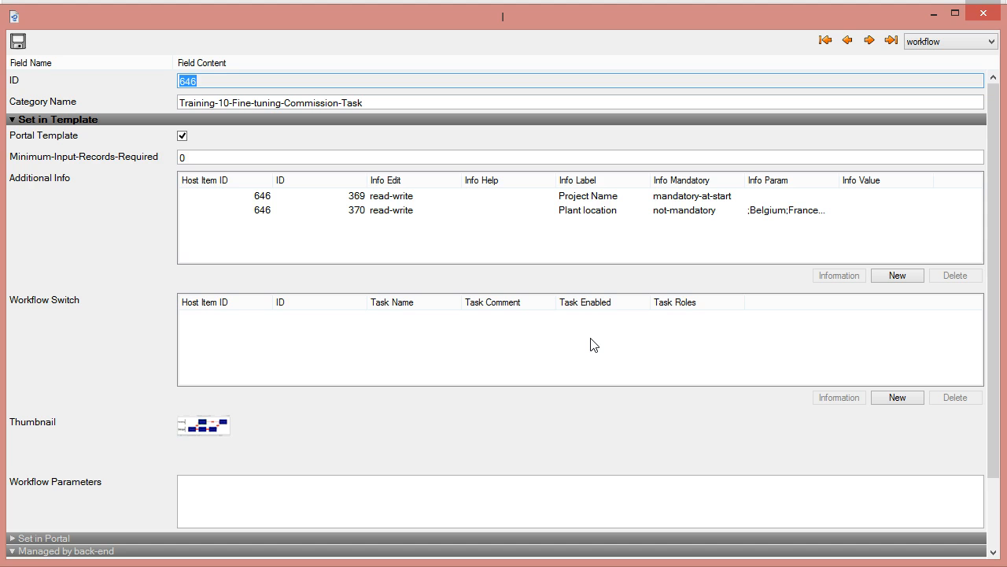
{"action": "left_click", "coordinate": [983, 13]}
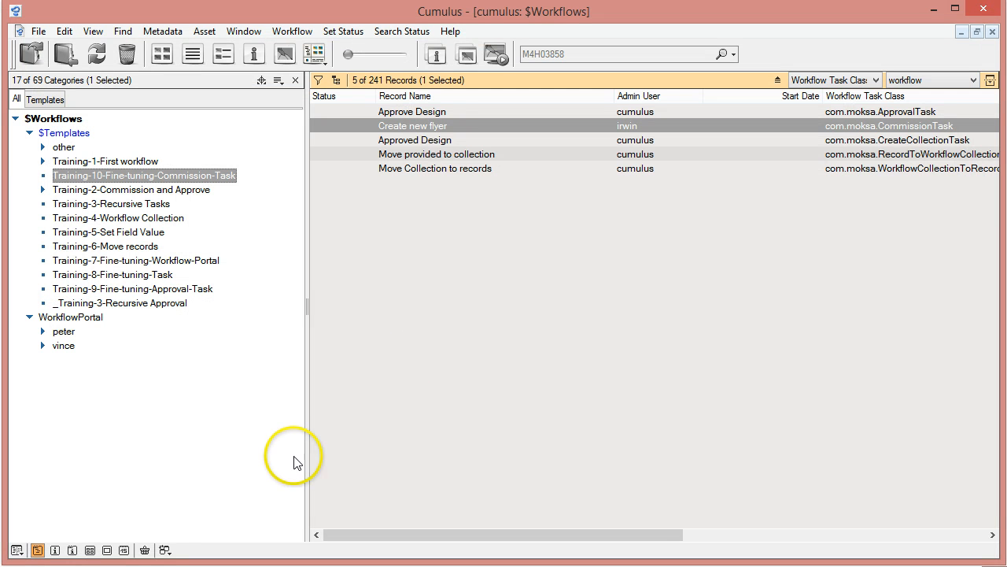
Step: Switch to Cumulus Sites in Firefox, reload the page and log in with the requester's user name and password
{"action": "left_click", "coordinate": [158, 565]}
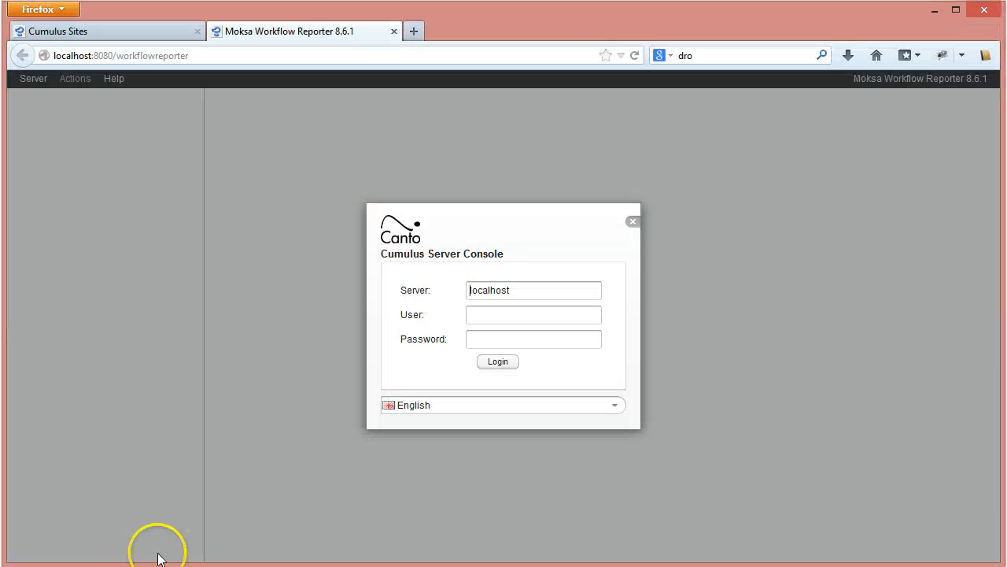
{"action": "left_click", "coordinate": [101, 31]}
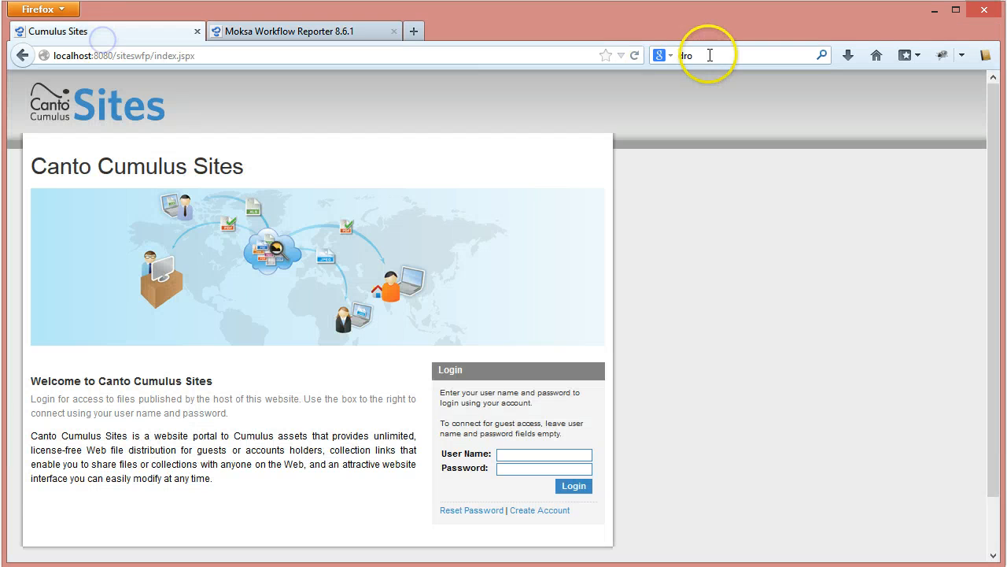
{"action": "left_click", "coordinate": [634, 55]}
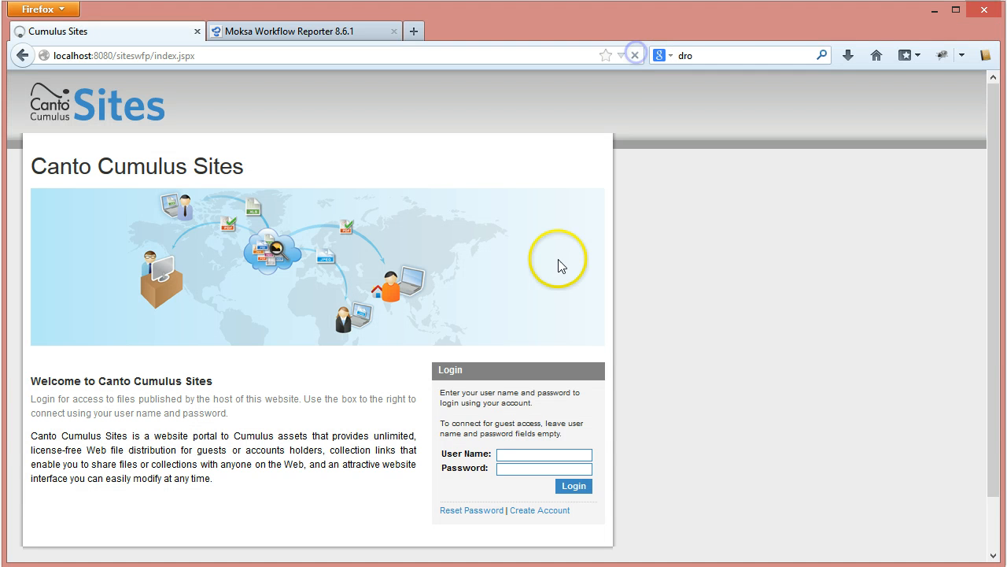
{"action": "left_click", "coordinate": [516, 454]}
{"action": "left_click", "coordinate": [516, 455]}
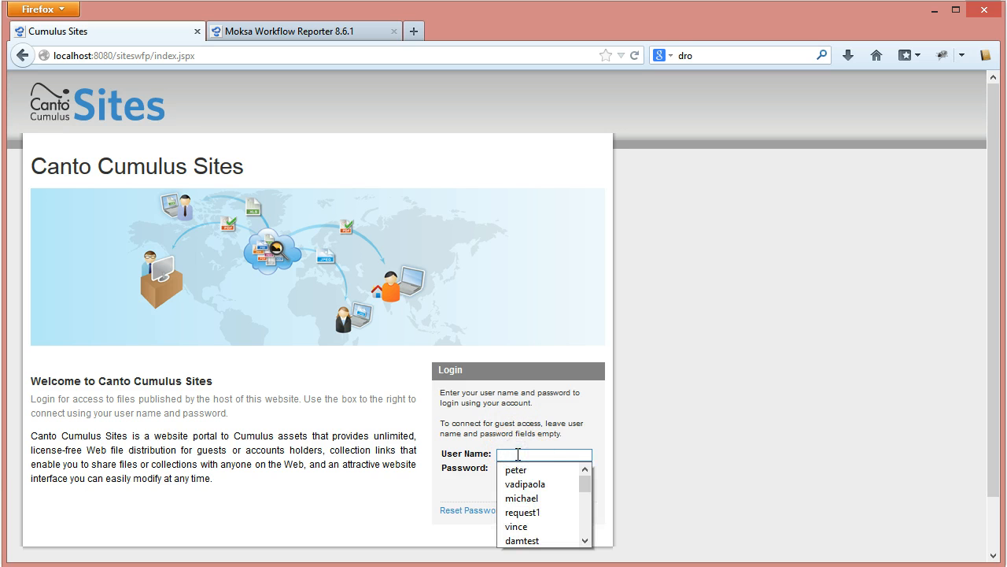
{"action": "left_click", "coordinate": [530, 470]}
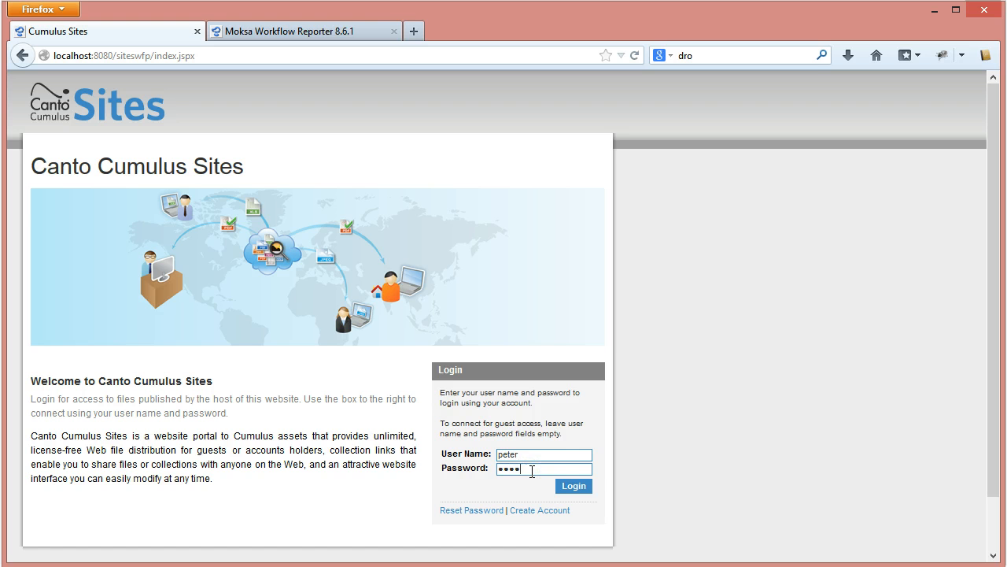
{"action": "left_click", "coordinate": [583, 489]}
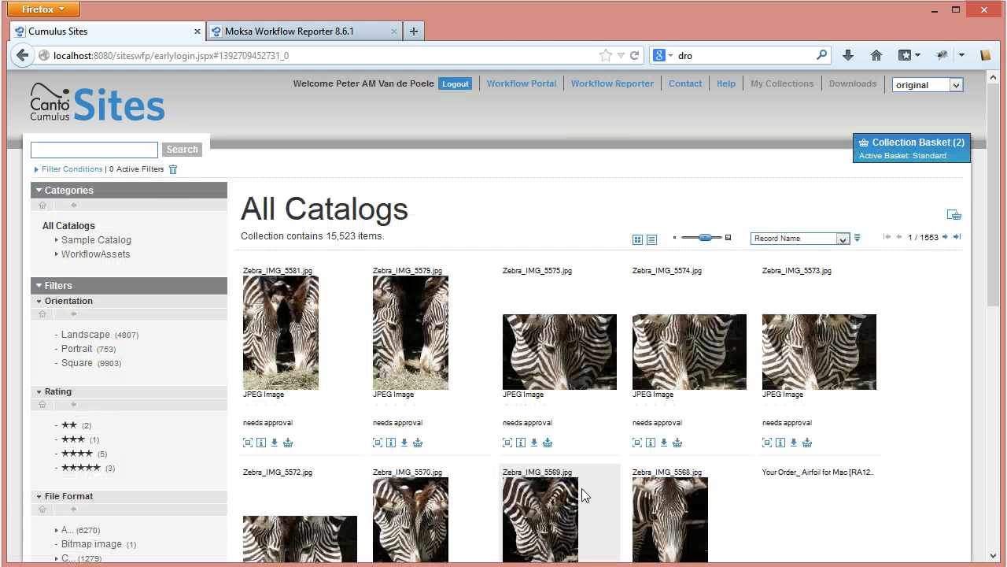
Step: Create a new workflow in the Workflow Portal from the Training-10-Fine-tuning-Commission-Task template
{"action": "left_click", "coordinate": [514, 85]}
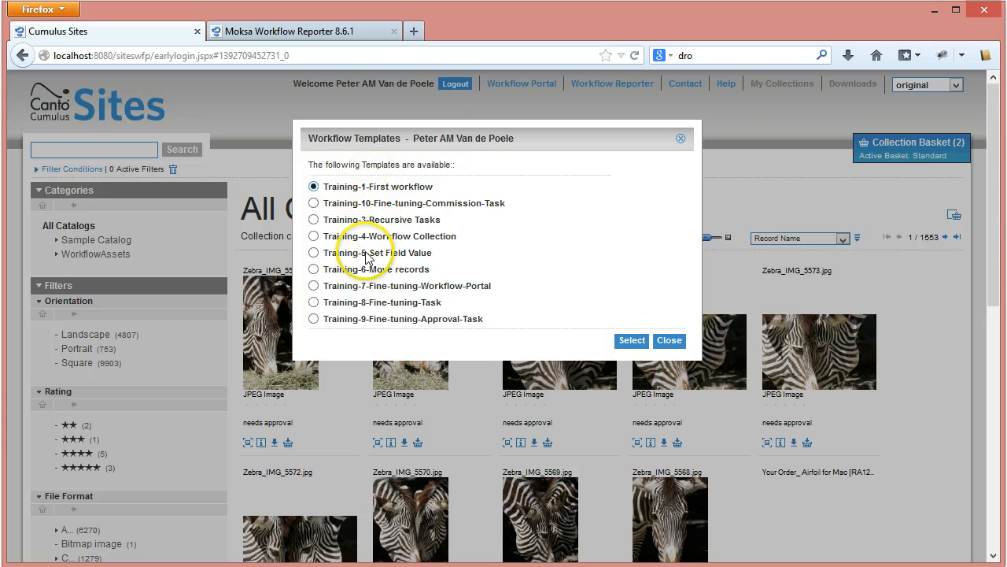
{"action": "left_click", "coordinate": [313, 203]}
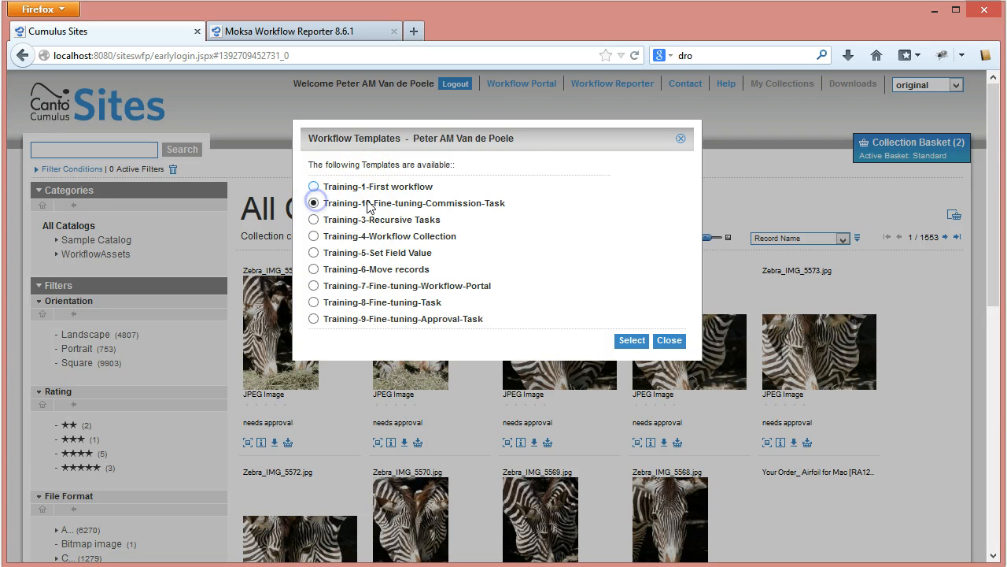
{"action": "left_click", "coordinate": [626, 346]}
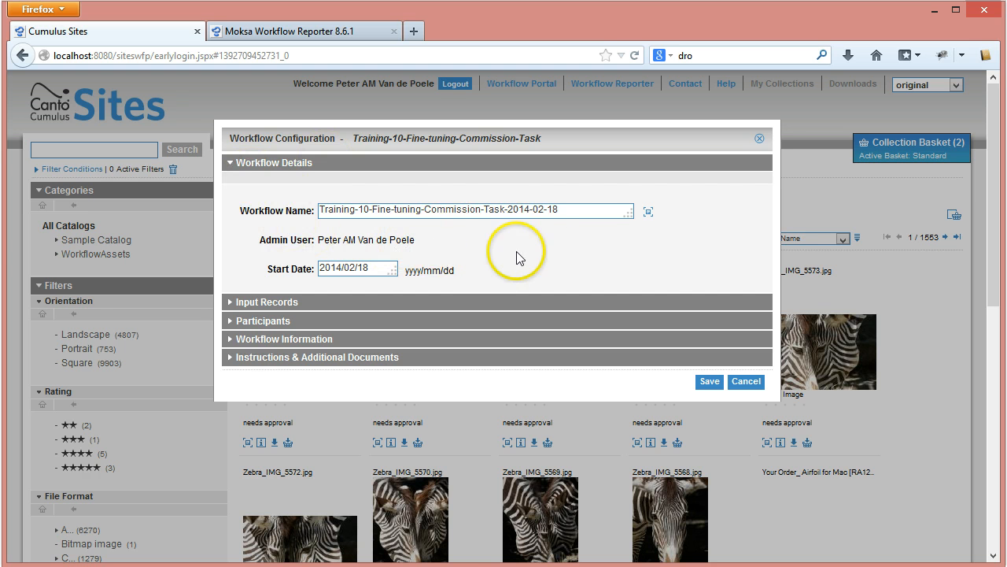
Step: Multi-upload dashboard1.png, car1.png, car2.png and car-with-text1.png from the volvo folder as input records, and remove car-with-text1.png
{"action": "left_click", "coordinate": [263, 303]}
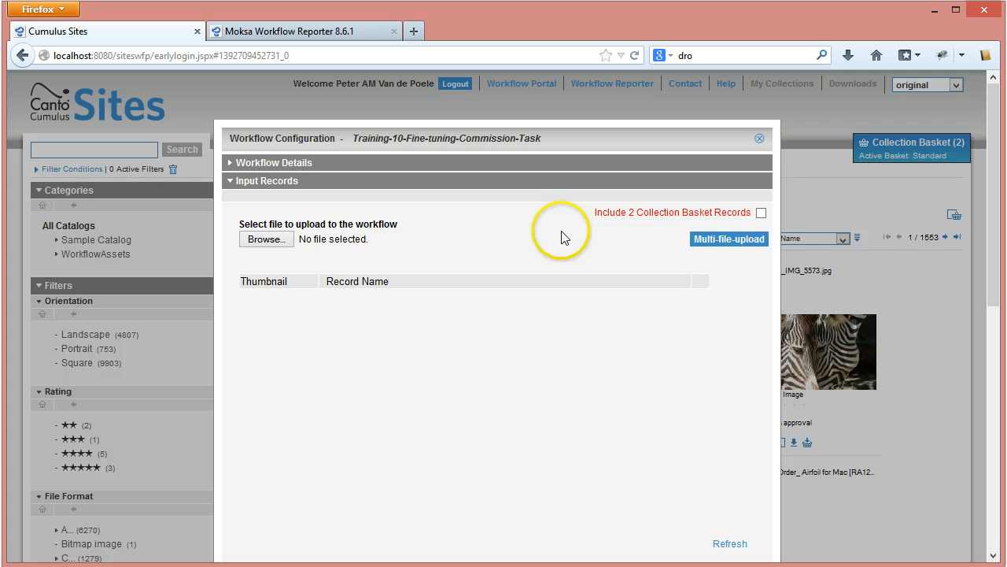
{"action": "left_click", "coordinate": [731, 243]}
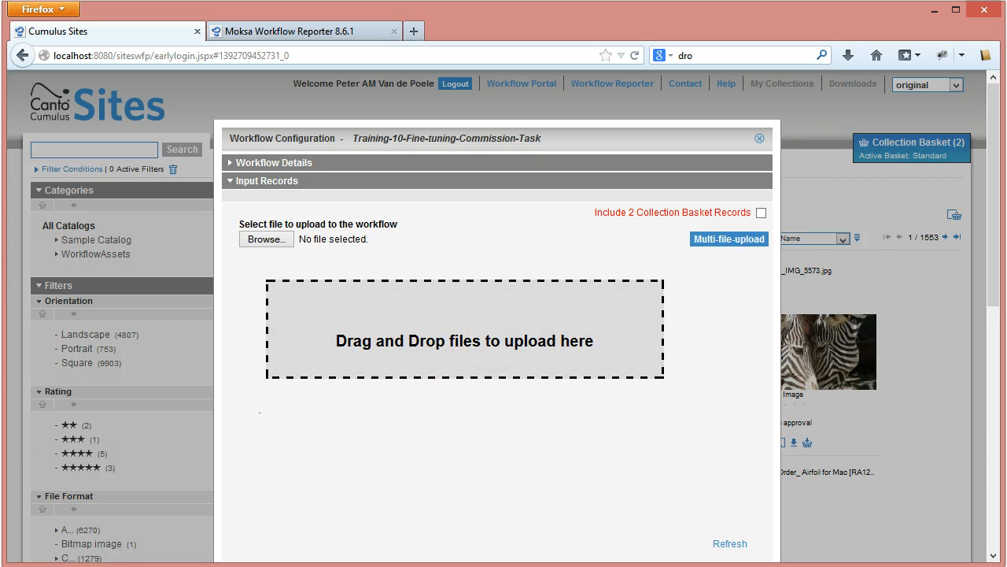
{"action": "key", "text": "alt+Tab"}
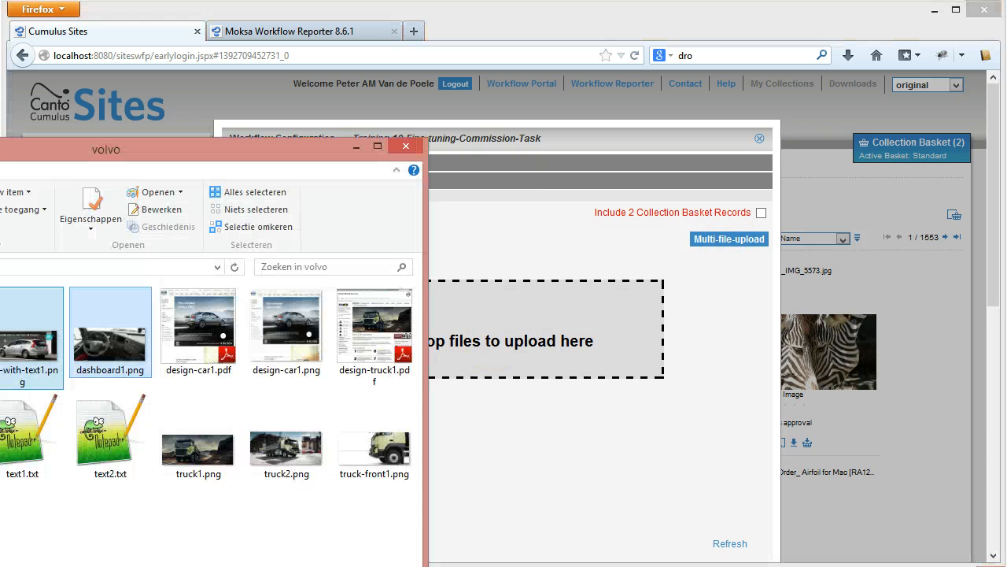
{"action": "left_click_drag", "start_coordinate": [107, 342], "coordinate": [506, 337]}
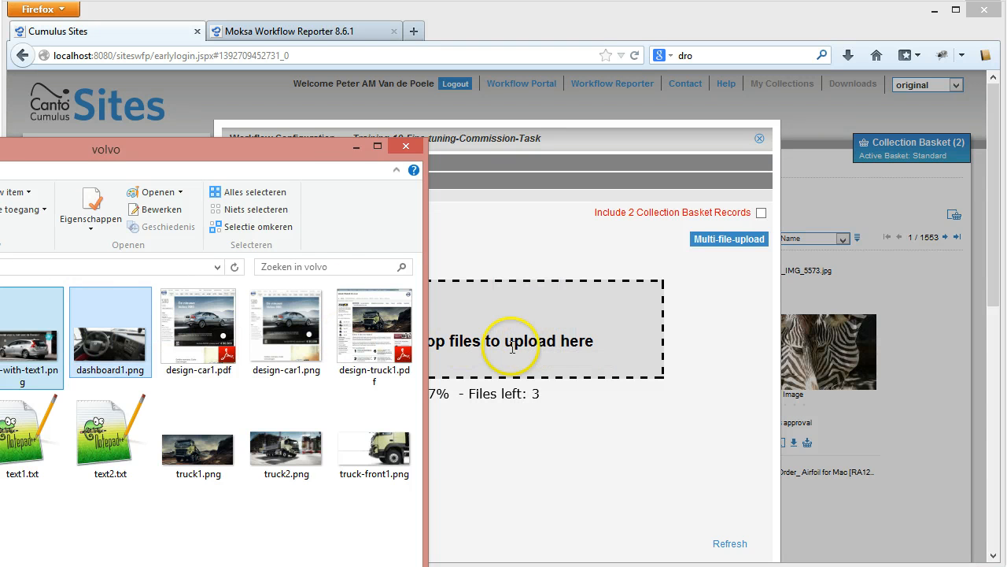
{"action": "left_click", "coordinate": [356, 146]}
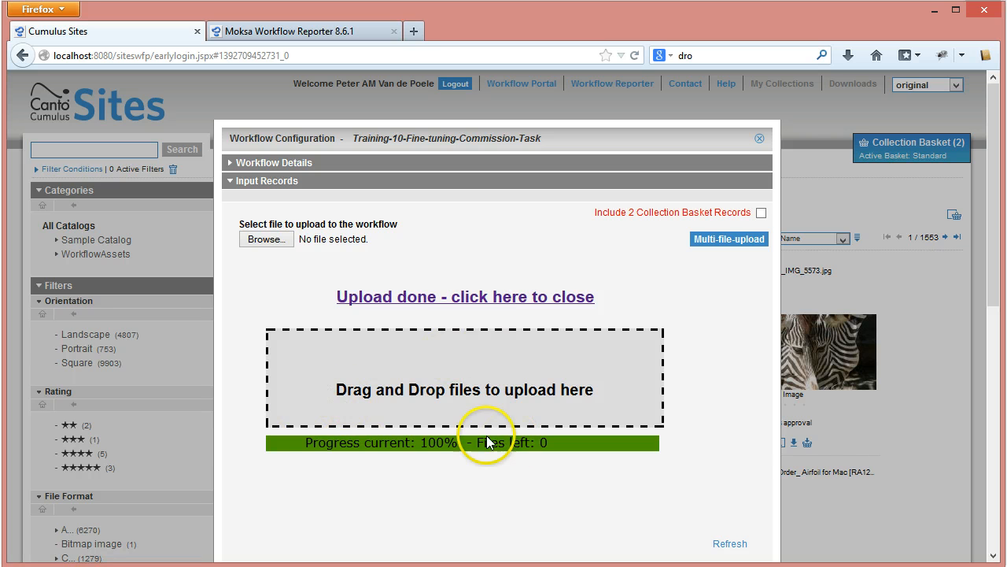
{"action": "left_click", "coordinate": [410, 299]}
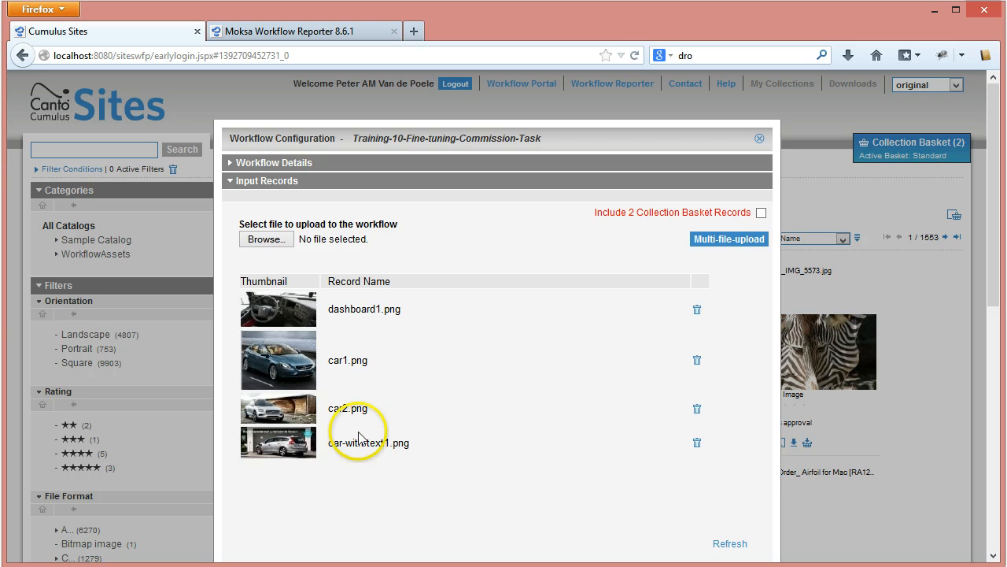
{"action": "left_click", "coordinate": [697, 444]}
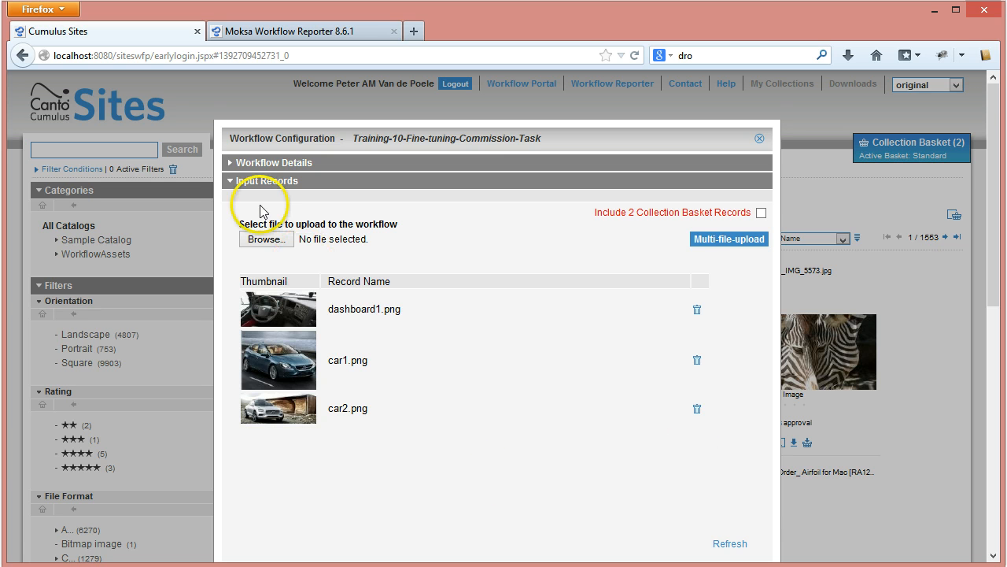
Step: Assign a user to the Design role among the workflow's participants
{"action": "scroll", "coordinate": [609, 361], "scroll_direction": "down", "scroll_amount": 2}
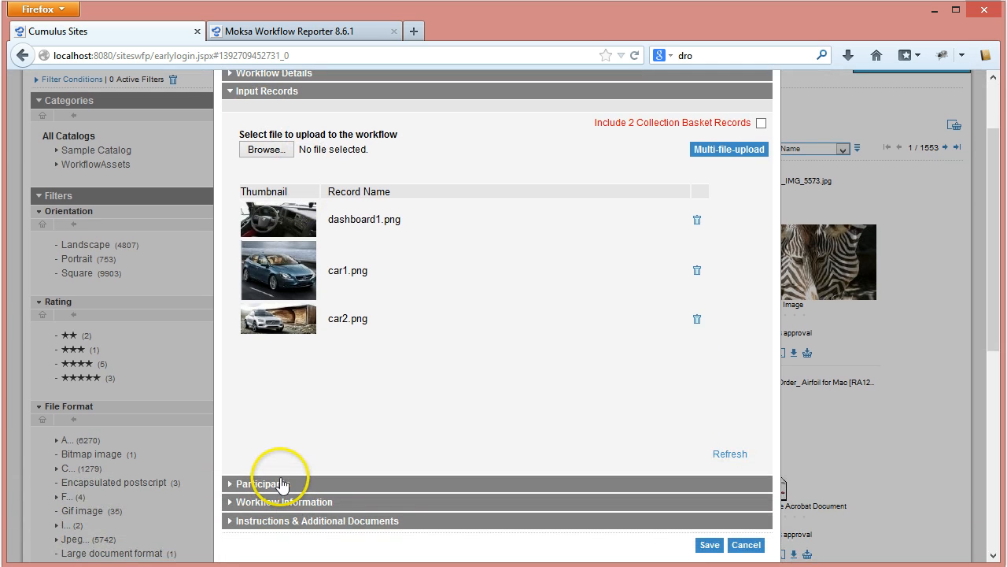
{"action": "left_click", "coordinate": [268, 483]}
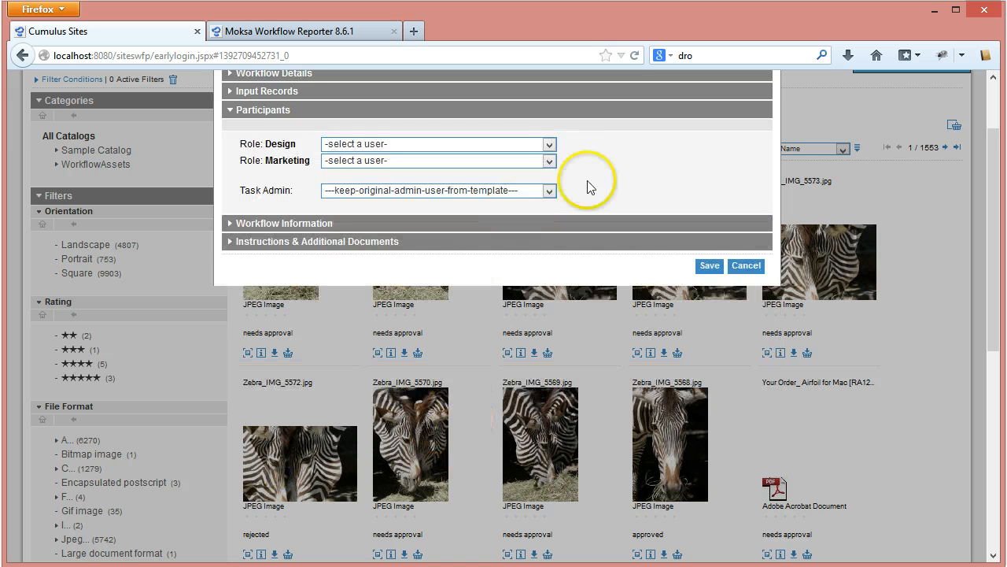
{"action": "left_click", "coordinate": [551, 145]}
{"action": "left_click", "coordinate": [376, 170]}
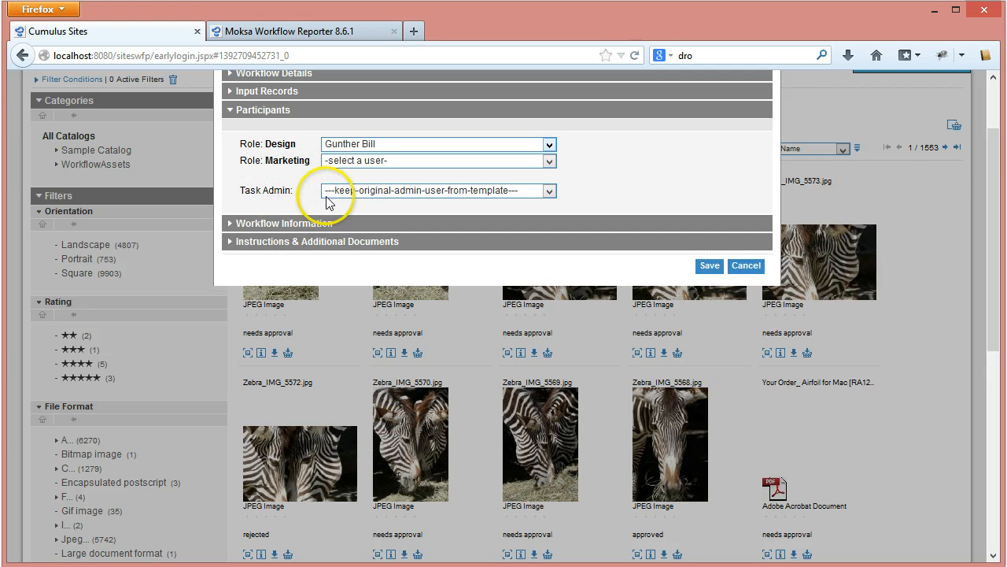
Step: Assign a user to the workflow's Marketing role, keeping the original task admin from the template
{"action": "left_click", "coordinate": [707, 265]}
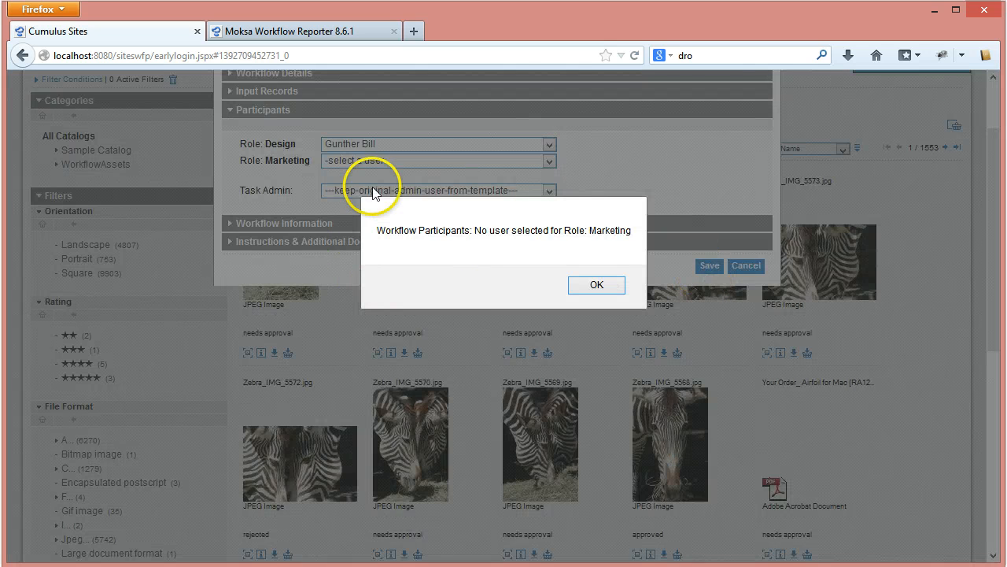
{"action": "left_click", "coordinate": [615, 288]}
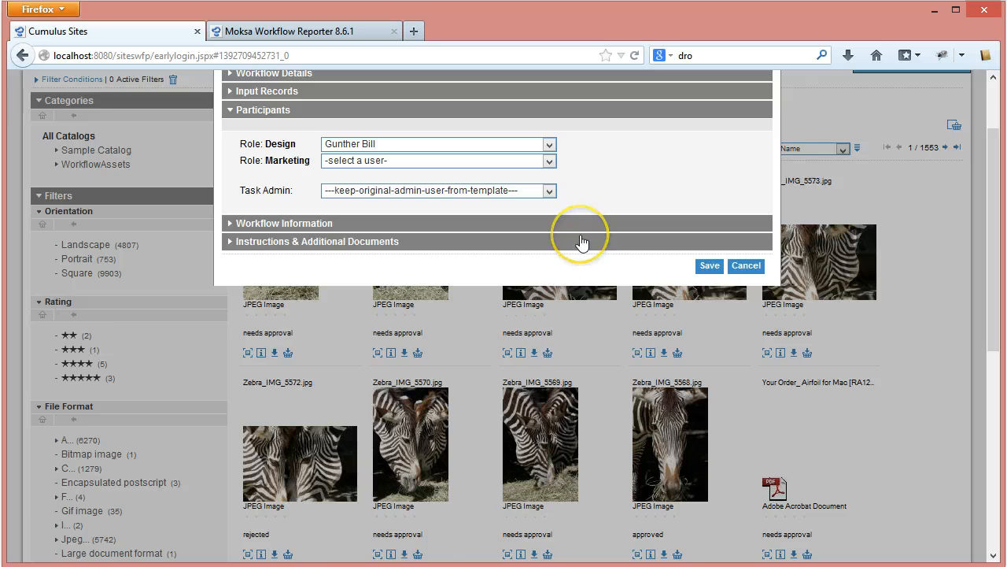
{"action": "scroll", "coordinate": [581, 241], "scroll_direction": "up", "scroll_amount": 2}
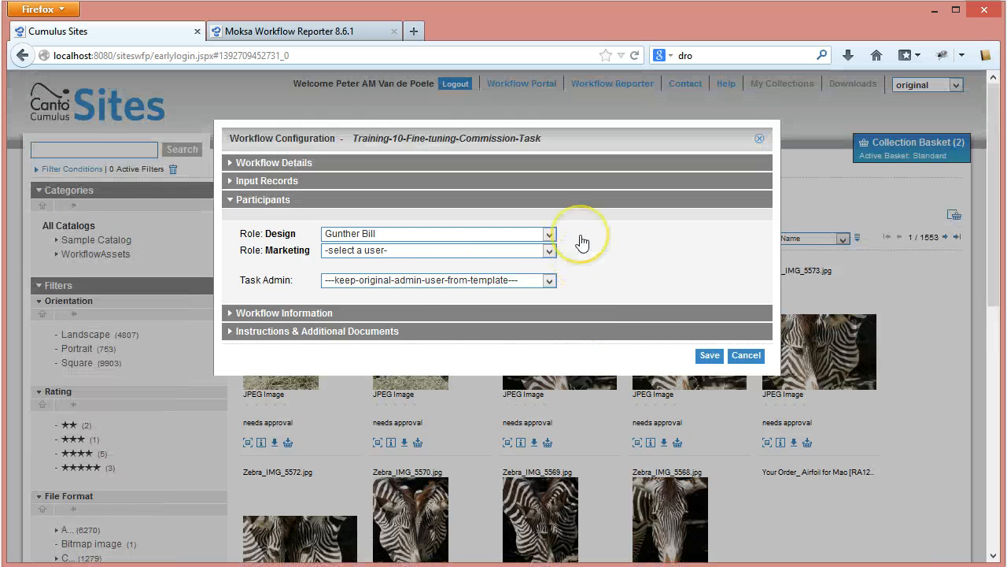
{"action": "left_click", "coordinate": [535, 251]}
{"action": "left_click", "coordinate": [338, 273]}
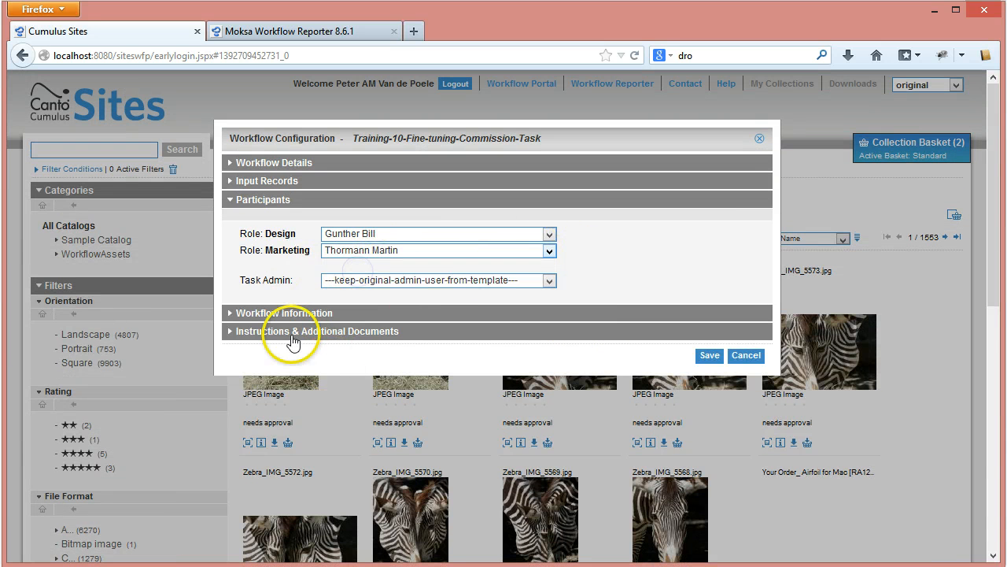
Step: Fill in the workflow information with the project name "Test for training" and the plant location Belgium
{"action": "left_click", "coordinate": [292, 314]}
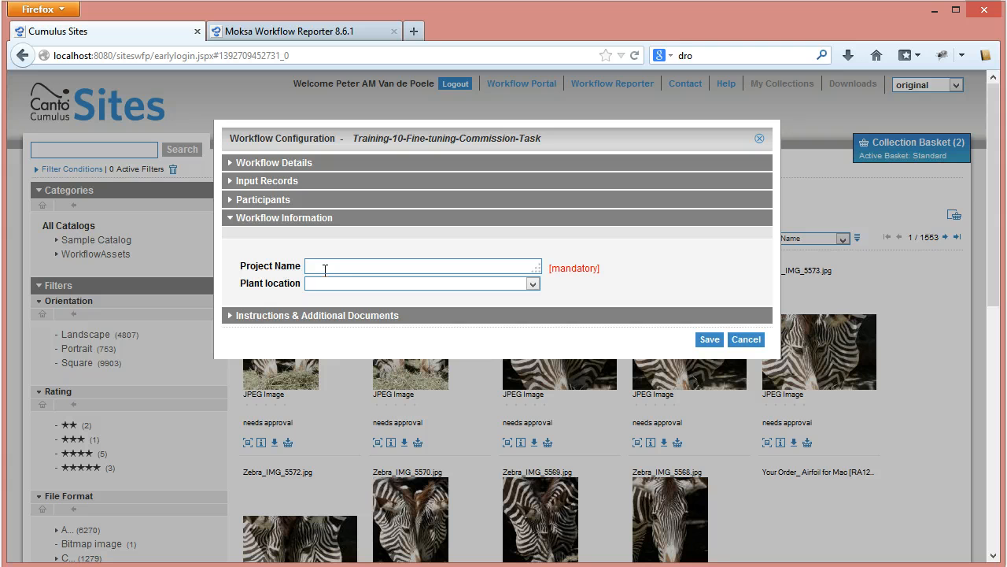
{"action": "left_click", "coordinate": [282, 321]}
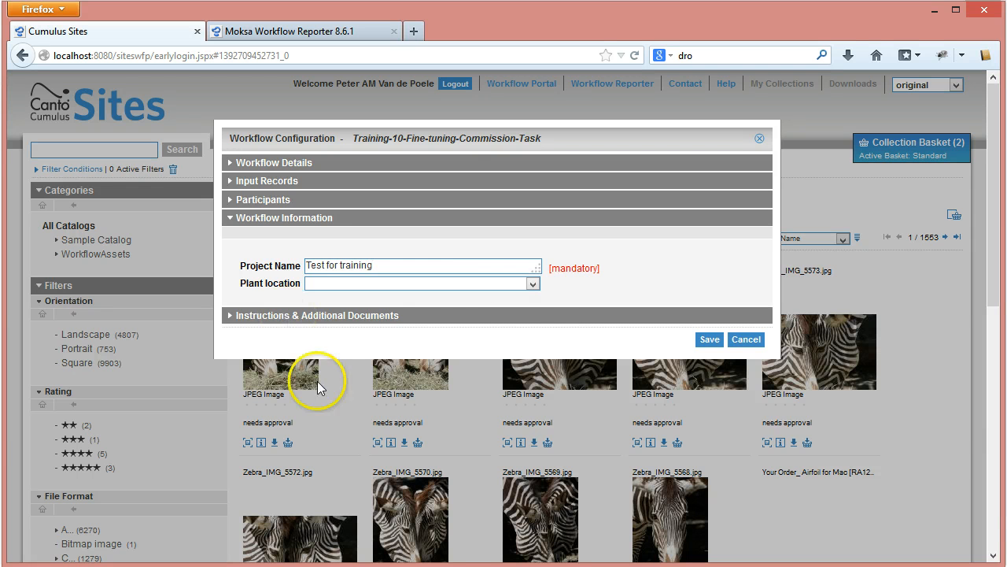
{"action": "left_click", "coordinate": [533, 283]}
{"action": "left_click", "coordinate": [315, 303]}
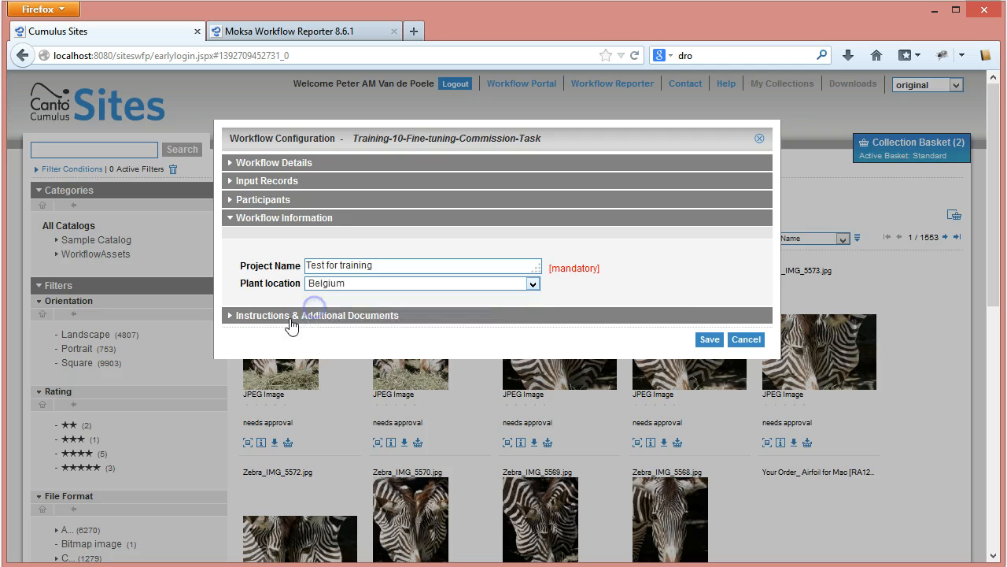
Step: Enter the instructions "Please create flyer for Training WFM" and upload StyleGuide.pdf from the volvo folder as an additional document
{"action": "left_click", "coordinate": [288, 318]}
{"action": "left_click", "coordinate": [328, 305]}
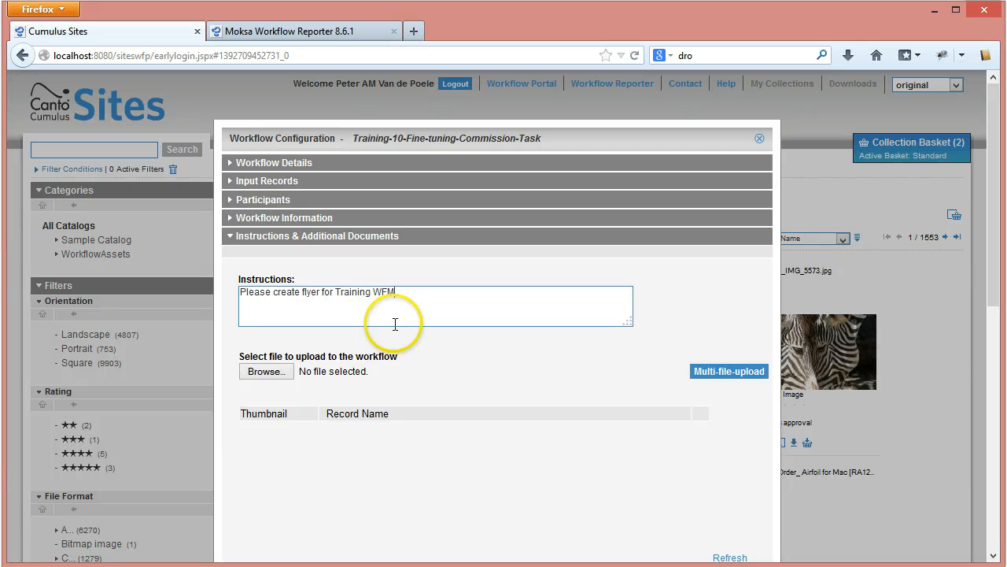
{"action": "left_click", "coordinate": [261, 372]}
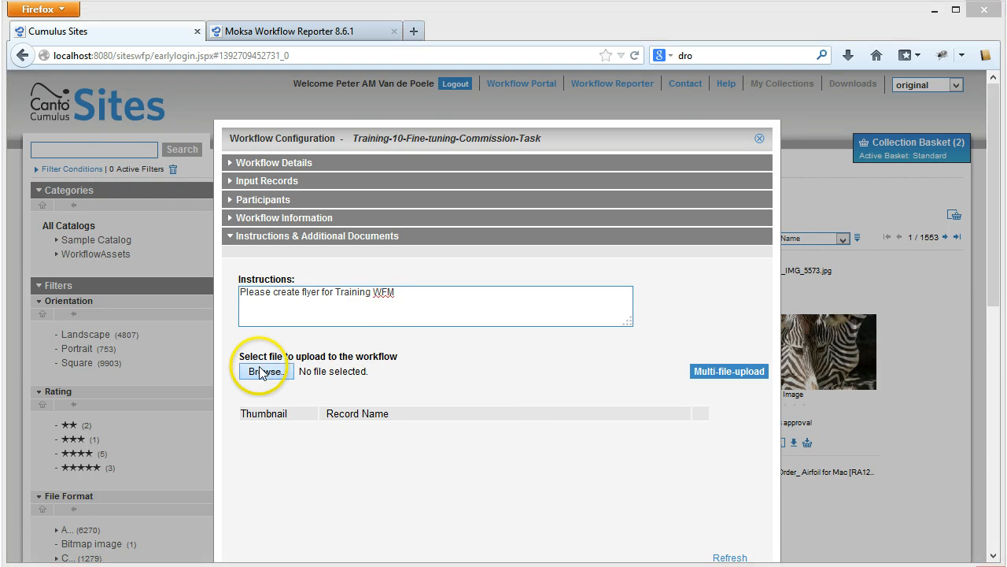
{"action": "left_click", "coordinate": [306, 251]}
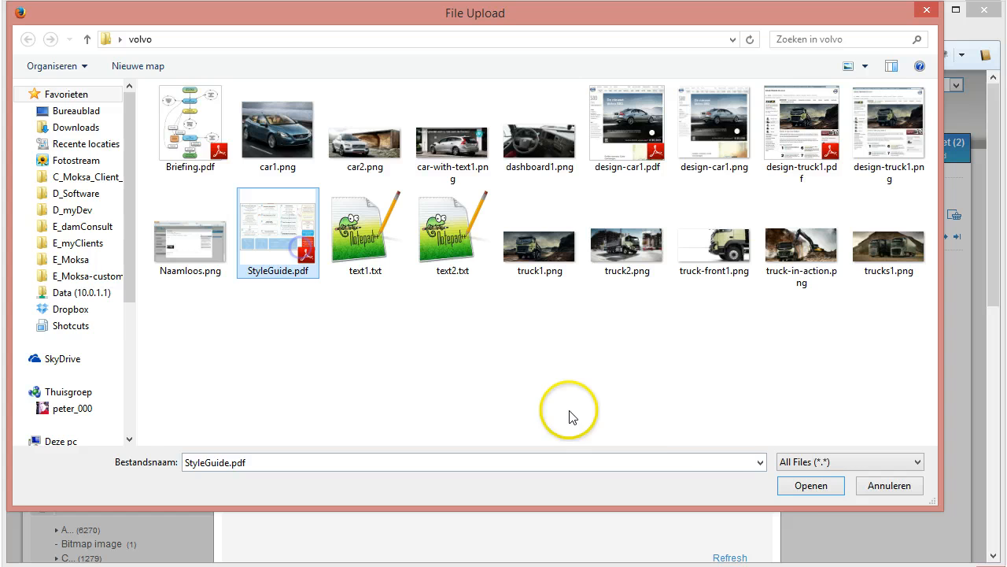
{"action": "left_click", "coordinate": [809, 485]}
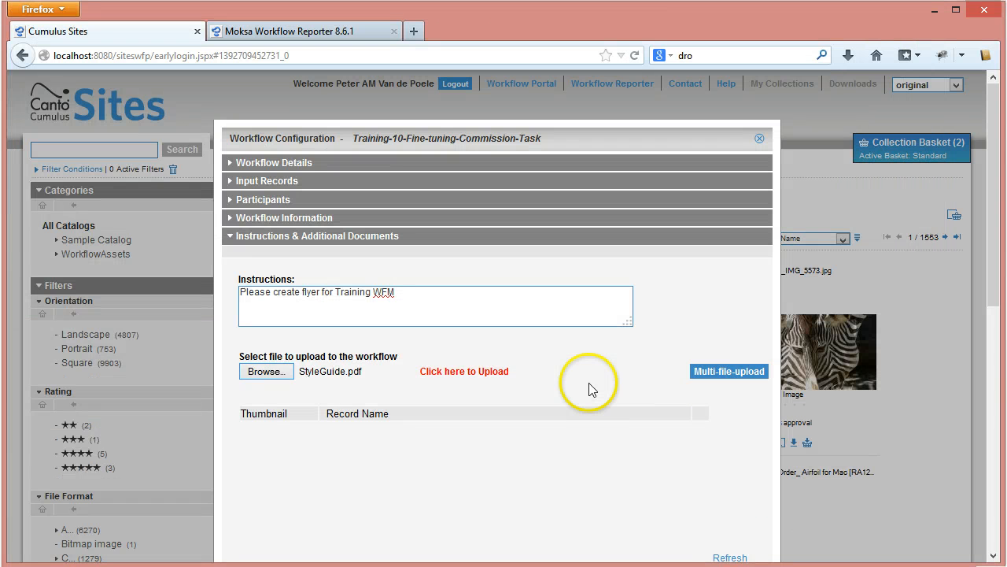
{"action": "left_click", "coordinate": [491, 370]}
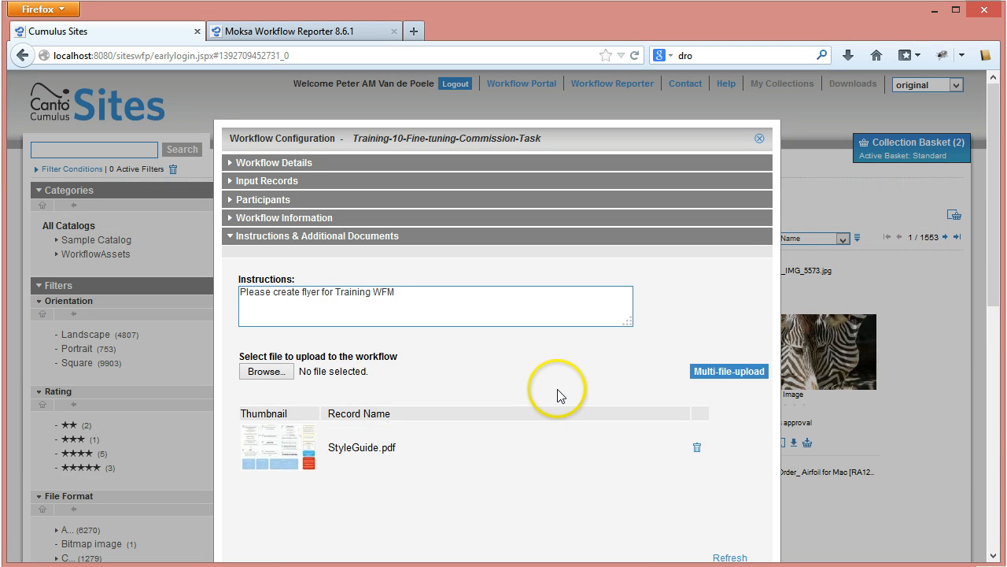
Step: Save the workflow configuration, review the request overview, submit it and close the start confirmation
{"action": "scroll", "coordinate": [637, 464], "scroll_direction": "down", "scroll_amount": 2}
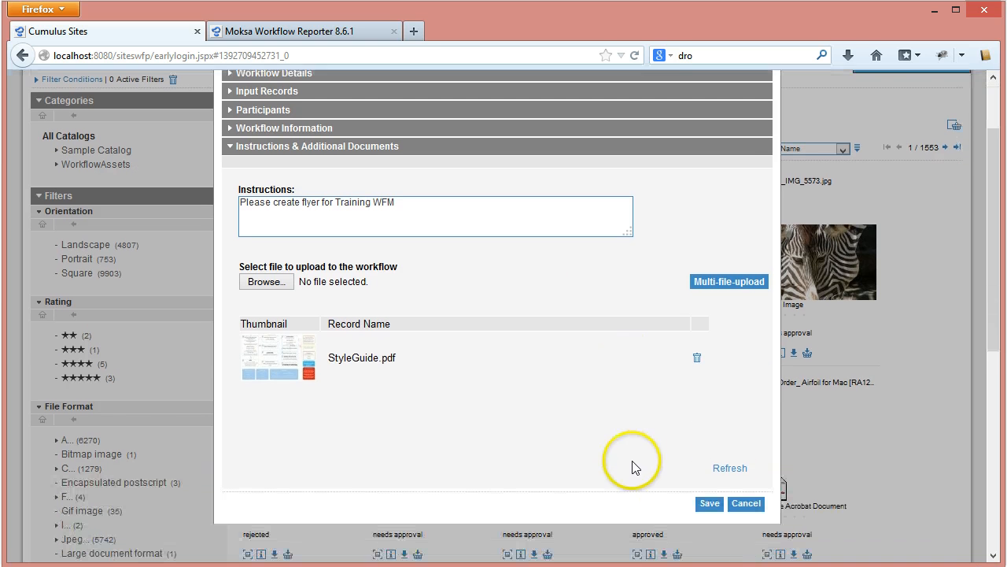
{"action": "left_click", "coordinate": [706, 502]}
{"action": "scroll", "coordinate": [606, 452], "scroll_direction": "up", "scroll_amount": 2}
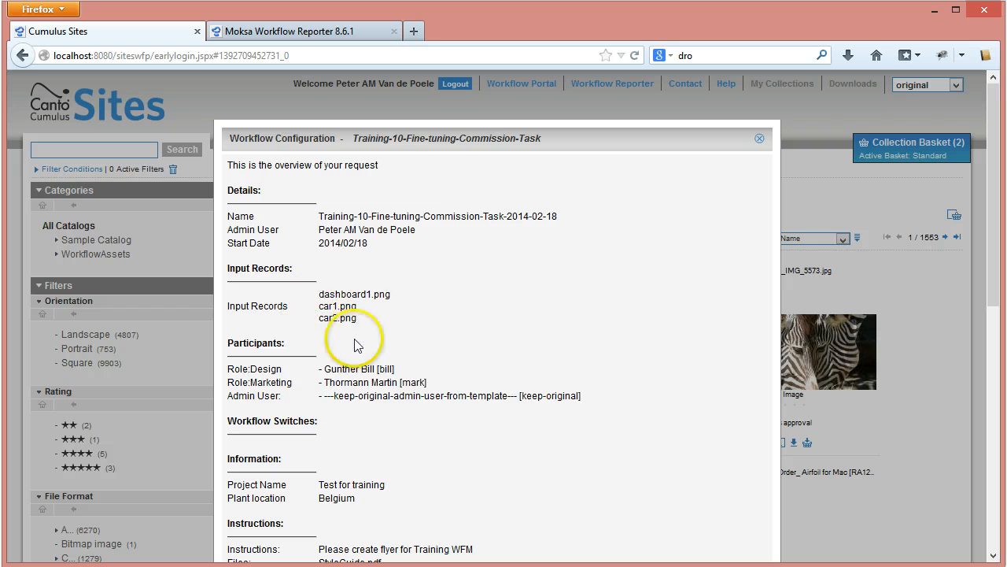
{"action": "scroll", "coordinate": [466, 463], "scroll_direction": "down", "scroll_amount": 2}
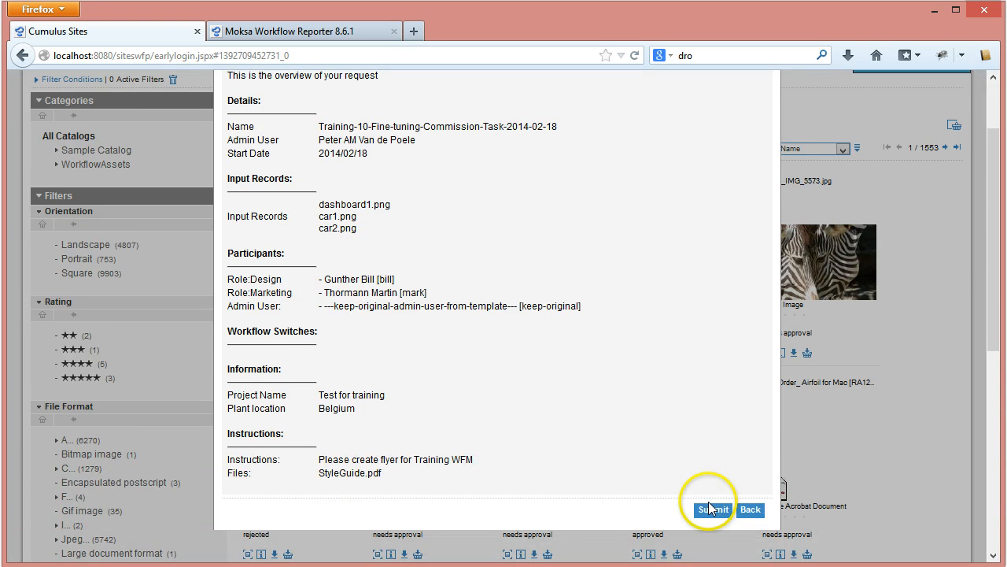
{"action": "left_click", "coordinate": [712, 510]}
{"action": "scroll", "coordinate": [672, 313], "scroll_direction": "up", "scroll_amount": 2}
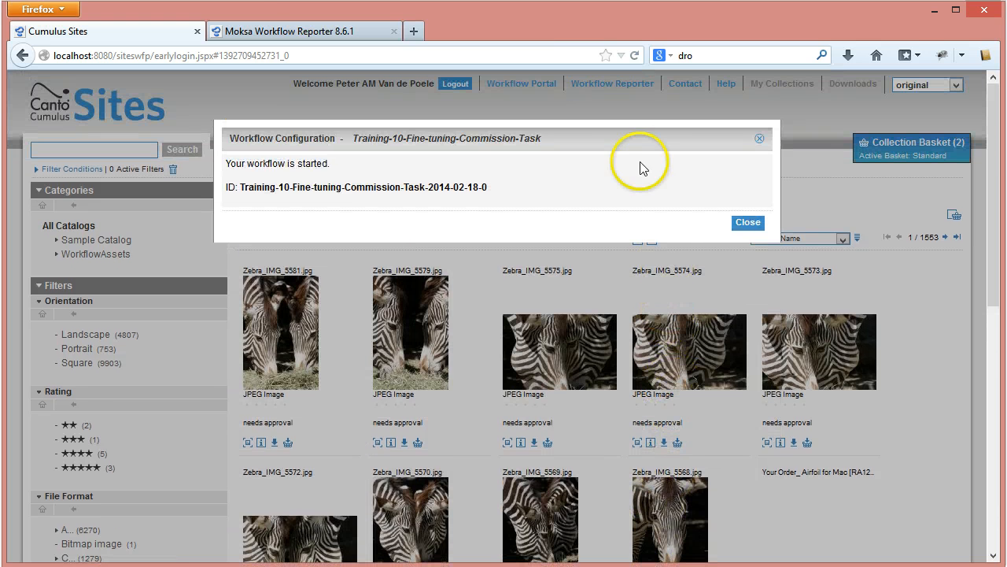
{"action": "left_click", "coordinate": [745, 224]}
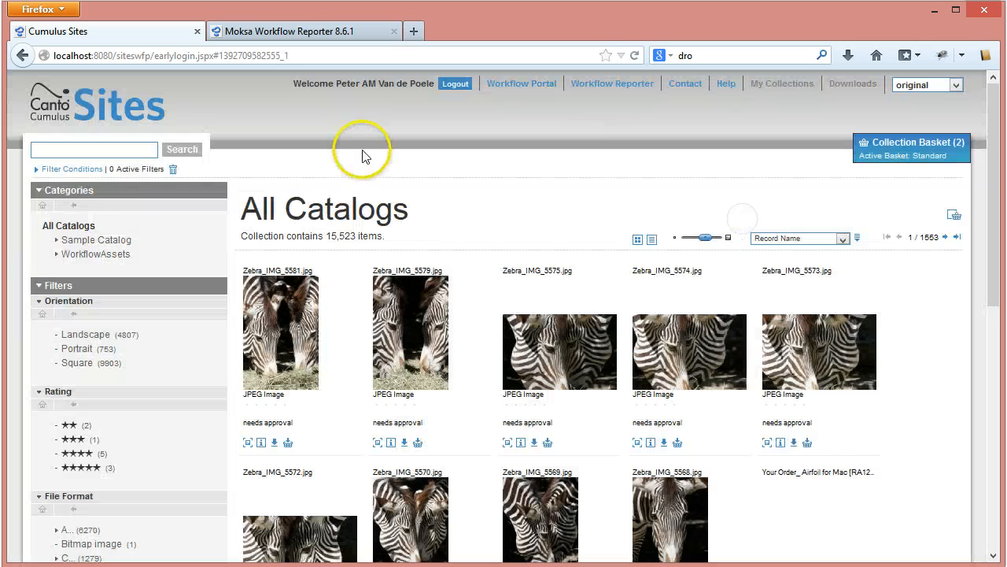
Step: Switch to the Moksa Workflow Reporter, reload the page and log in with the account's user name and password
{"action": "left_click", "coordinate": [290, 30]}
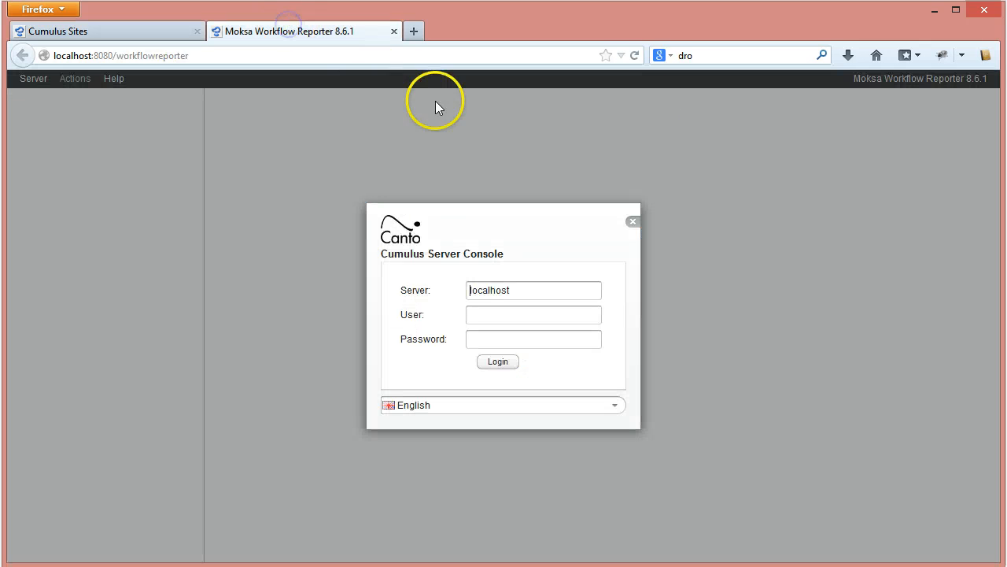
{"action": "left_click", "coordinate": [635, 55]}
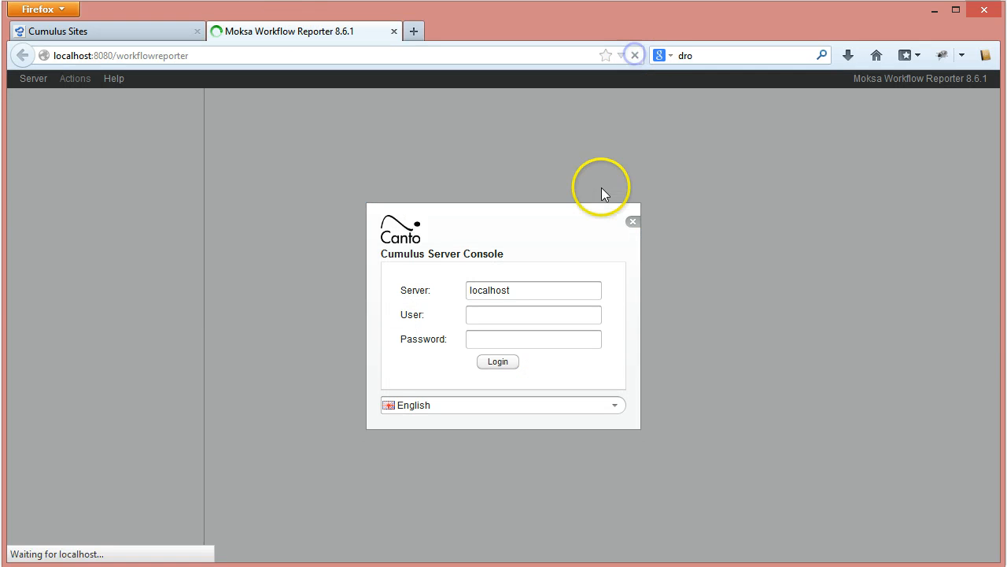
{"action": "left_click", "coordinate": [503, 311]}
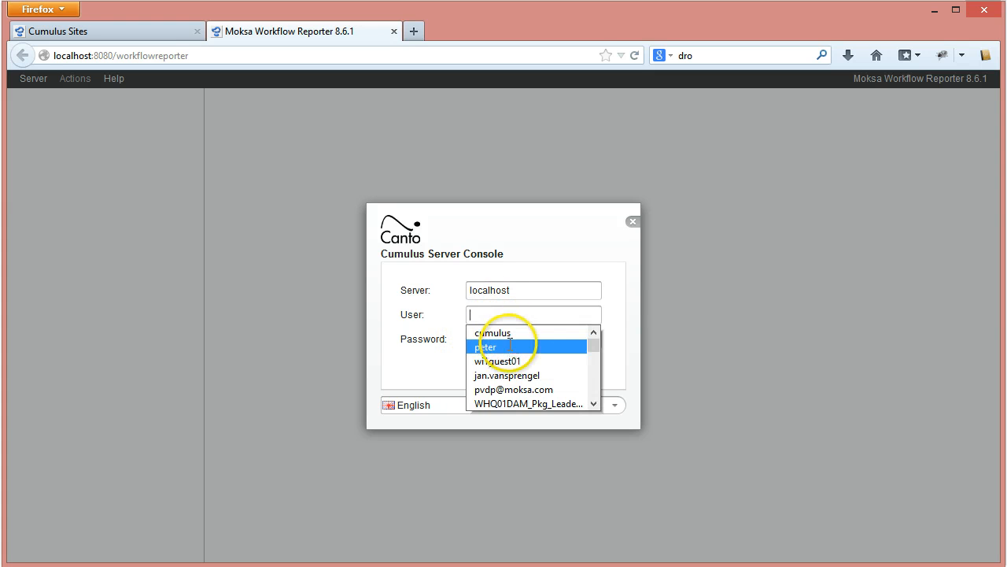
{"action": "left_click", "coordinate": [512, 347]}
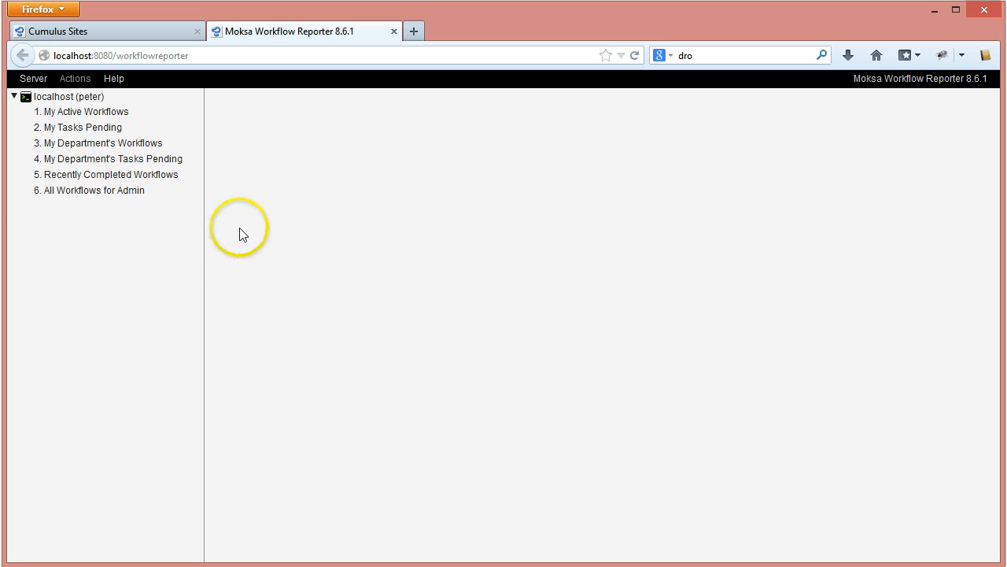
Step: Check the department's workflows and the active workflows for the Training-10 workflow, widening the status column to read it
{"action": "left_click", "coordinate": [113, 146]}
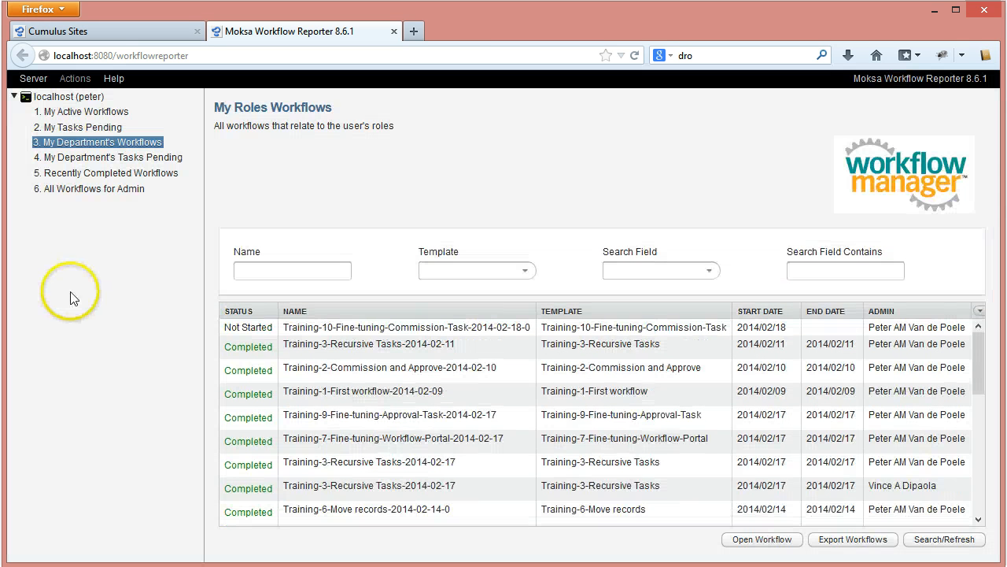
{"action": "left_click", "coordinate": [248, 327]}
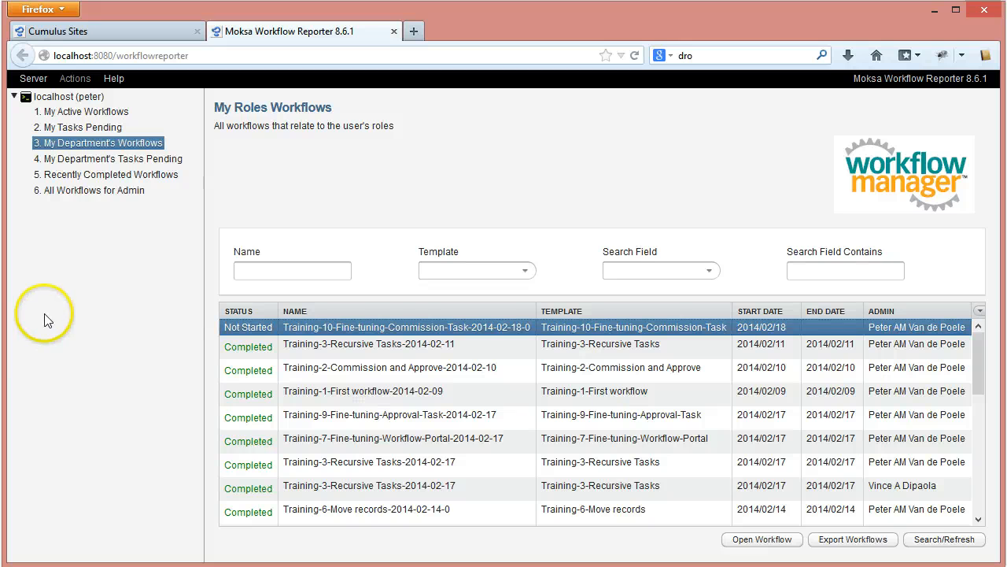
{"action": "left_click", "coordinate": [88, 113]}
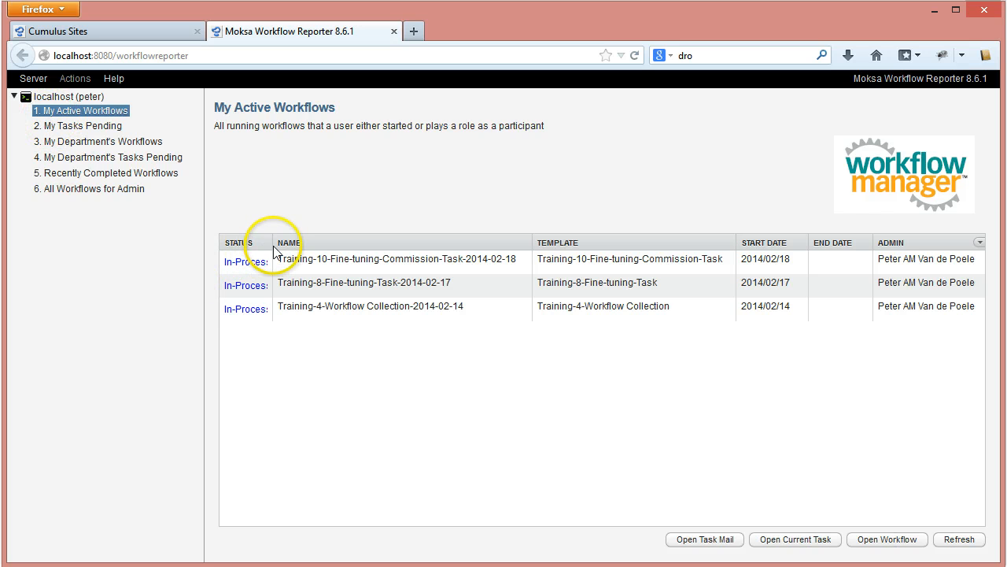
{"action": "left_click_drag", "start_coordinate": [273, 239], "coordinate": [277, 238]}
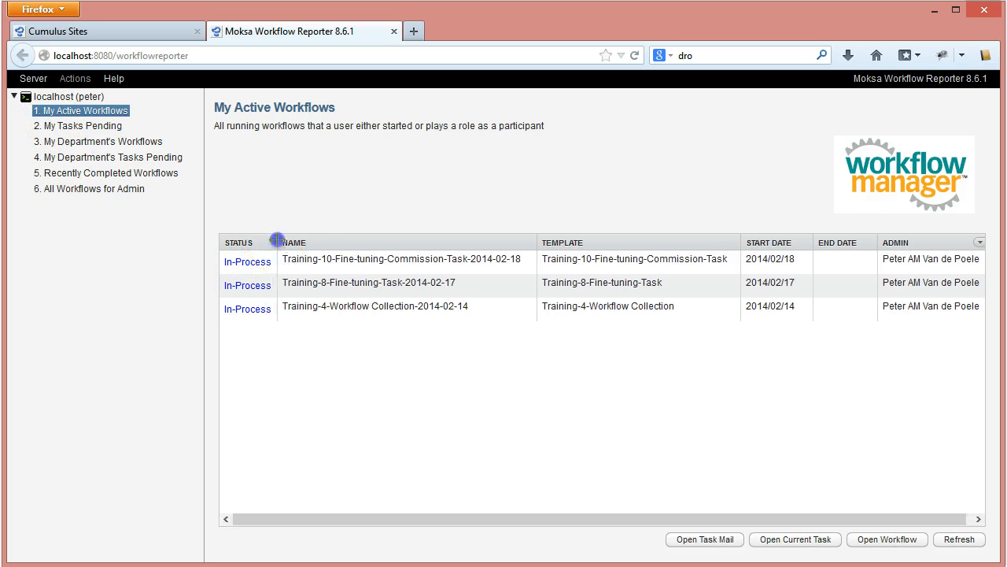
Step: View the task mail of the active Training-10-Fine-tuning-Commission-Task-2014-02-18 workflow and close it
{"action": "left_click", "coordinate": [366, 262]}
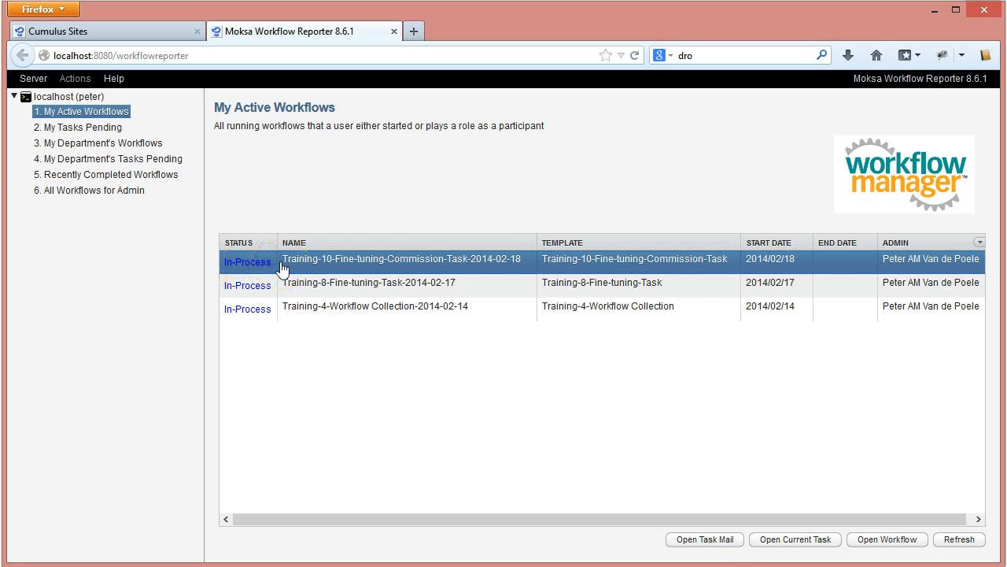
{"action": "left_click", "coordinate": [719, 541]}
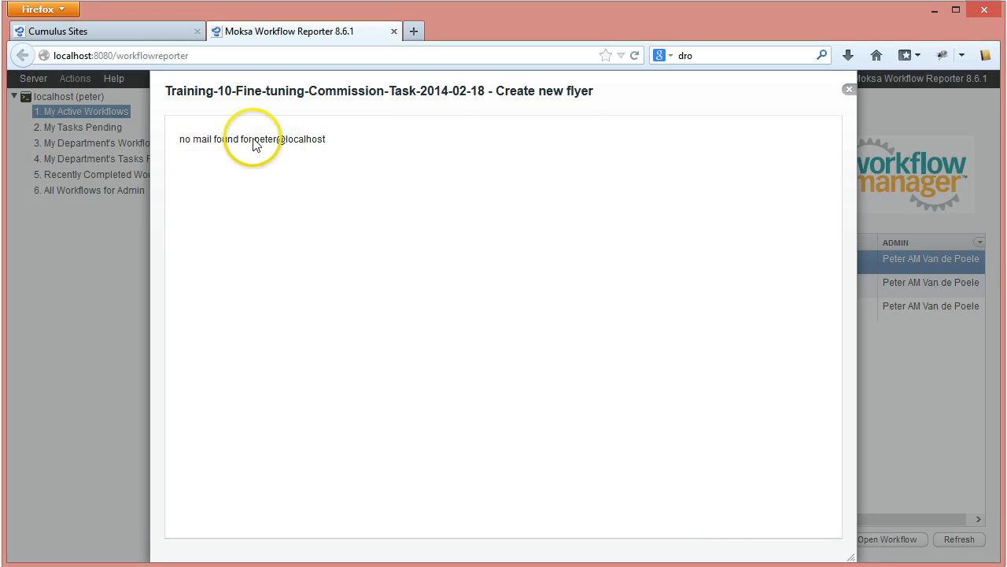
{"action": "left_click", "coordinate": [849, 90]}
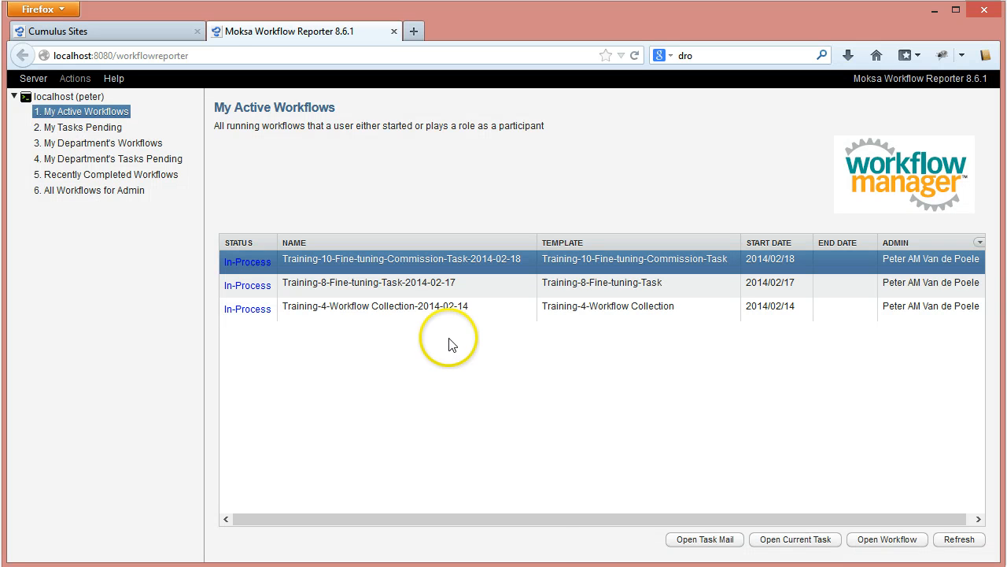
Step: Open the workflow's current task, examine its Design task user and read the email sent for the task
{"action": "left_click", "coordinate": [789, 540]}
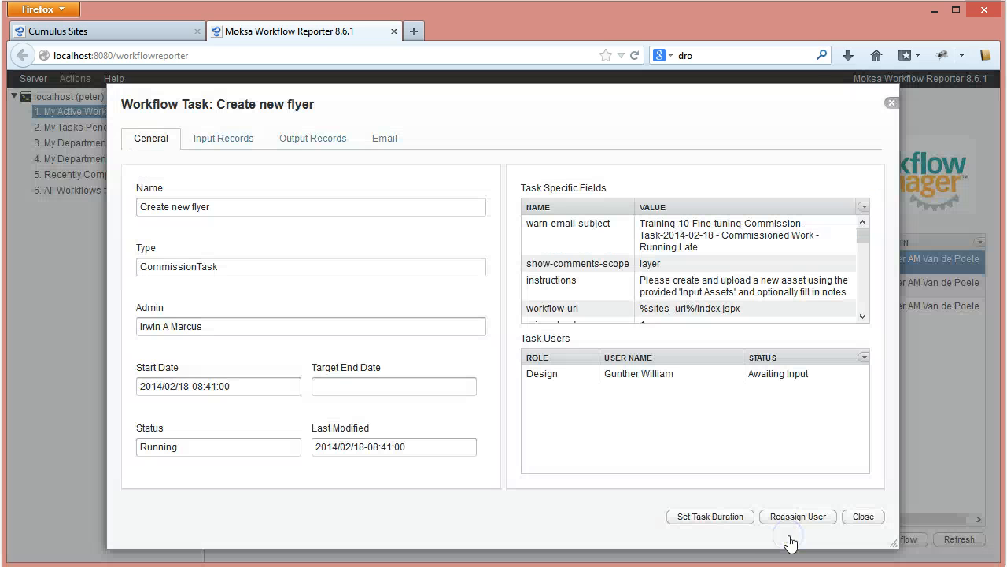
{"action": "left_click", "coordinate": [574, 378]}
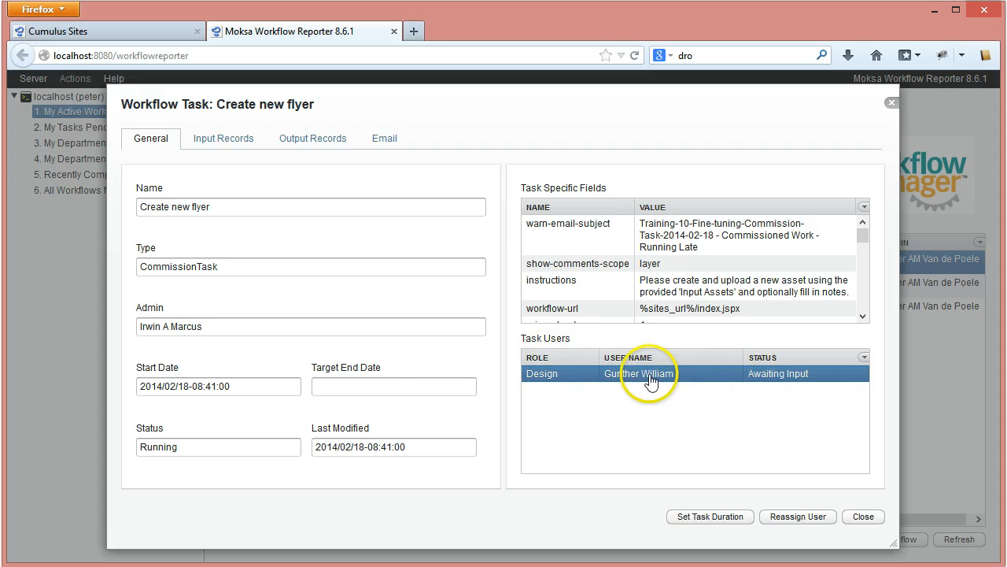
{"action": "left_click", "coordinate": [381, 140]}
{"action": "left_click", "coordinate": [306, 225]}
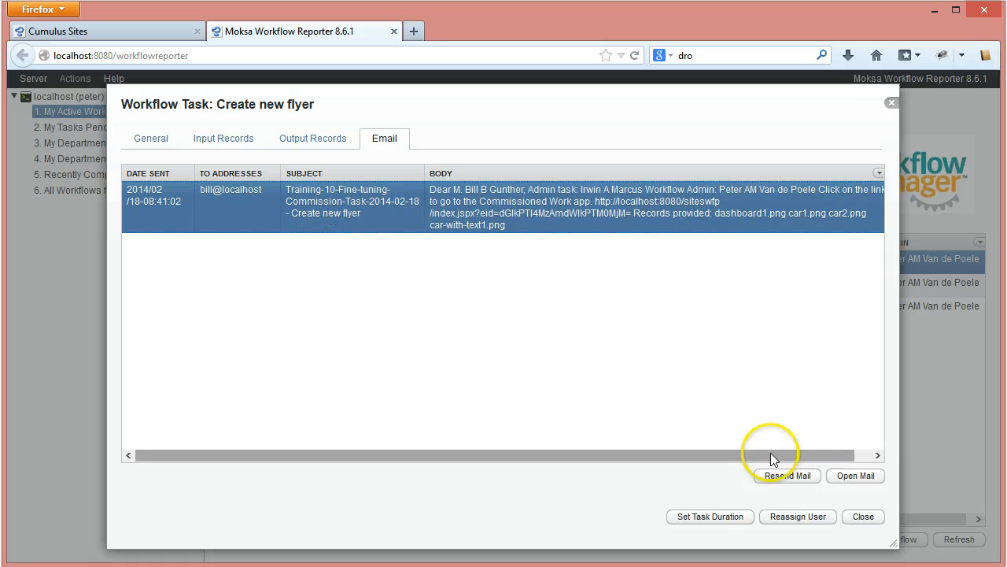
{"action": "left_click", "coordinate": [858, 477]}
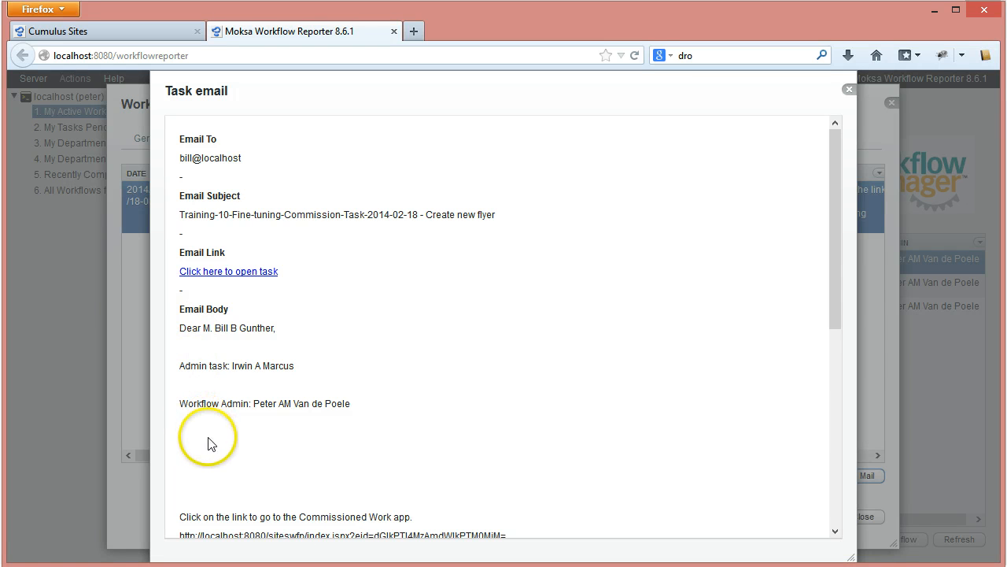
{"action": "scroll", "coordinate": [356, 429], "scroll_direction": "down", "scroll_amount": 2}
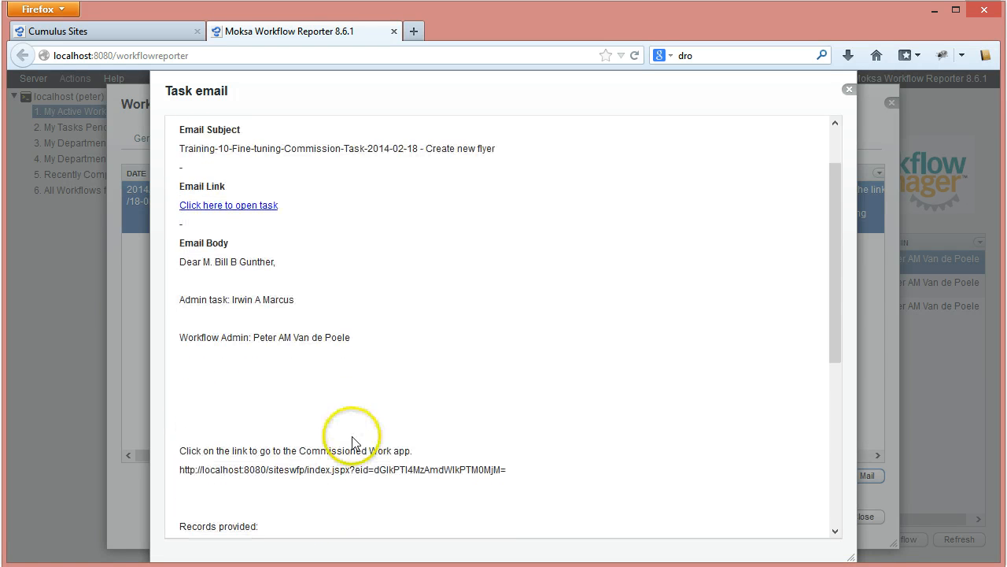
{"action": "scroll", "coordinate": [353, 442], "scroll_direction": "up", "scroll_amount": 2}
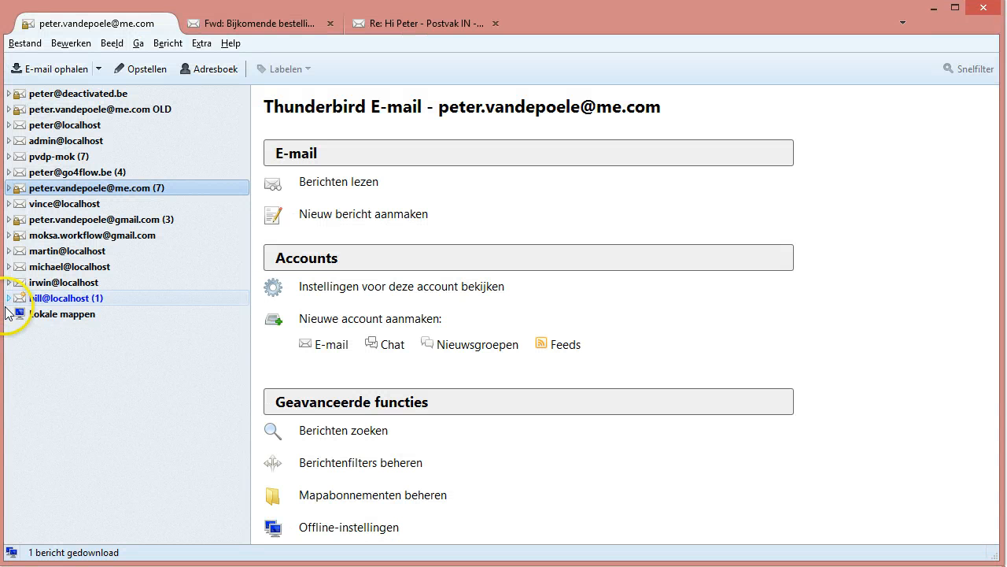
Step: Open the Design user's inbox in Thunderbird and read the Training-10-Fine-tuning-Commission-Task-2014-02-18 - Create new flyer email, including its records provided
{"action": "left_click", "coordinate": [10, 298]}
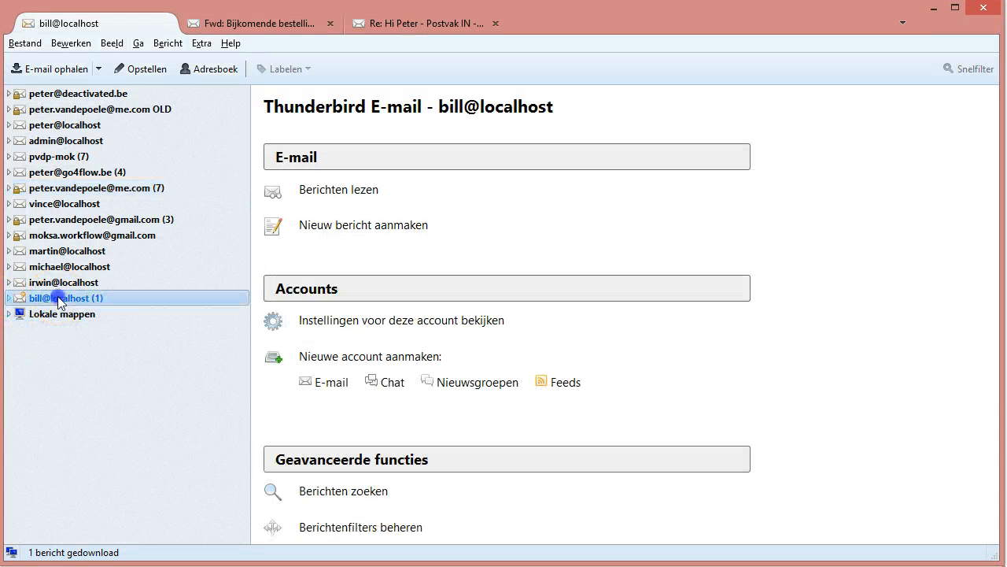
{"action": "left_click", "coordinate": [8, 297]}
{"action": "left_click", "coordinate": [51, 314]}
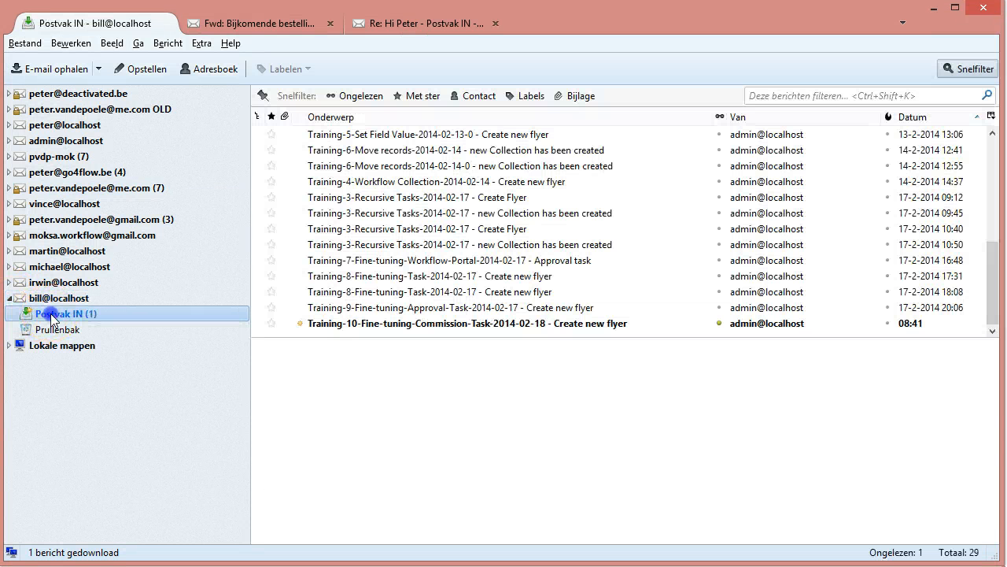
{"action": "left_click", "coordinate": [430, 325]}
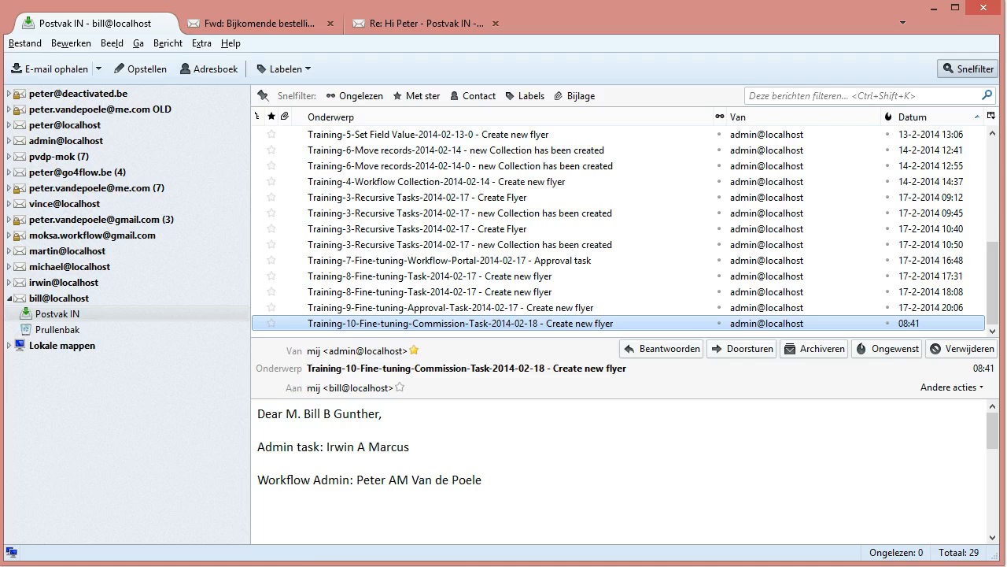
{"action": "mouse_move", "coordinate": [458, 566]}
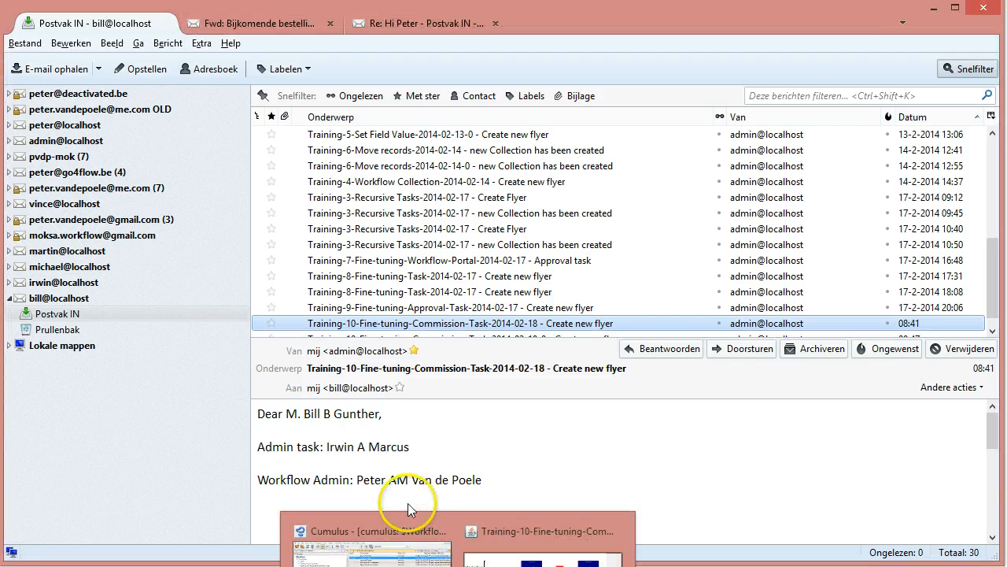
{"action": "left_click", "coordinate": [321, 474]}
{"action": "scroll", "coordinate": [372, 482], "scroll_direction": "down", "scroll_amount": 5}
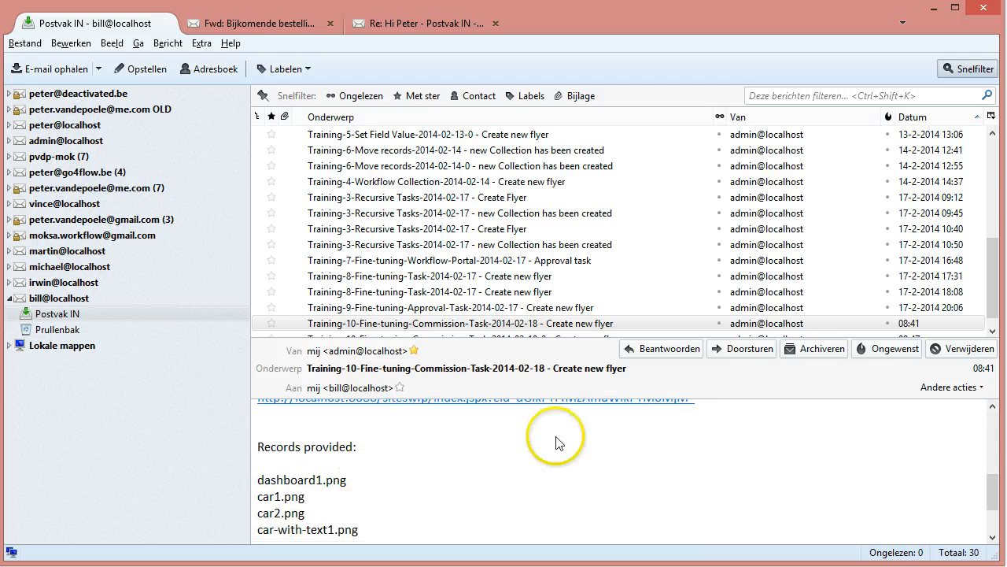
{"action": "scroll", "coordinate": [558, 440], "scroll_direction": "up", "scroll_amount": 3}
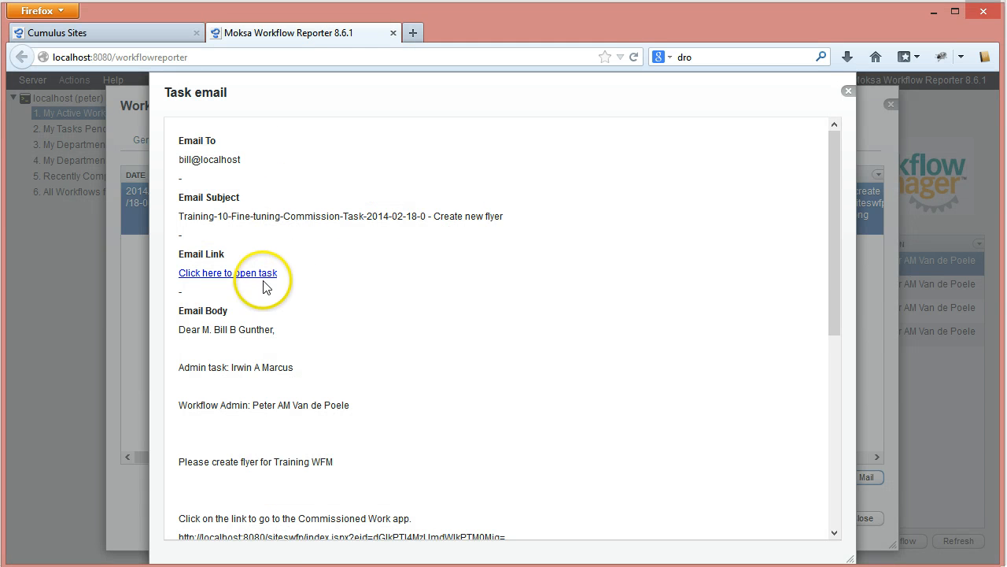
Step: Switch to the task email in the Workflow Reporter, open its task in Cumulus Sites and review the task's instructions and workflow info
{"action": "left_click", "coordinate": [263, 273]}
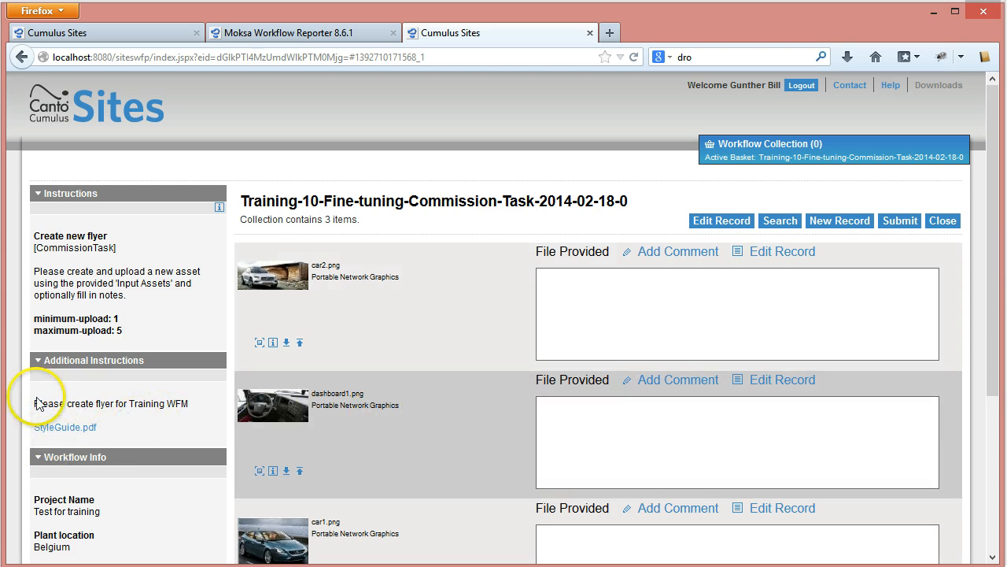
{"action": "scroll", "coordinate": [167, 425], "scroll_direction": "down", "scroll_amount": 2}
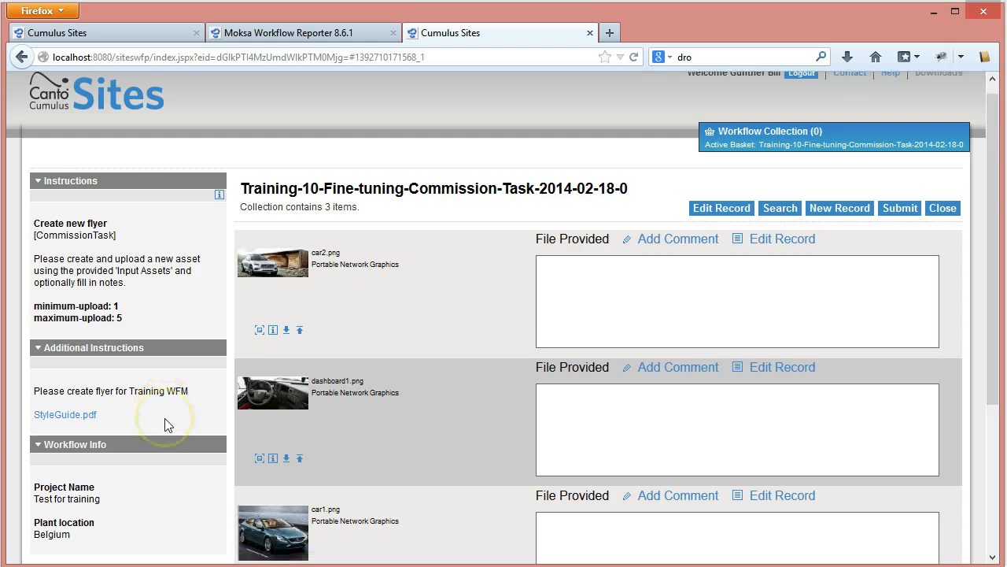
{"action": "scroll", "coordinate": [174, 438], "scroll_direction": "up", "scroll_amount": 2}
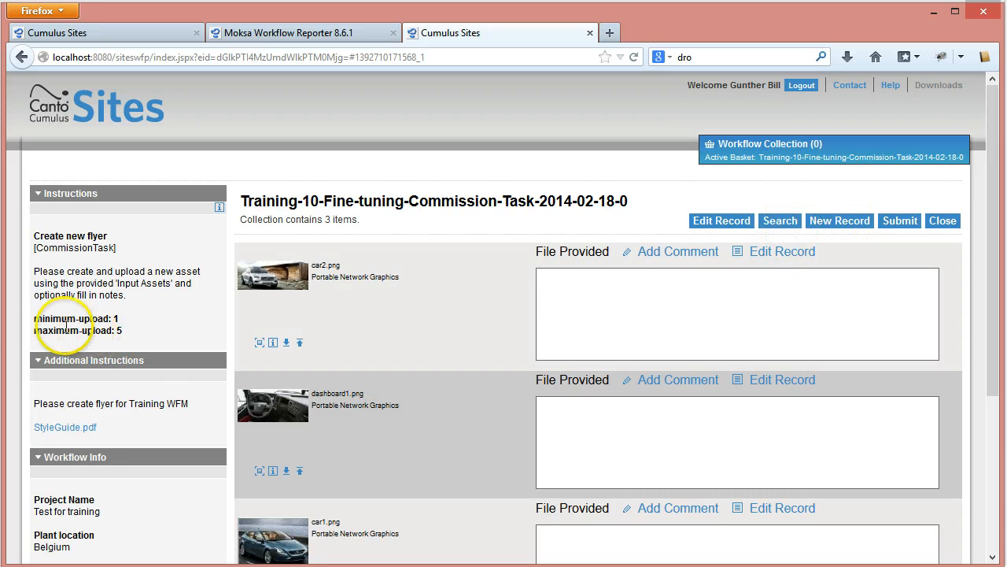
{"action": "left_click", "coordinate": [115, 318]}
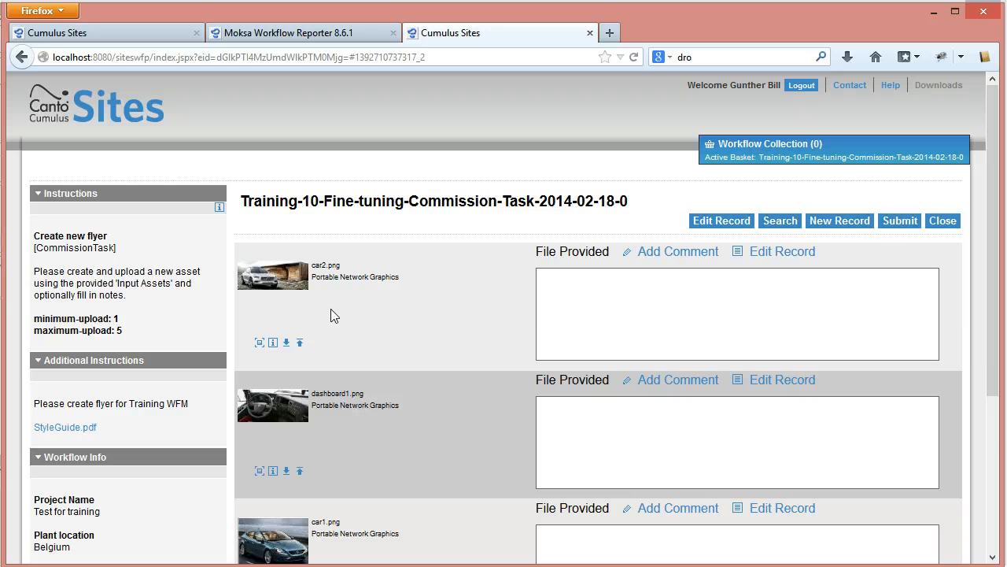
Step: Set the notes to "test from task" and the status to OK for all records in the task and save
{"action": "left_click", "coordinate": [722, 224]}
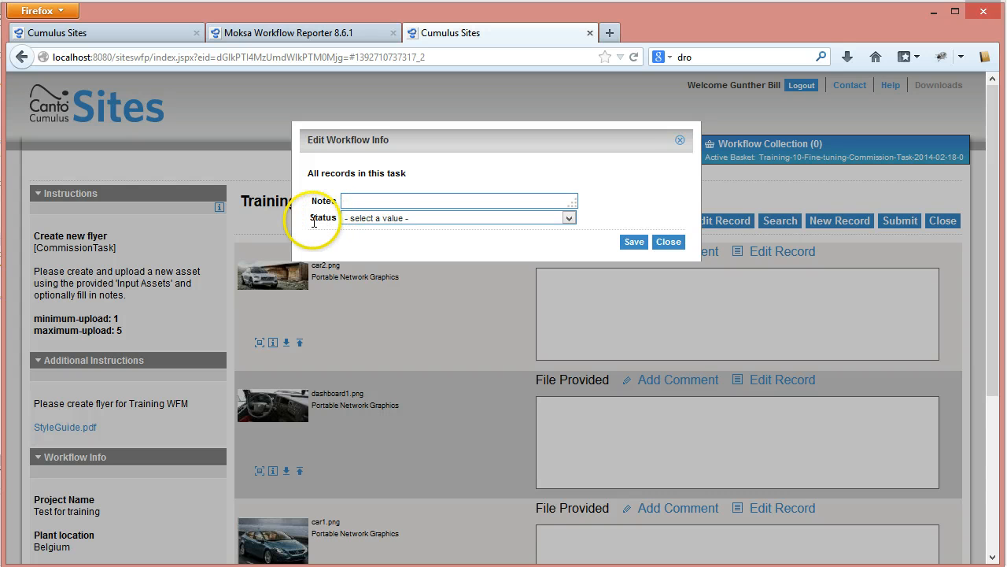
{"action": "left_click", "coordinate": [379, 201]}
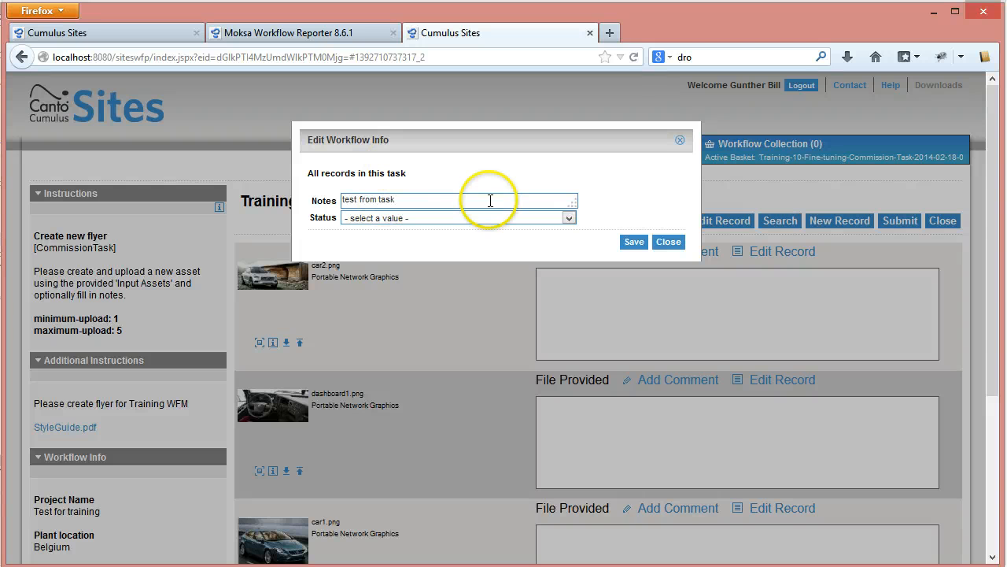
{"action": "left_click", "coordinate": [569, 218]}
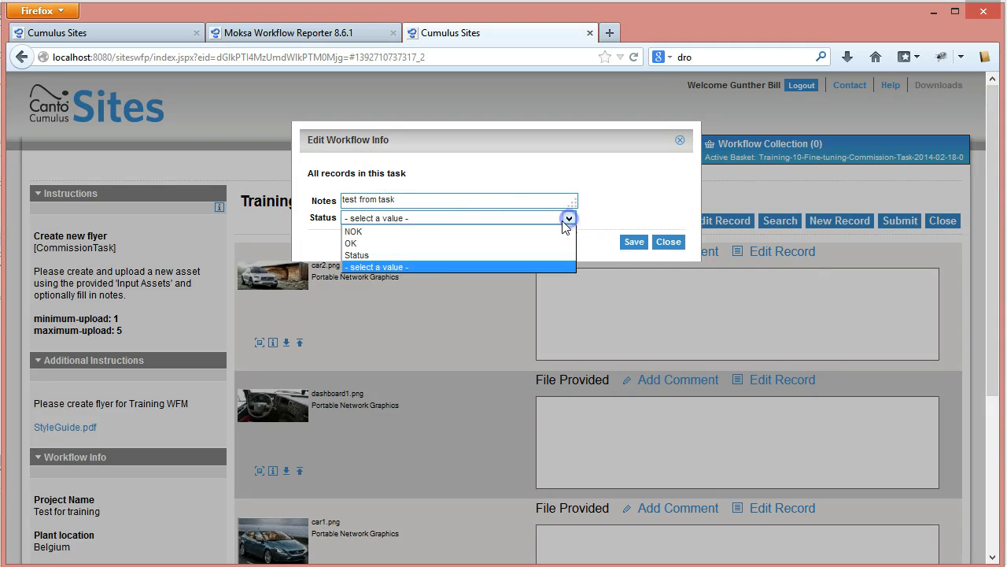
{"action": "left_click", "coordinate": [396, 244]}
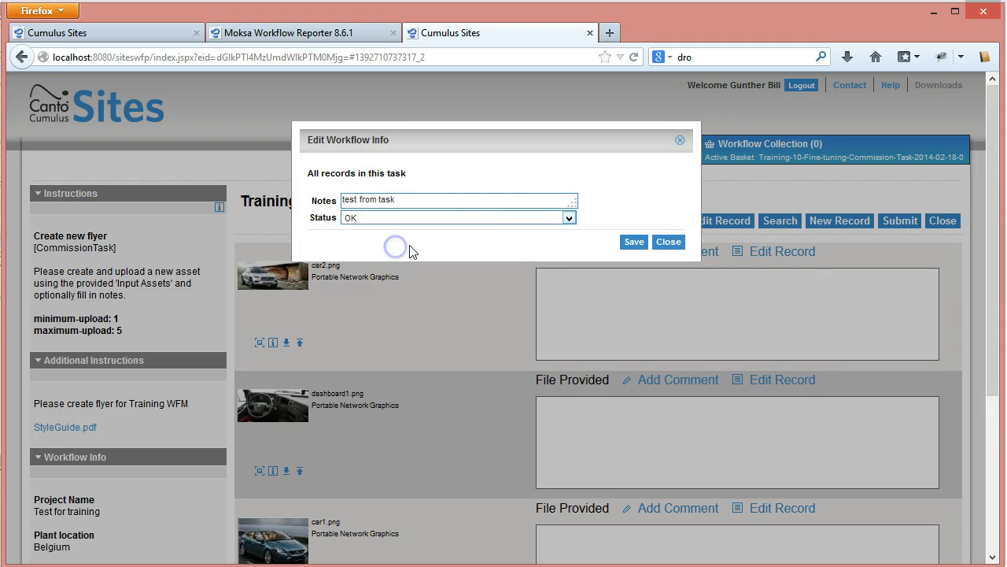
{"action": "left_click", "coordinate": [569, 219]}
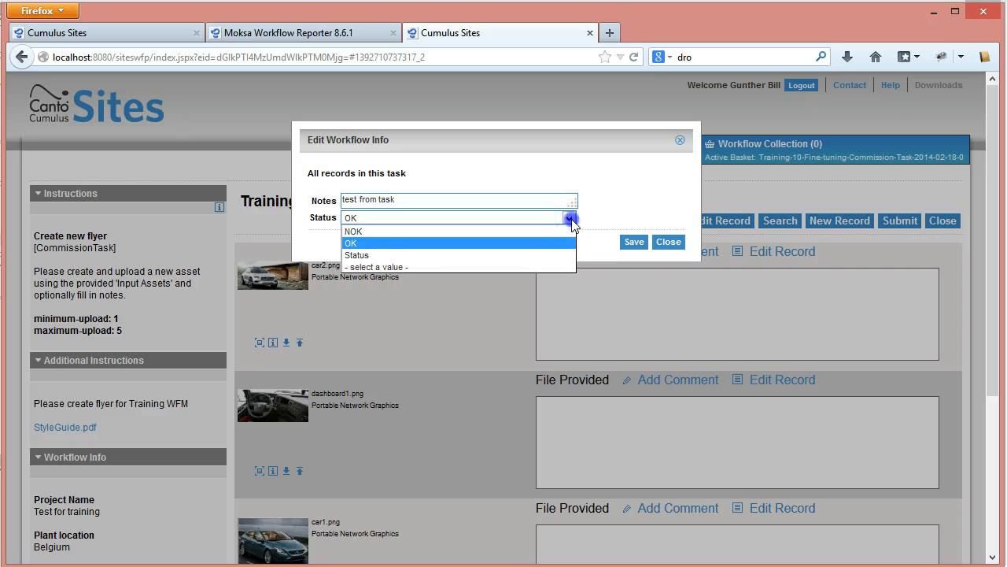
{"action": "left_click", "coordinate": [570, 220]}
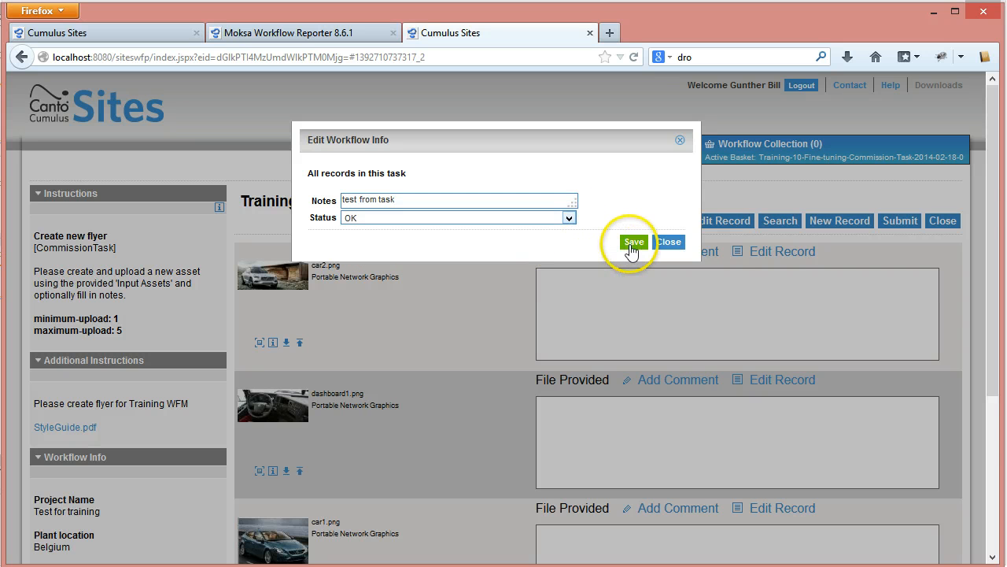
{"action": "left_click", "coordinate": [633, 242]}
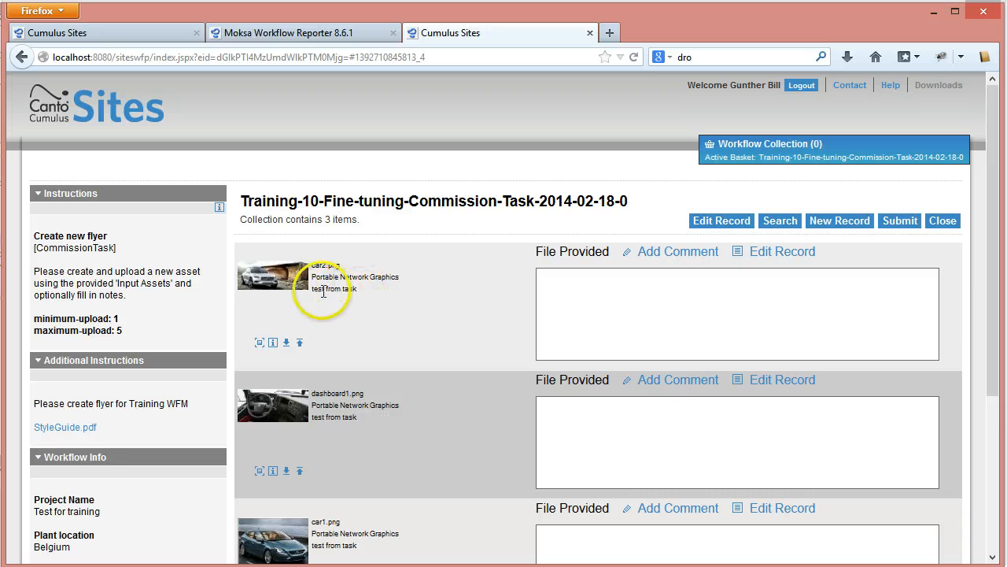
Step: Reopen the workflow info for all records in the task, check its notes and status fields, and close it without changes
{"action": "left_click", "coordinate": [720, 222]}
{"action": "left_click", "coordinate": [357, 200]}
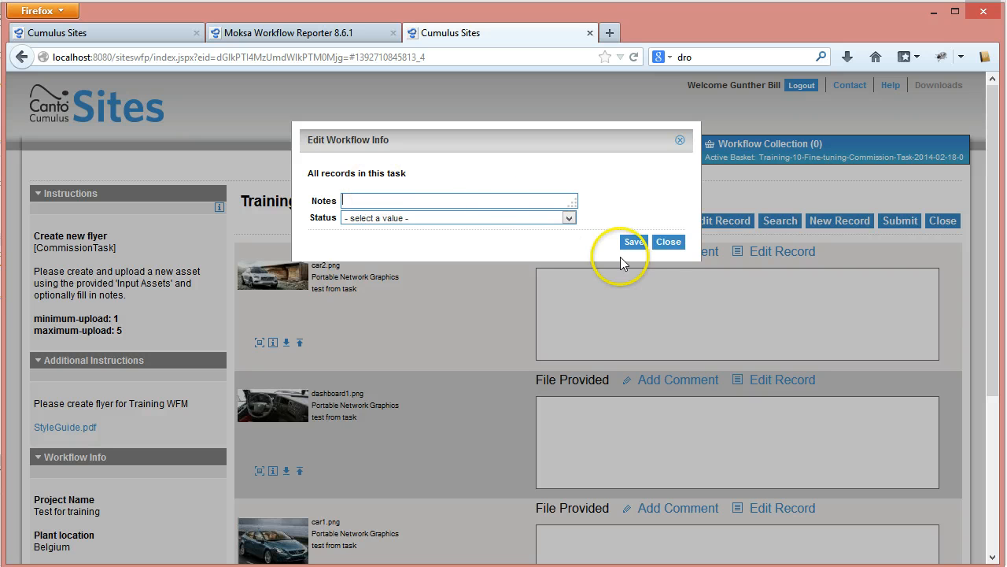
{"action": "left_click", "coordinate": [668, 242]}
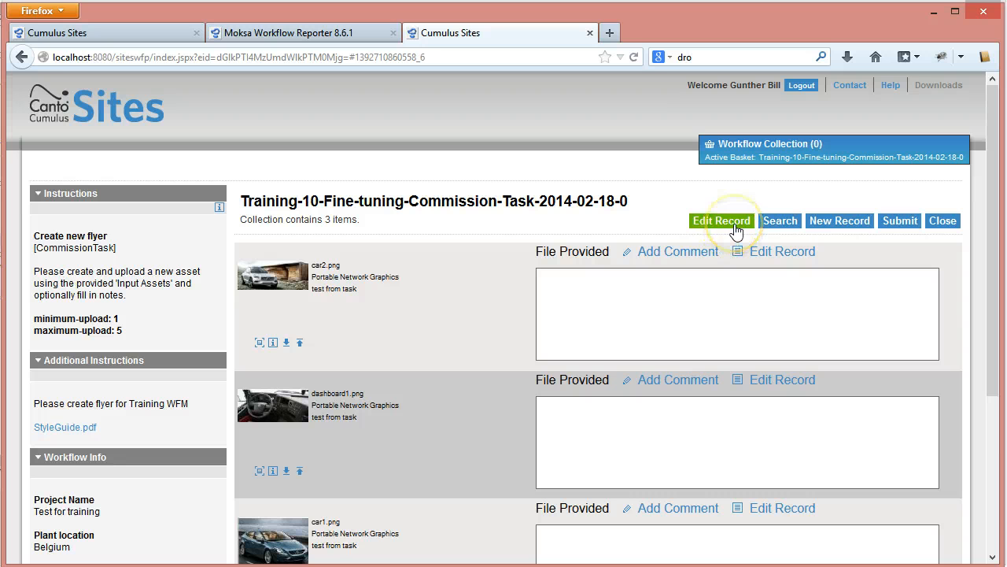
Step: Clear the notes of the car2.png record, set its status to NOK and save
{"action": "left_click", "coordinate": [768, 254]}
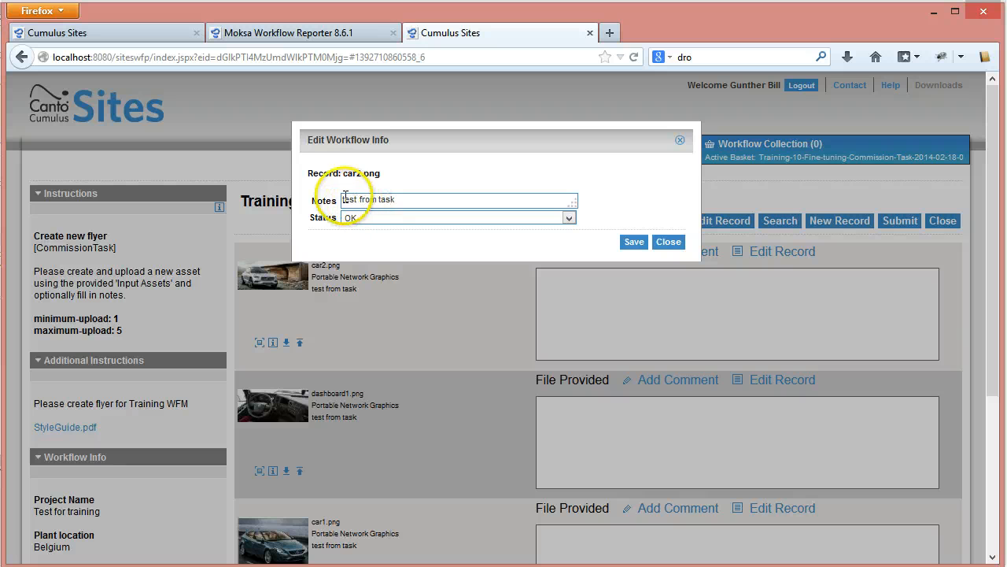
{"action": "left_click_drag", "start_coordinate": [434, 197], "coordinate": [263, 190]}
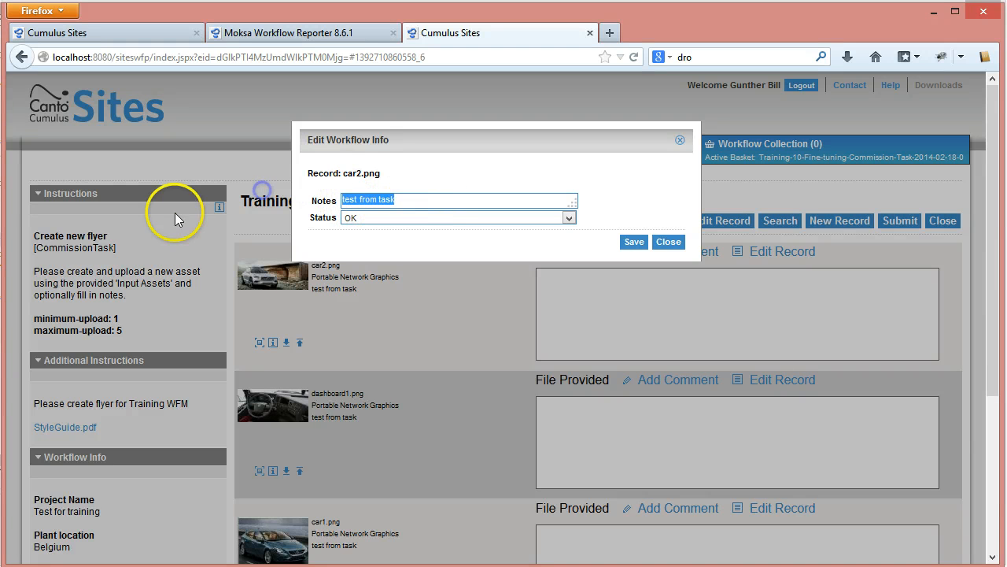
{"action": "key", "text": "BackSpace"}
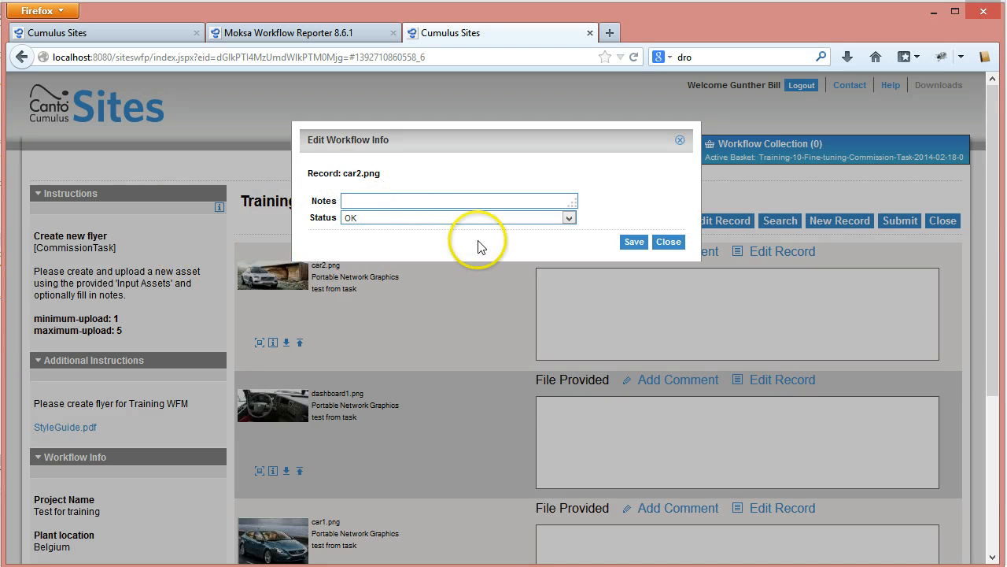
{"action": "left_click", "coordinate": [569, 218]}
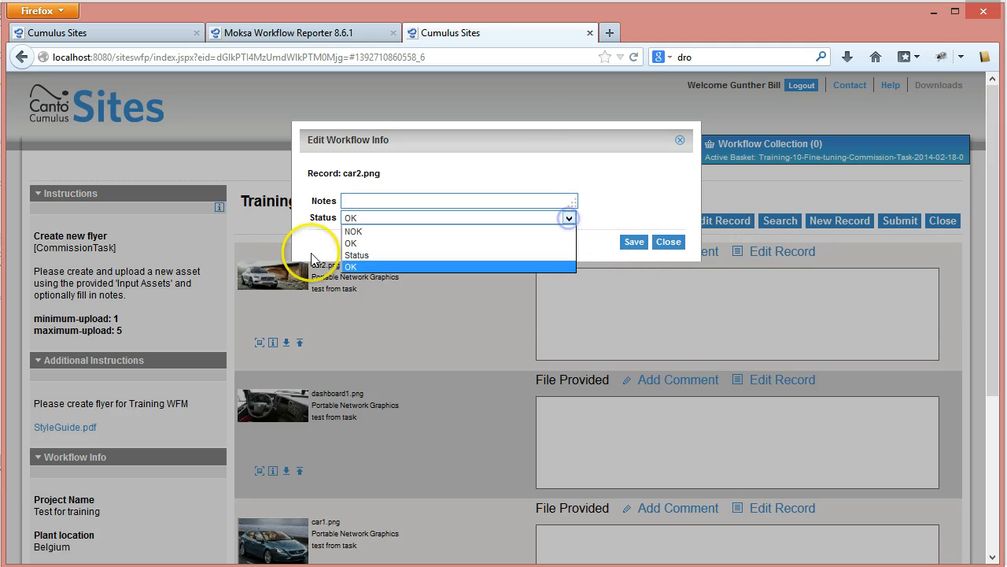
{"action": "left_click", "coordinate": [358, 230]}
{"action": "left_click", "coordinate": [636, 244]}
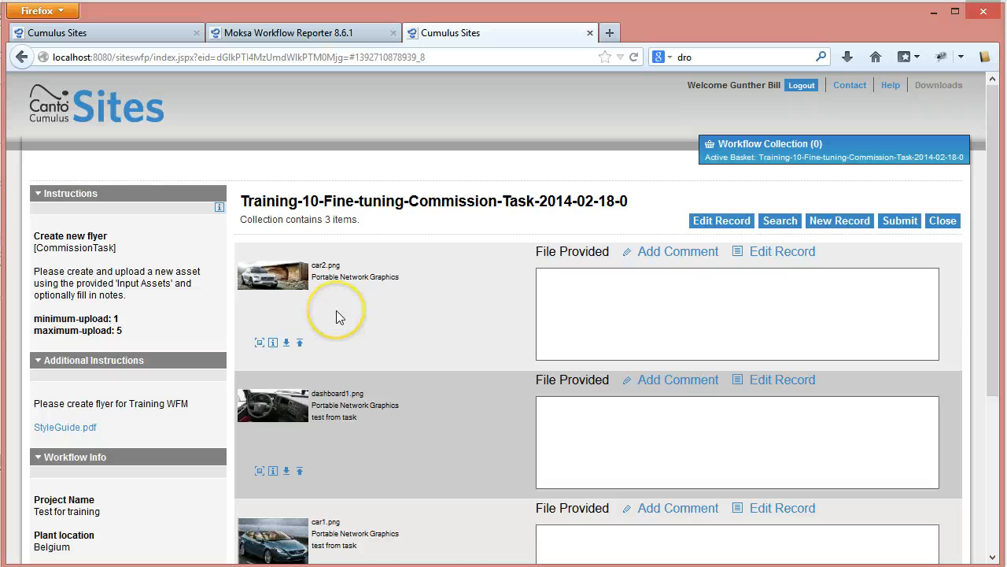
Step: Start a search for records to add to the task, go to Sites and log in with the account's user name and password
{"action": "left_click", "coordinate": [785, 225]}
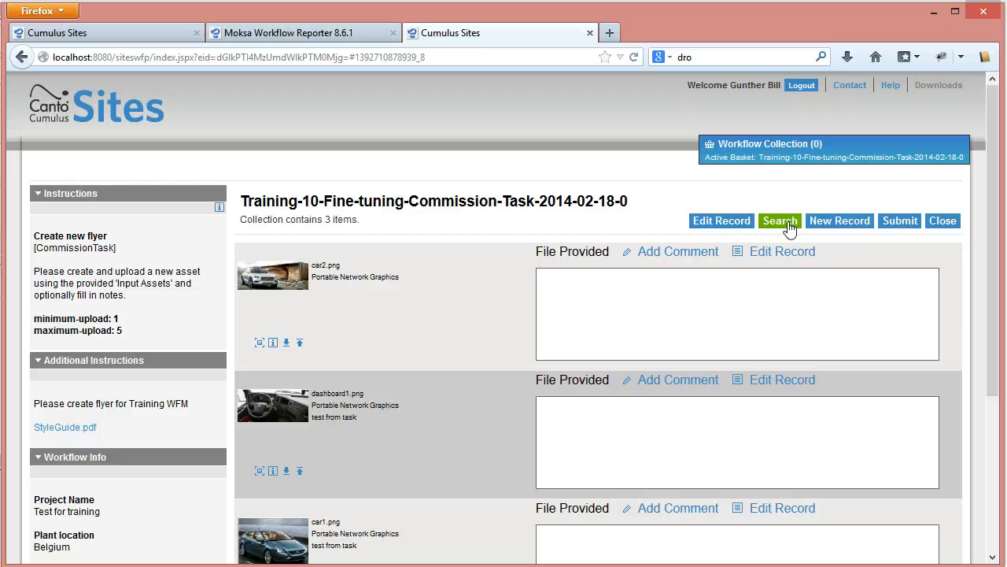
{"action": "left_click", "coordinate": [789, 223]}
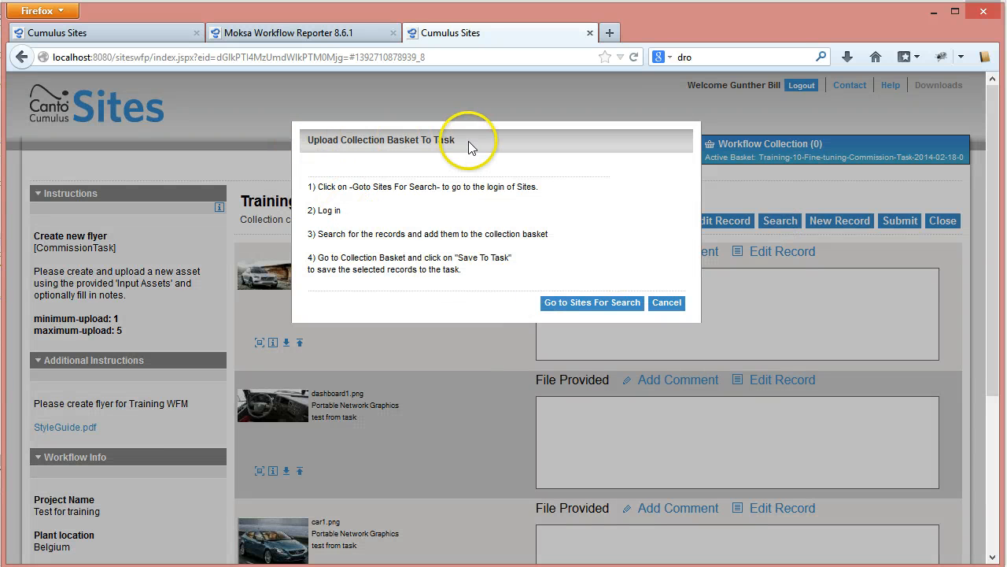
{"action": "left_click", "coordinate": [586, 303]}
{"action": "left_click", "coordinate": [527, 455]}
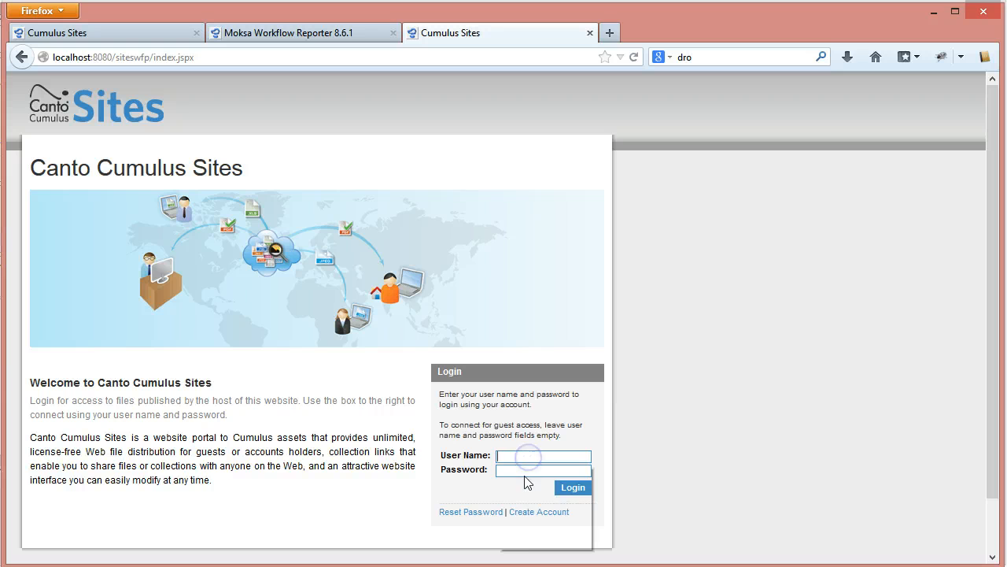
{"action": "left_click", "coordinate": [525, 472]}
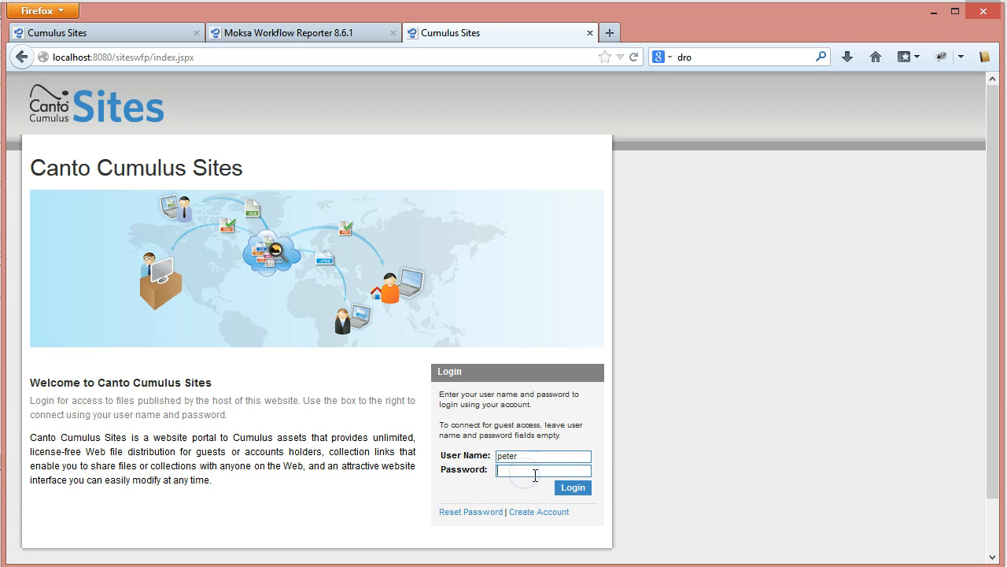
{"action": "left_click", "coordinate": [574, 488]}
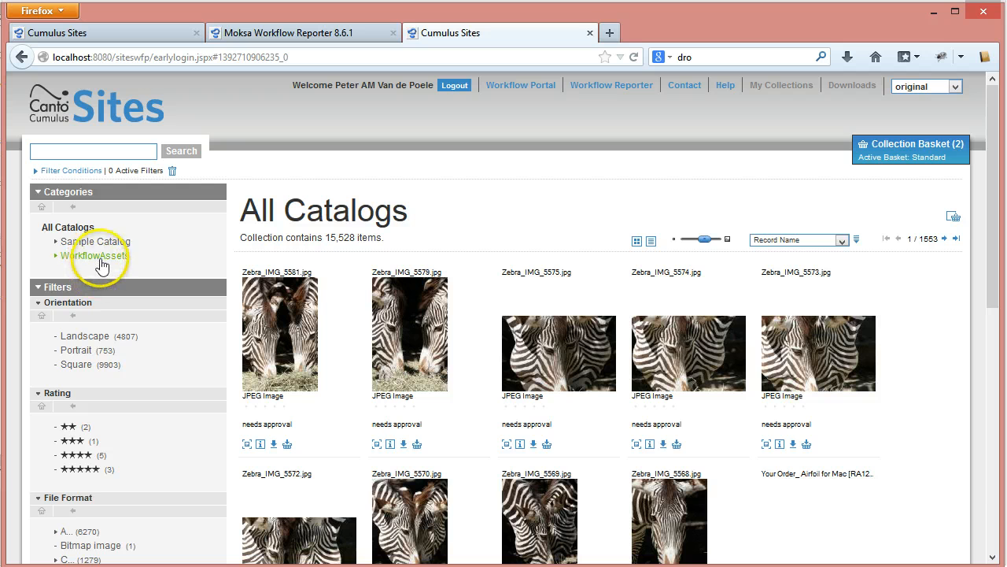
Step: Show the WorkflowAssets catalog, empty the collection basket and close it
{"action": "left_click", "coordinate": [100, 258]}
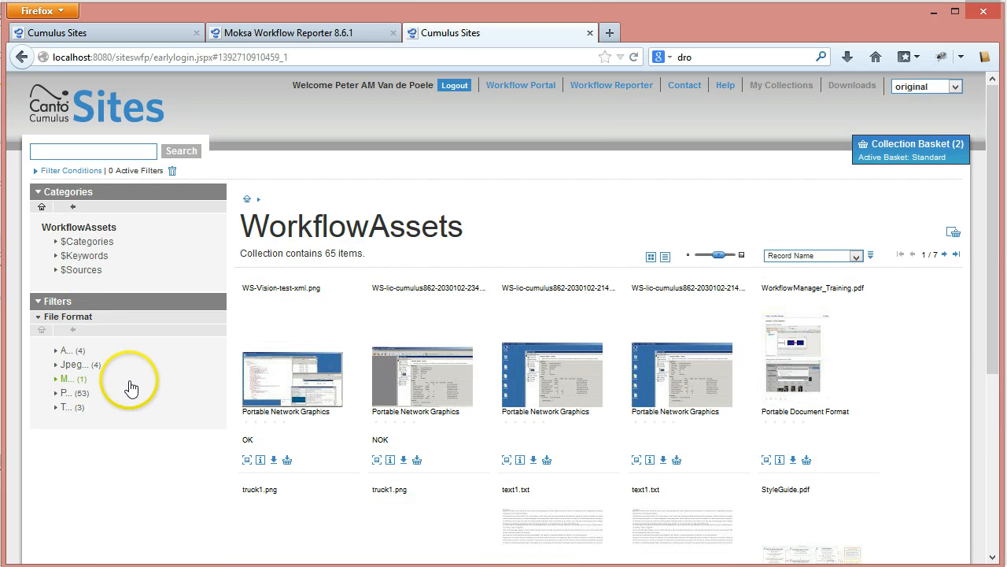
{"action": "left_click", "coordinate": [945, 162]}
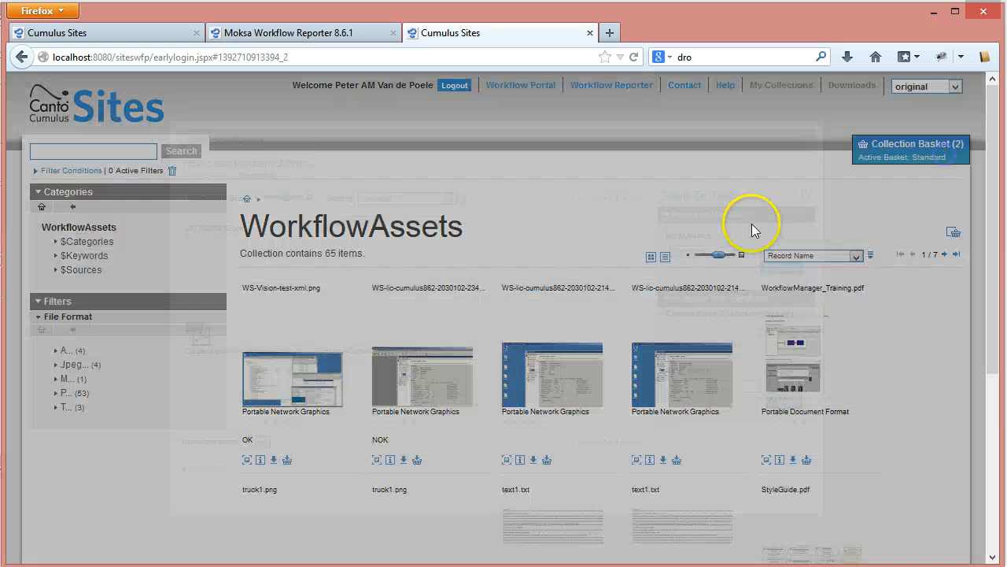
{"action": "left_click", "coordinate": [805, 193]}
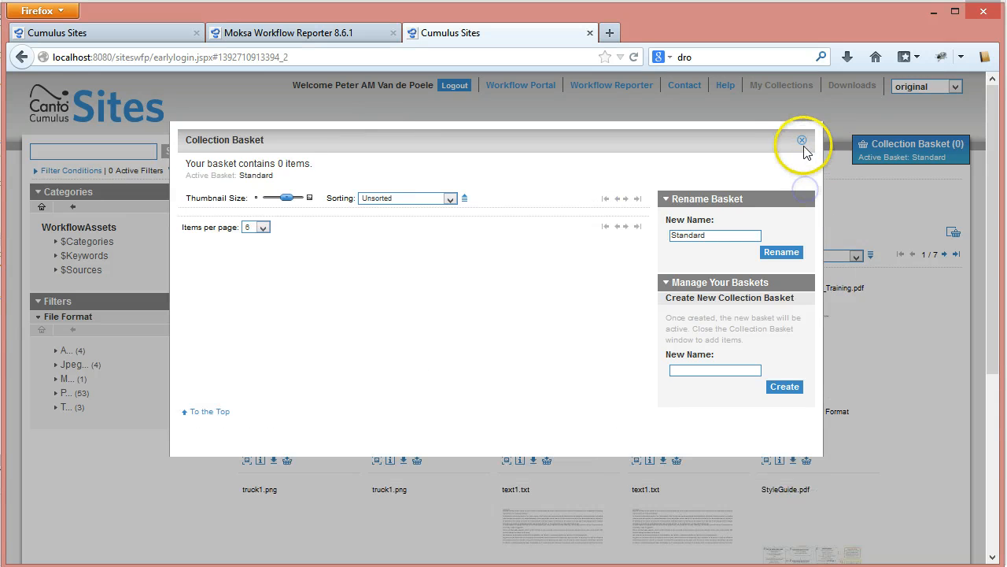
{"action": "left_click", "coordinate": [802, 139]}
Step: Add the first truck1.png record to the collection basket and save the basket to the task
{"action": "left_click_drag", "start_coordinate": [997, 296], "coordinate": [993, 408]}
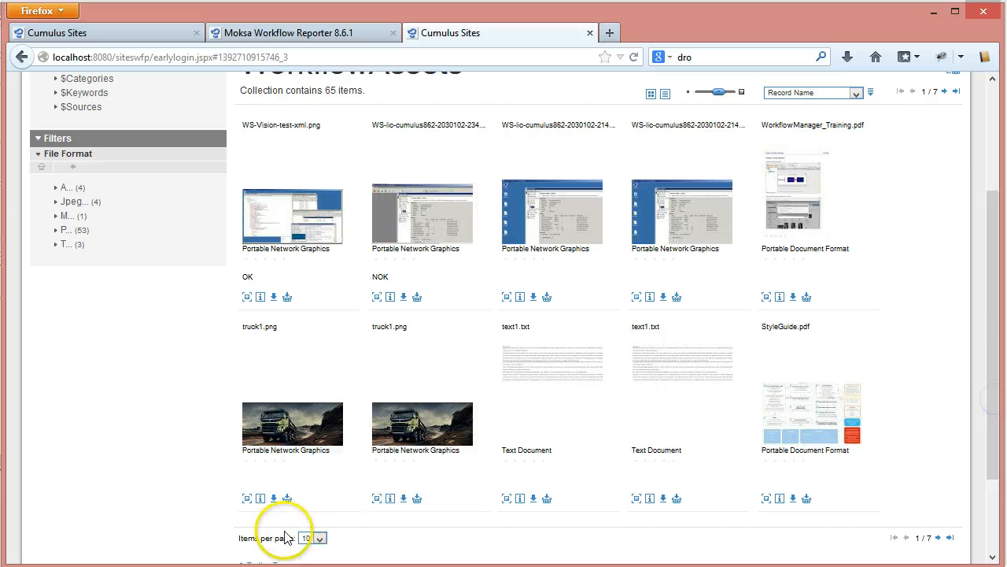
{"action": "left_click", "coordinate": [286, 498]}
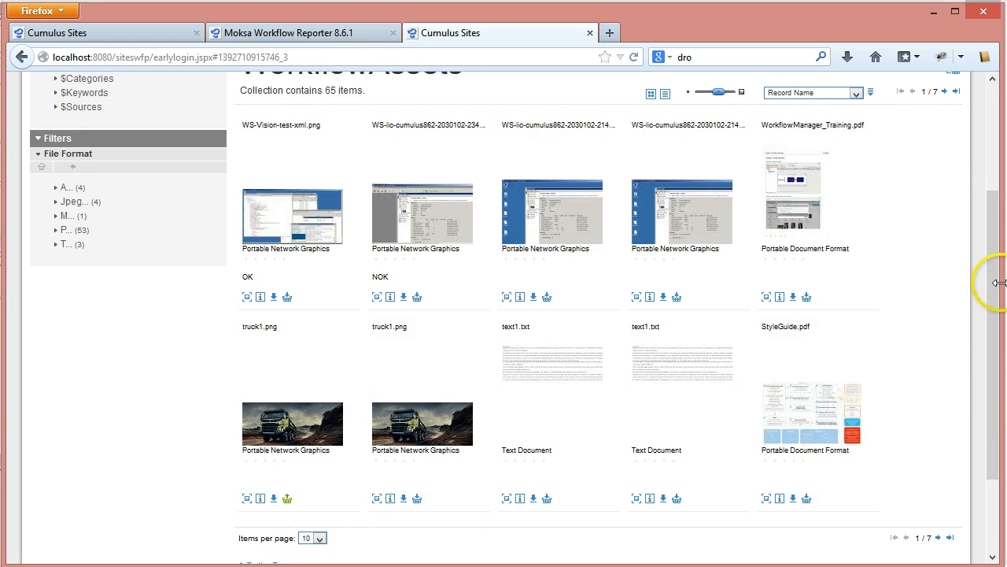
{"action": "left_click_drag", "start_coordinate": [995, 280], "coordinate": [966, 155]}
{"action": "left_click", "coordinate": [965, 155]}
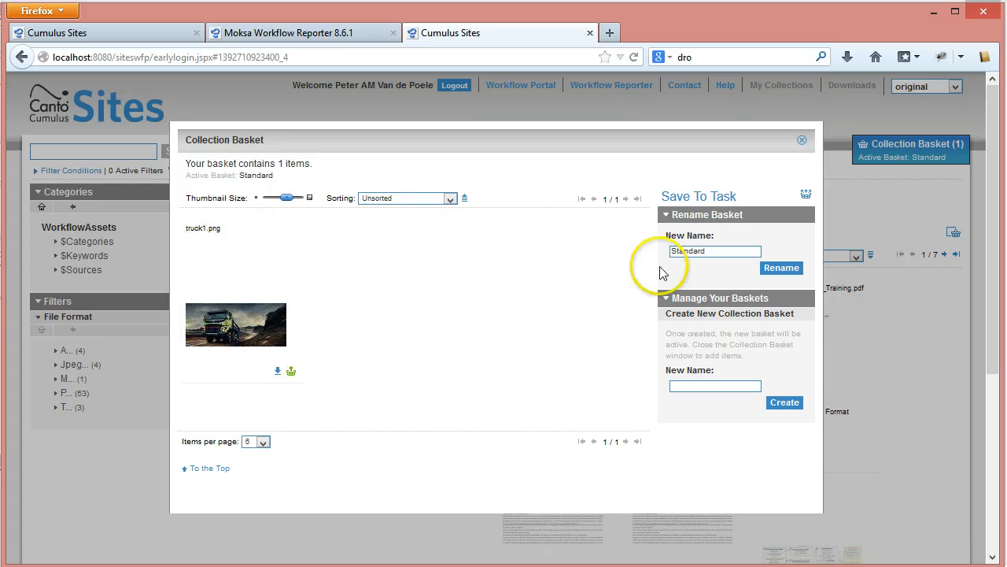
{"action": "left_click", "coordinate": [671, 203]}
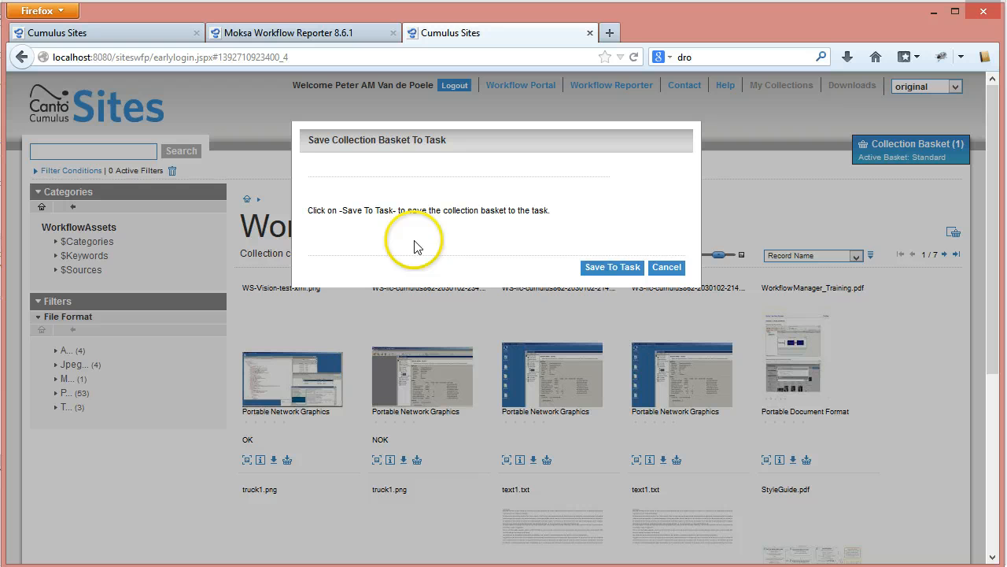
{"action": "left_click", "coordinate": [604, 268]}
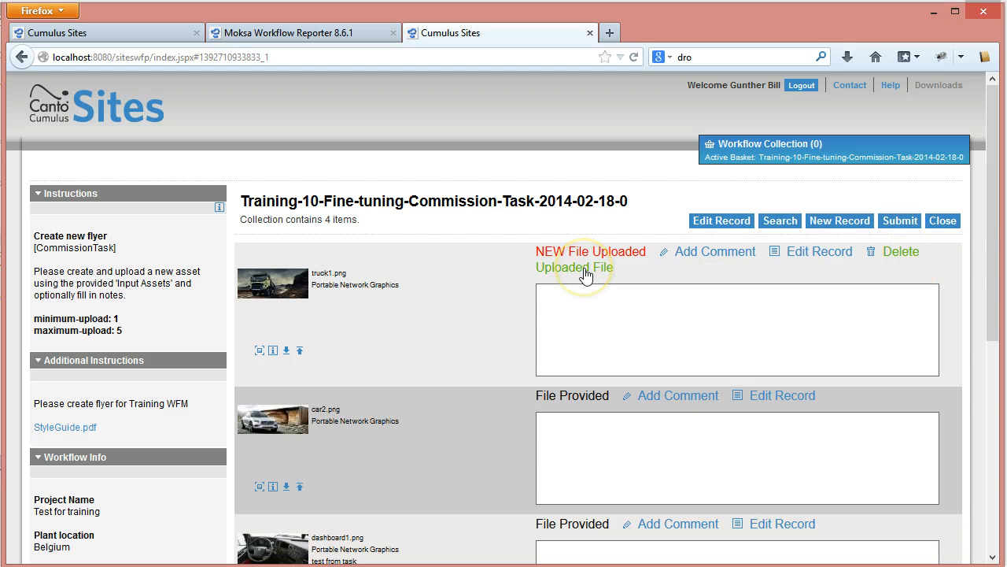
Step: Review the records in the Training-10 commission task and submit the task
{"action": "scroll", "coordinate": [435, 352], "scroll_direction": "down", "scroll_amount": 6}
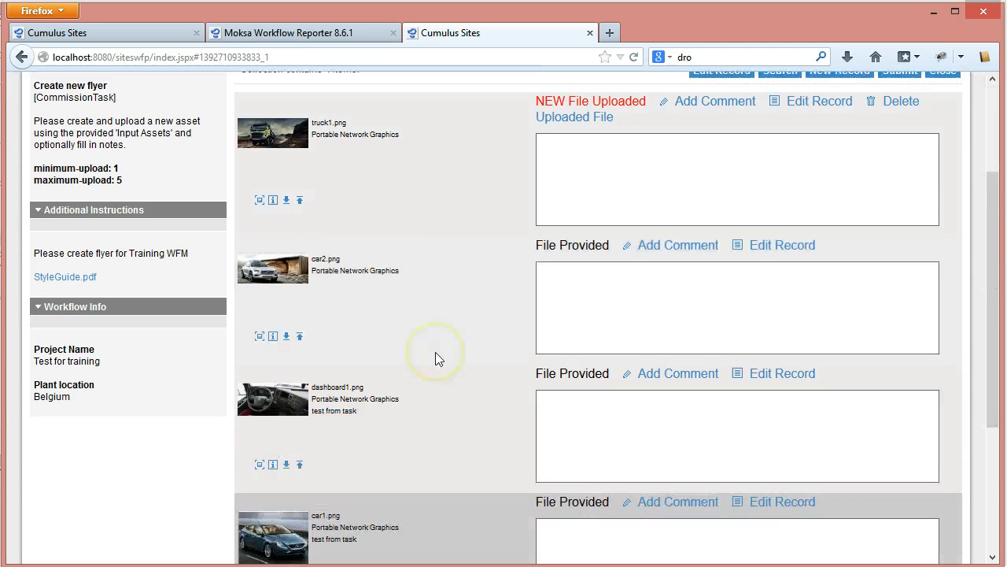
{"action": "scroll", "coordinate": [445, 371], "scroll_direction": "up", "scroll_amount": 7}
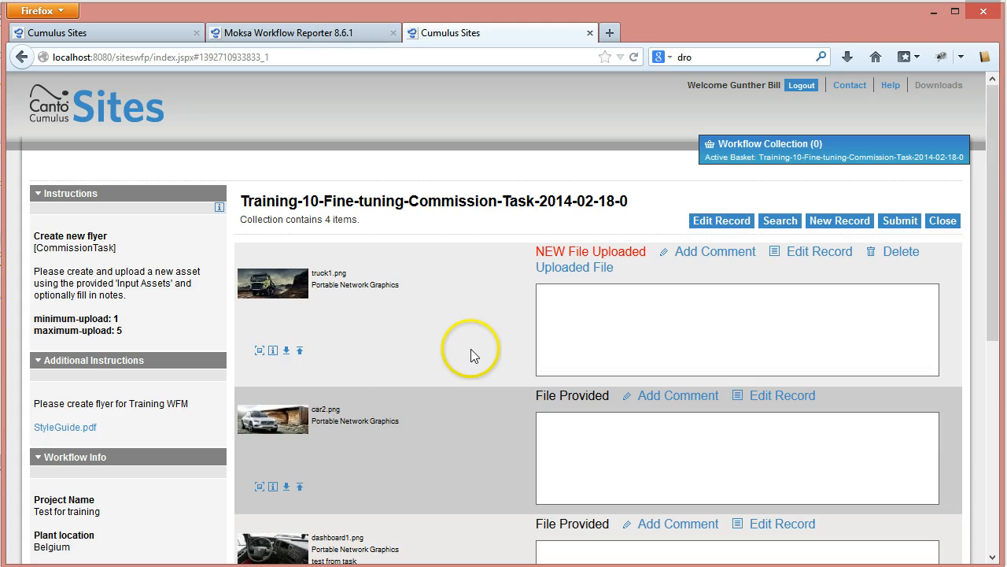
{"action": "left_click", "coordinate": [902, 221]}
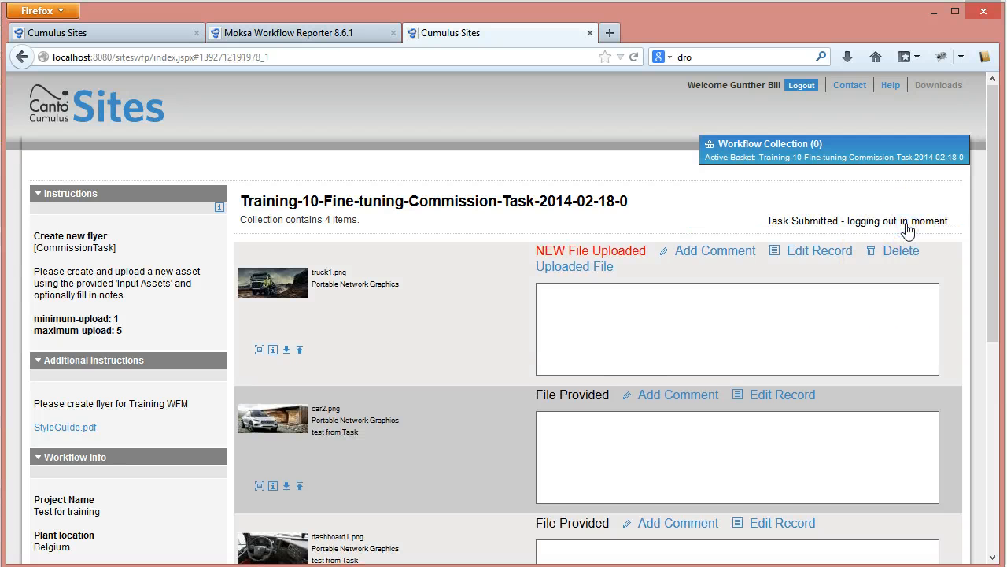